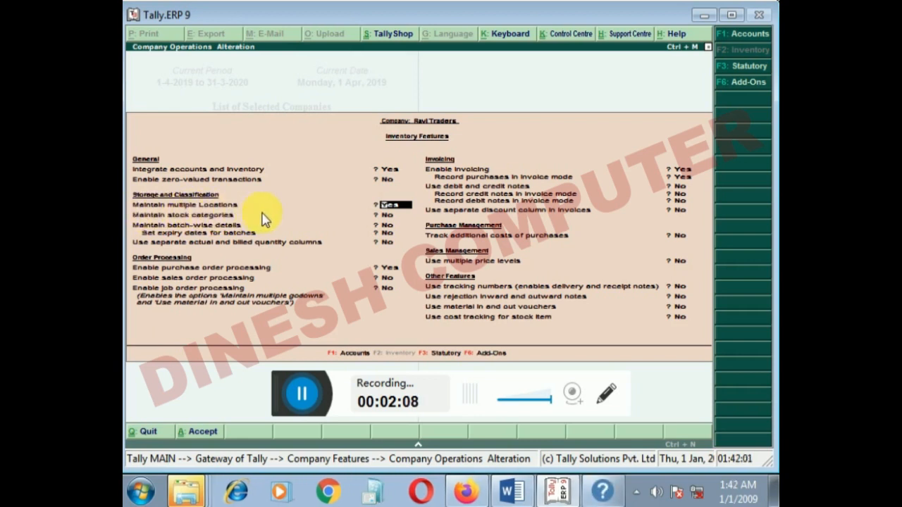
- Accept the inventory features for Ravi Traders with Maintain multiple Locations and Enable purchase order processing set to Yes
key("Return")
key("Return")
key("Return")
key("Return")
key("Return")
key("Return")
key("Return")
key("Return")
key("Return")
key("Return")
key("Return")
key("Return")
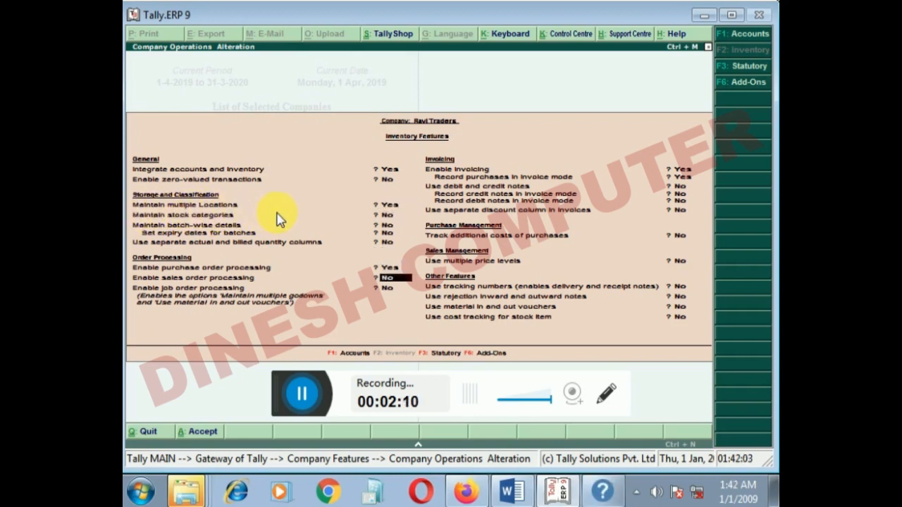
key("Return")
key("Return")
key("Return")
key("Return")
key("Return")
key("Return")
- Close the Word Help window and leave Company Features for the Gateway of Tally
left_click(603, 491)
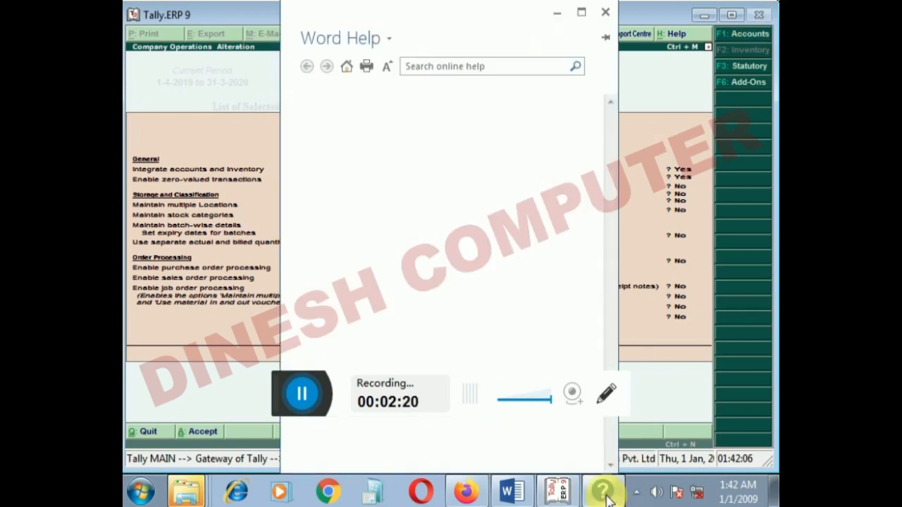
left_click(605, 13)
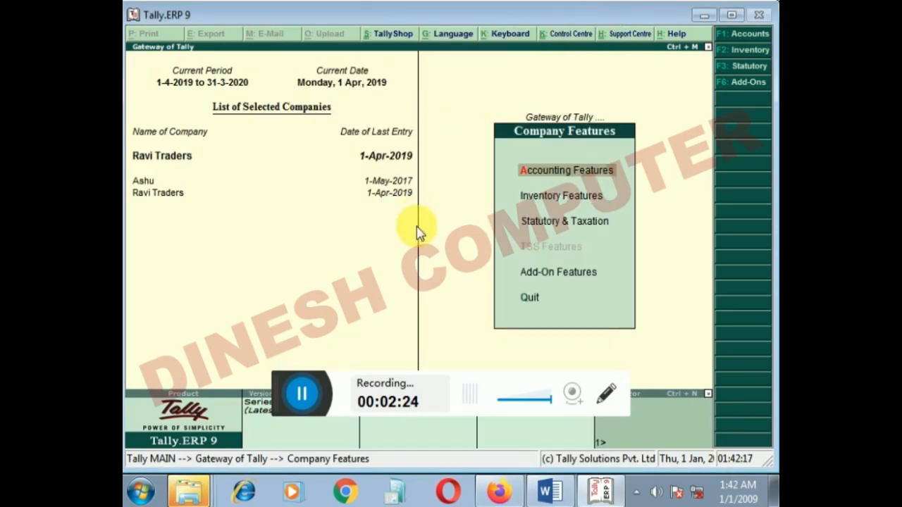
key("Escape")
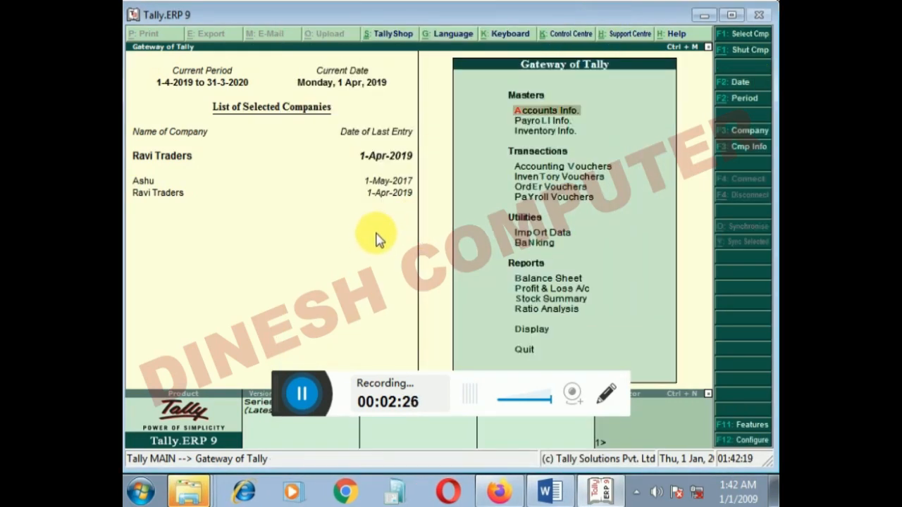
- Open the creation form for a single location from the inventory masters
key("Down")
key("Down")
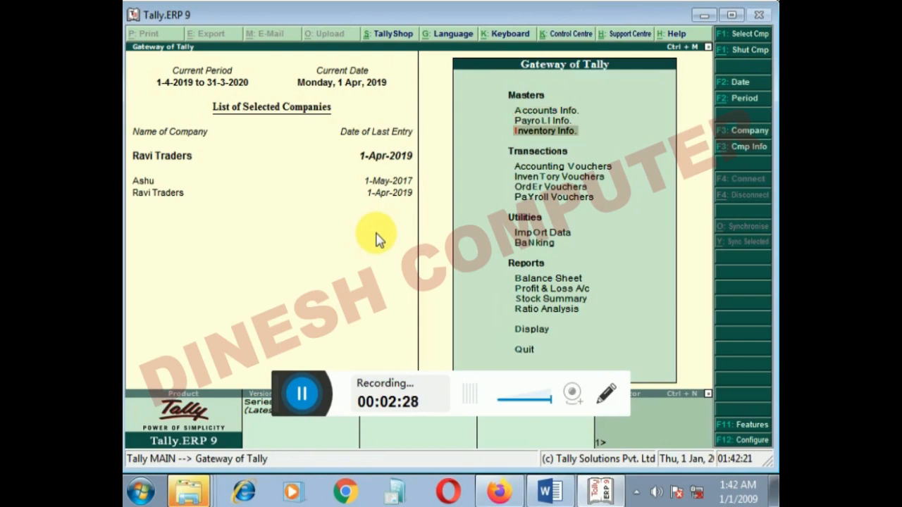
key("Return")
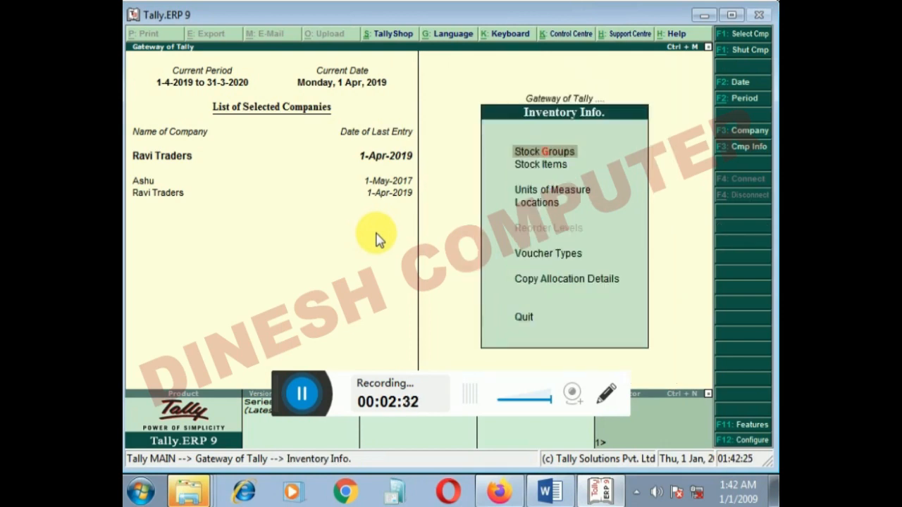
key("Down")
key("Down")
key("Down")
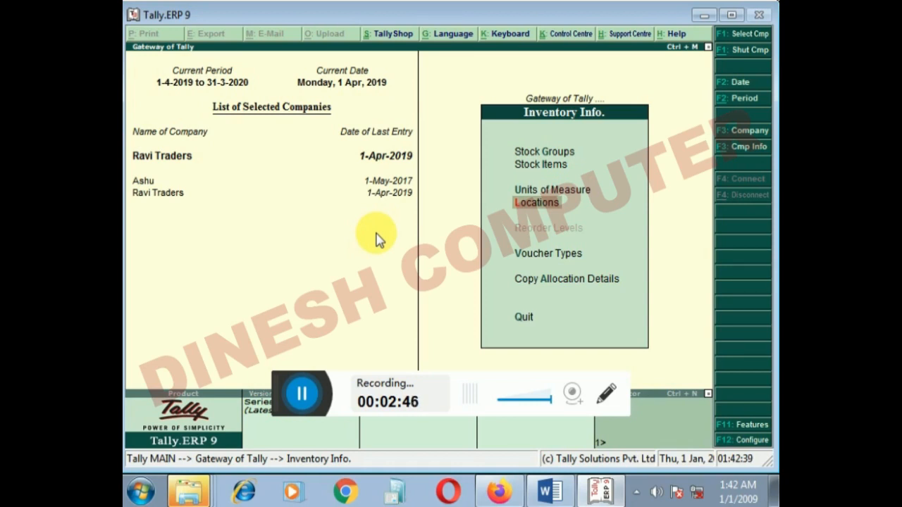
key("Return")
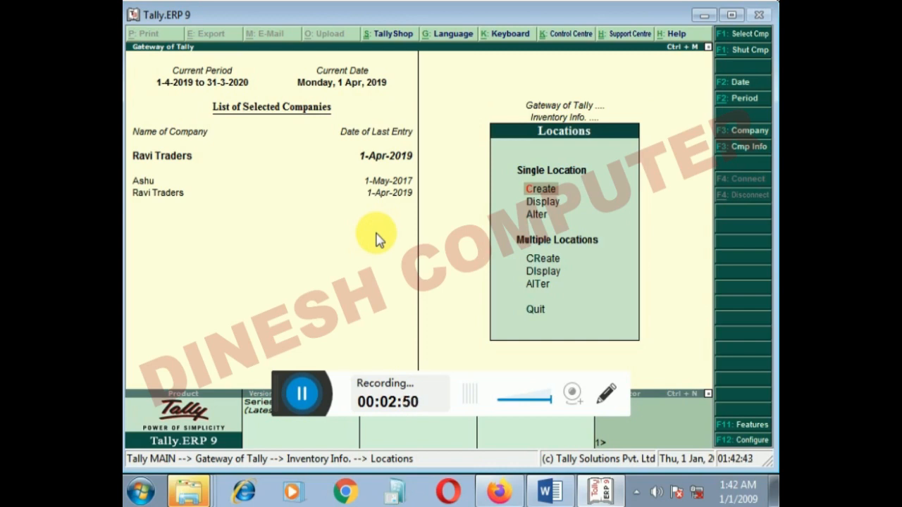
key("Return")
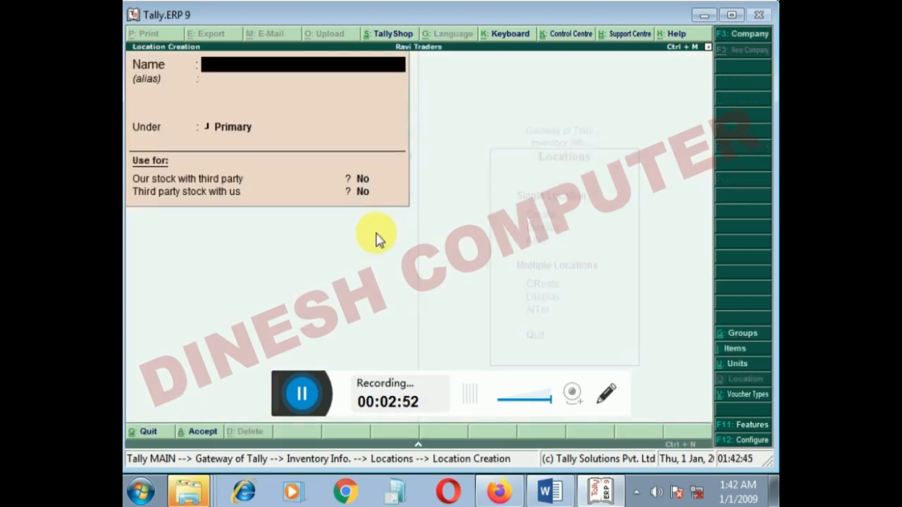
- Create the location Bhopal under Primary, leaving both third-party stock options at No
type("Bhopal")
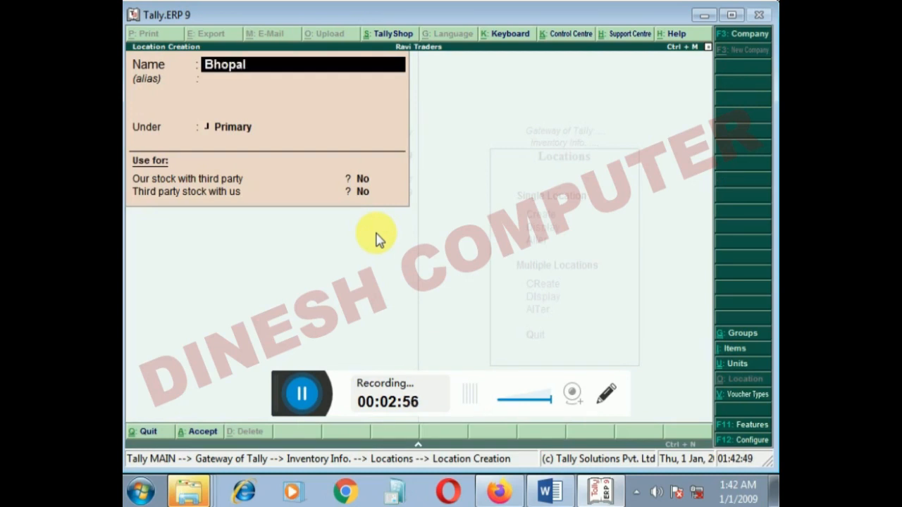
key("Return")
key("Return")
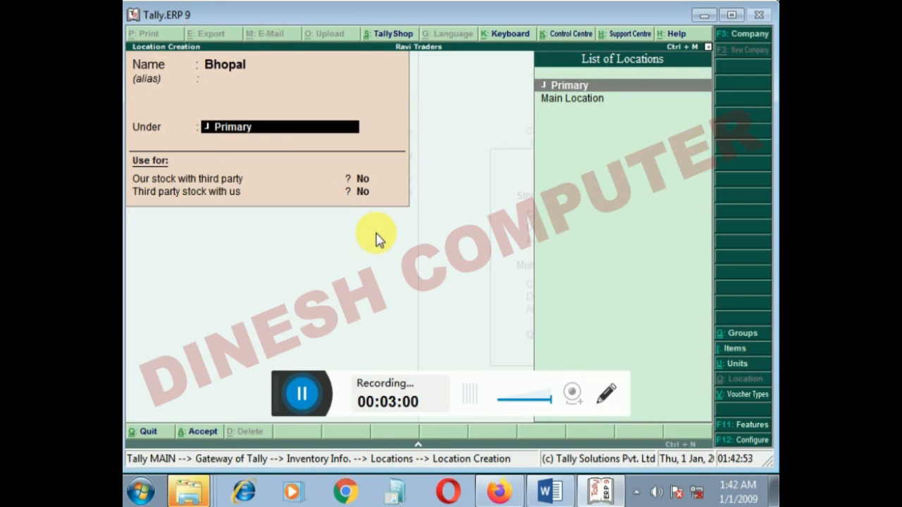
key("Return")
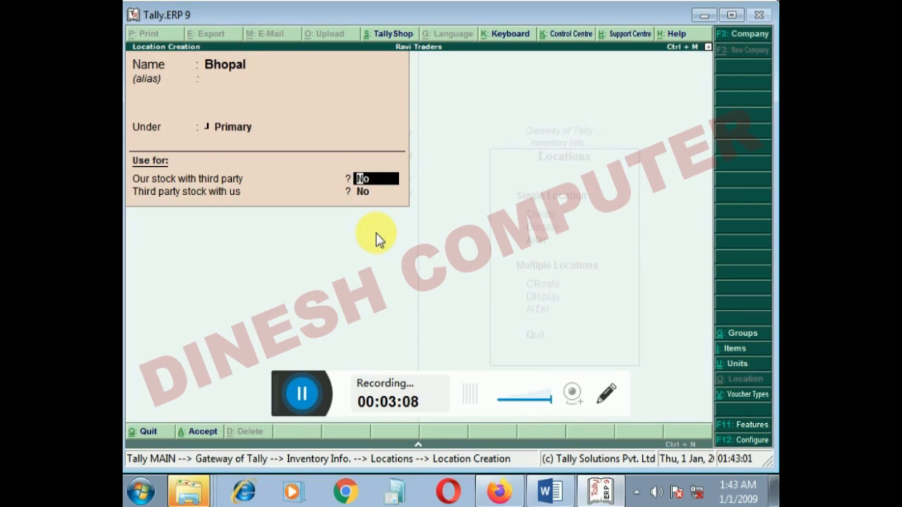
key("Return")
key("Return")
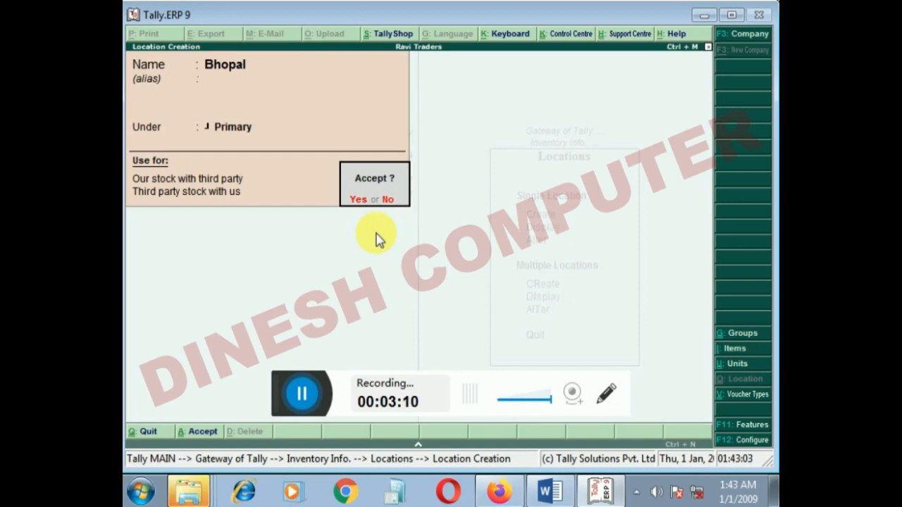
key("Return")
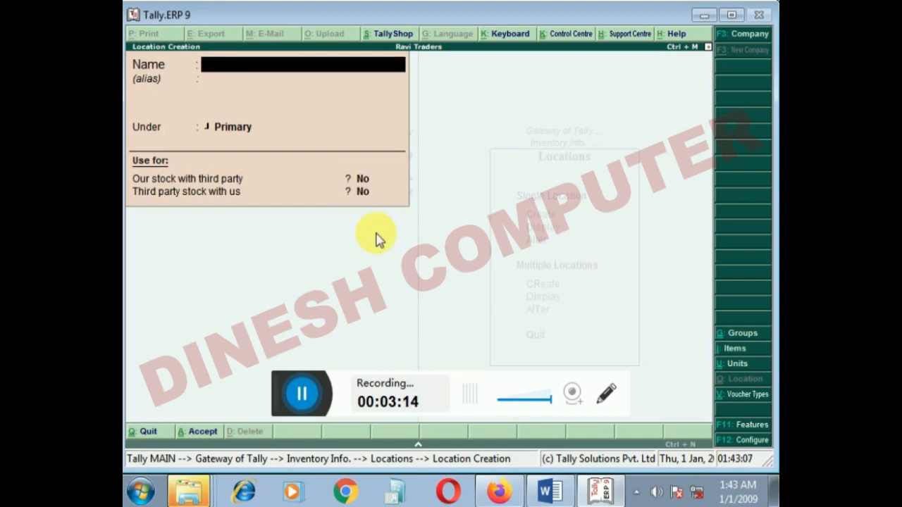
- Create the location Indore under Primary, leaving both third-party stock options at No
type("Indo")
key("Return")
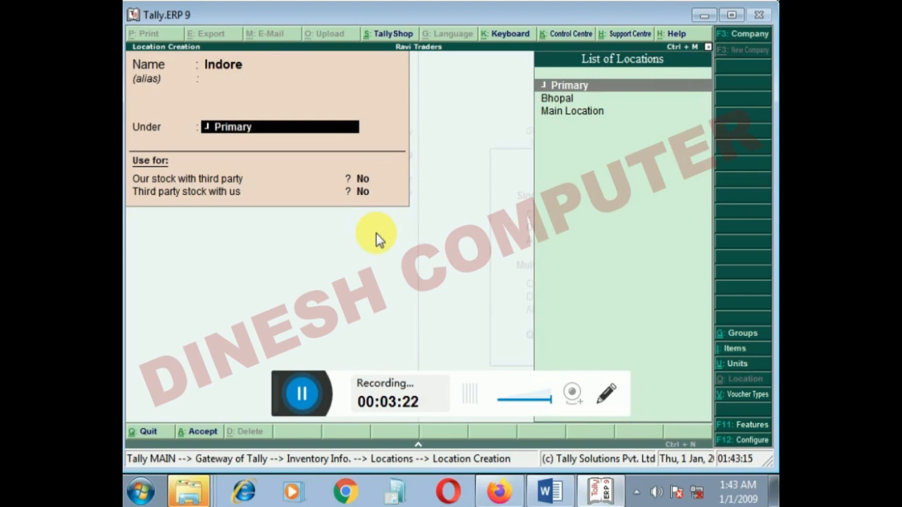
key("Return")
key("Return")
key("Return")
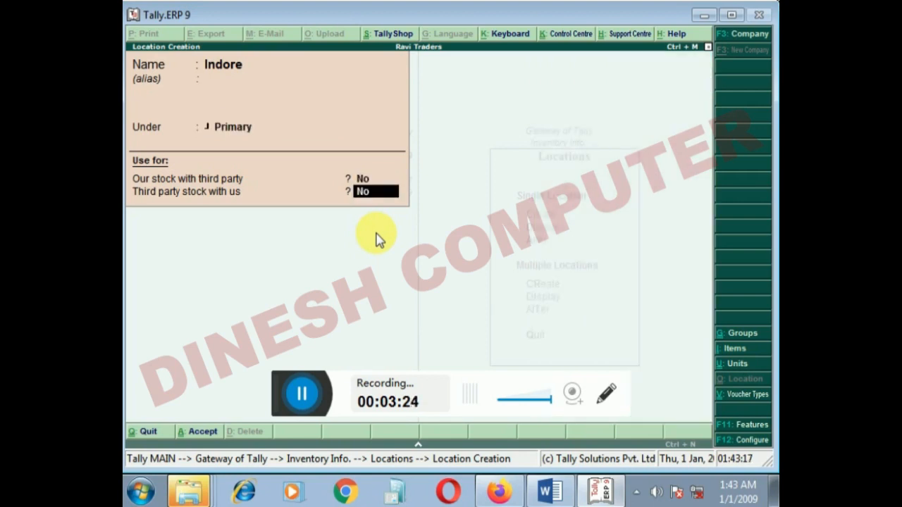
key("Return")
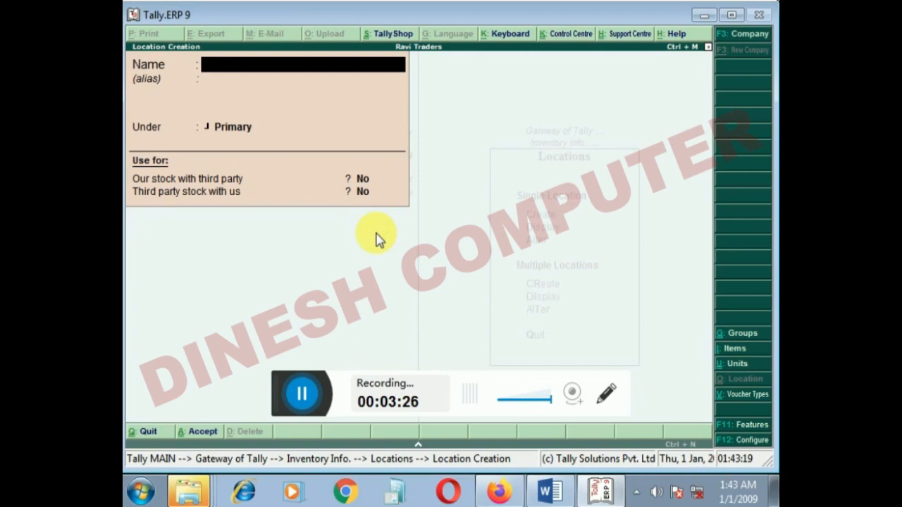
- Create the location Sihore under Primary and return to the Gateway of Tally
type("Sihore")
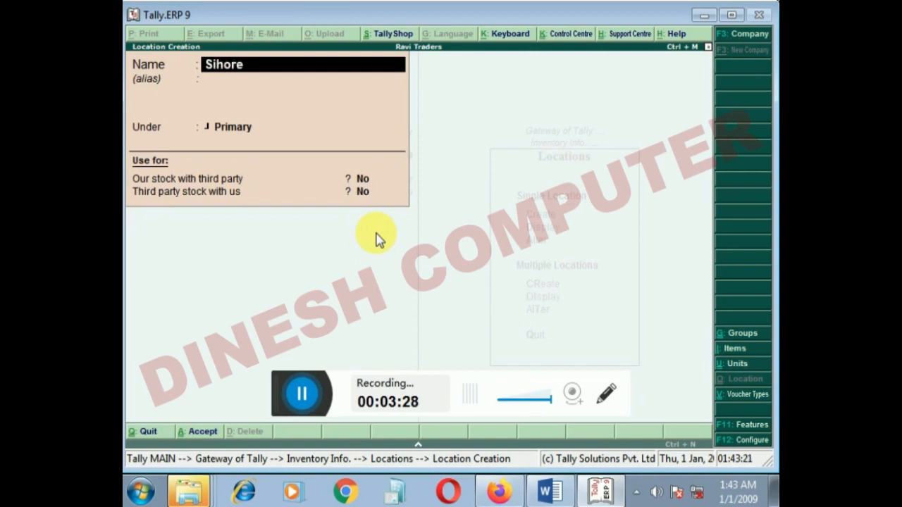
key("Return")
key("Return")
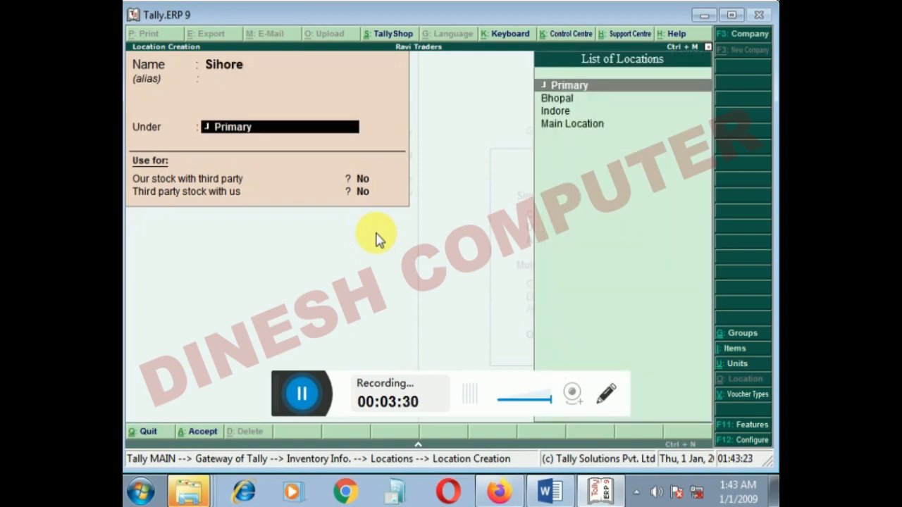
key("Return")
key("Return")
key("Return")
key("Return")
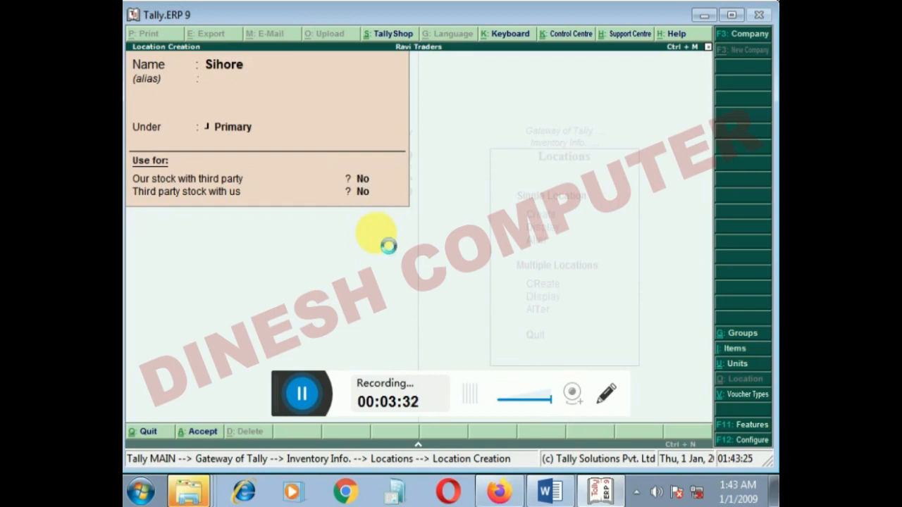
key("Escape")
key("Escape")
key("Escape")
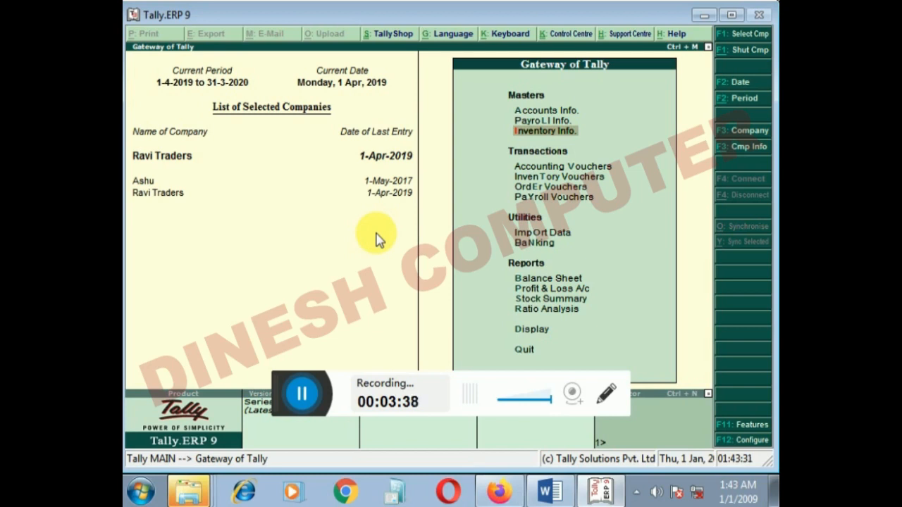
- Open the creation form for a single stock item from the inventory masters
key("Return")
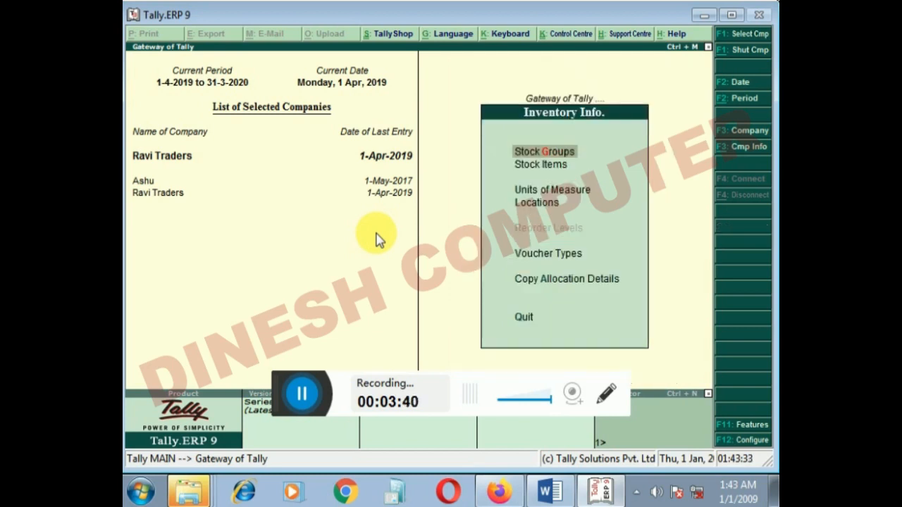
key("Down")
key("Down")
key("Up")
key("Return")
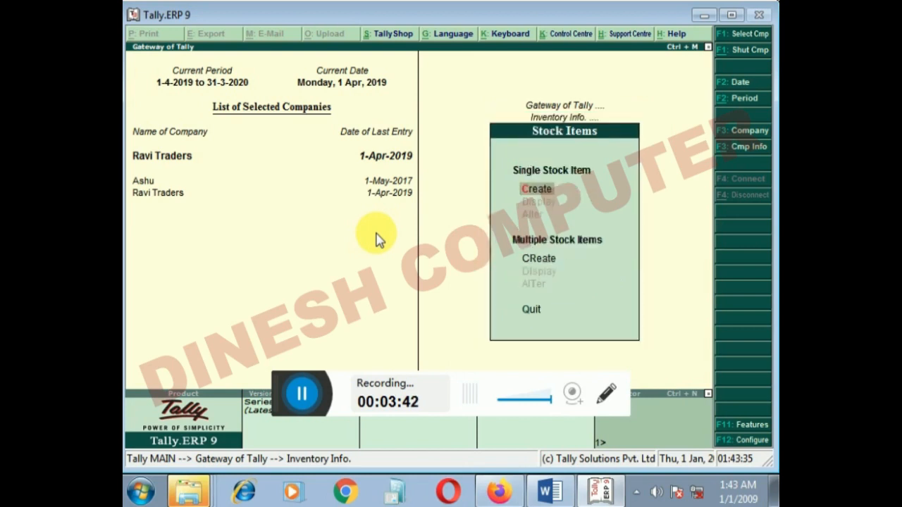
key("Return")
- Name the new stock item Realme 5, leaving its alias blank
type("Ra")
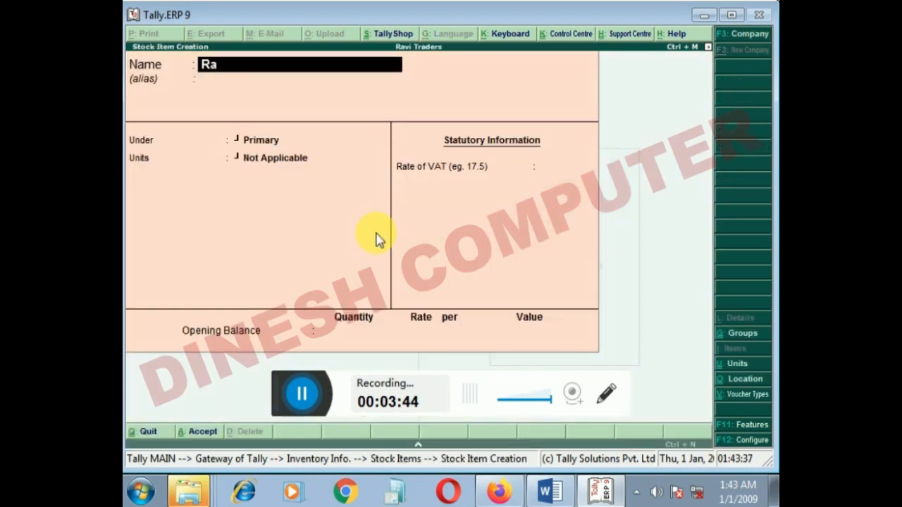
key("BackSpace")
key("BackSpace")
type("Reale")
key("BackSpace")
type("me 5")
key("Return")
key("Return")
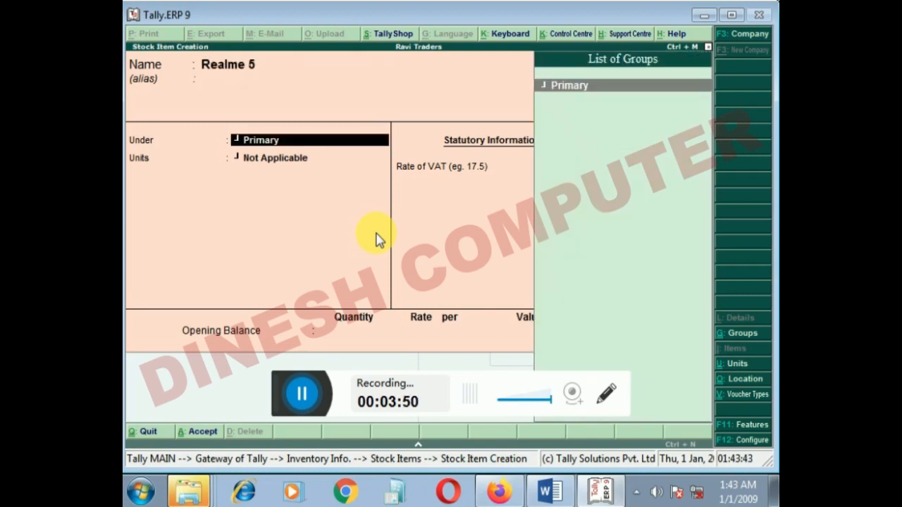
- Create a stock group named Mobile under Primary for the Realme 5 item, without adding item quantities
key("alt+c")
type("Monil")
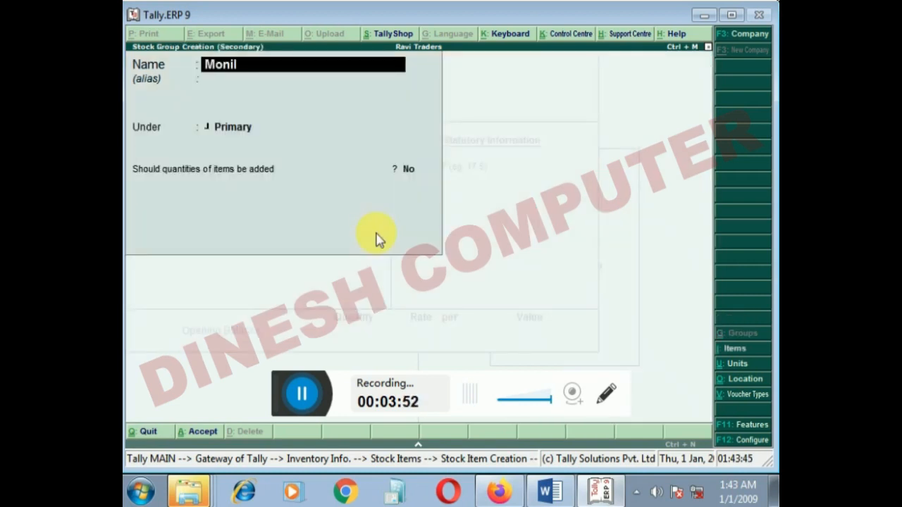
key("BackSpace")
key("BackSpace")
key("BackSpace")
type("obile")
key("Return")
key("Return")
- Create a simple unit with the symbol set and 0 decimal places for the Realme 5 item
key("Return")
key("Return")
key("Return")
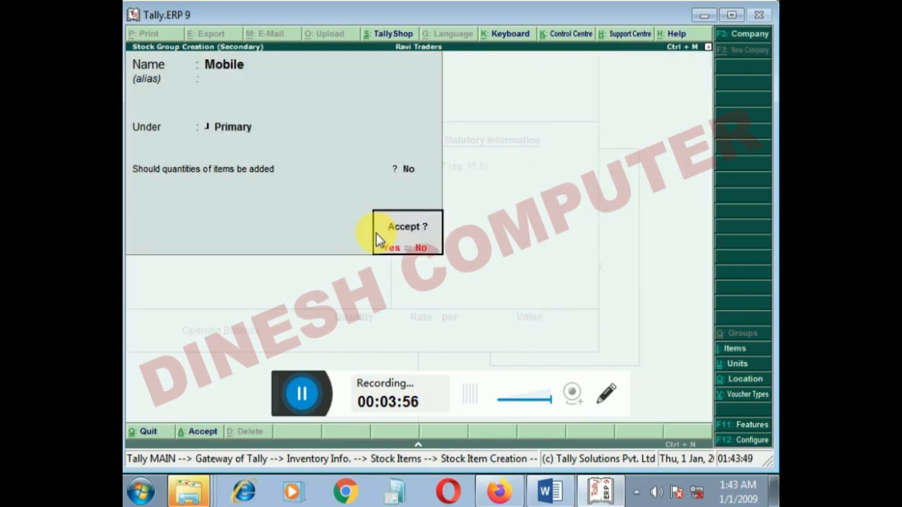
key("alt+c")
type("sety")
key("Return")
key("BackSpace")
key("BackSpace")
key("BackSpace")
key("BackSpace")
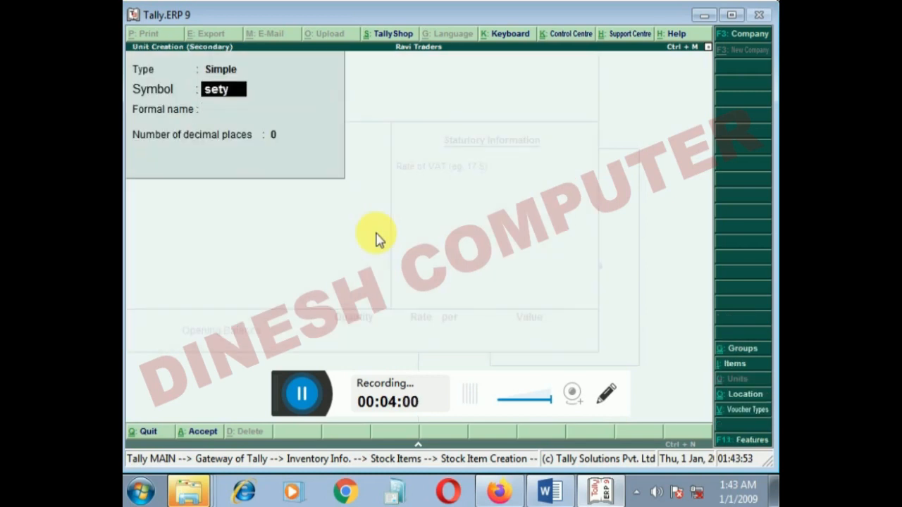
type("et")
key("Return")
key("Return")
key("Return")
key("Return")
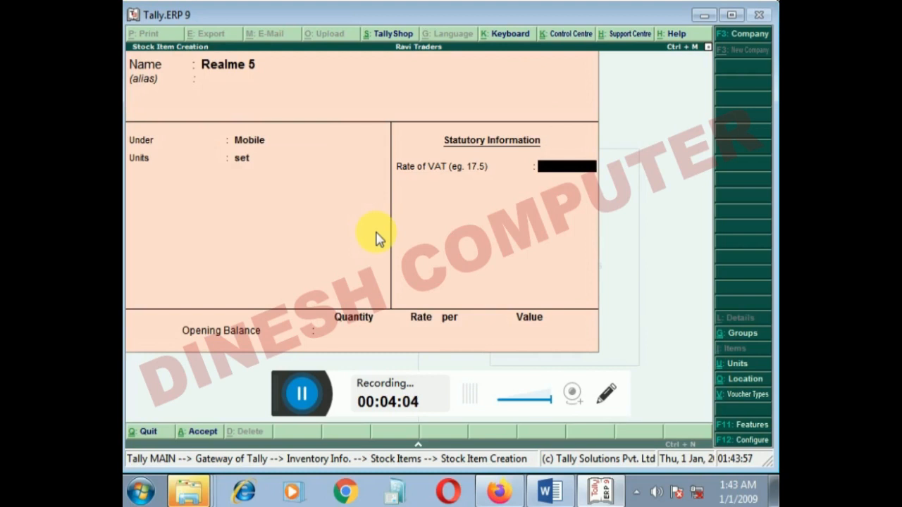
- Save the Realme 5 stock item with the VAT rate and opening balance left blank
key("Return")
key("Return")
key("Return")
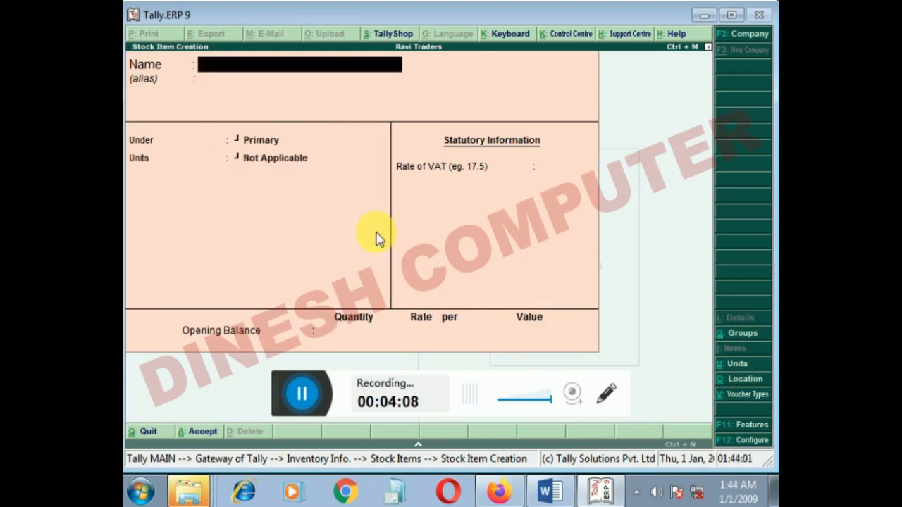
- Create the stock item Nokia 5 under the Mobile group and leave the creation form
type("Nokia 5")
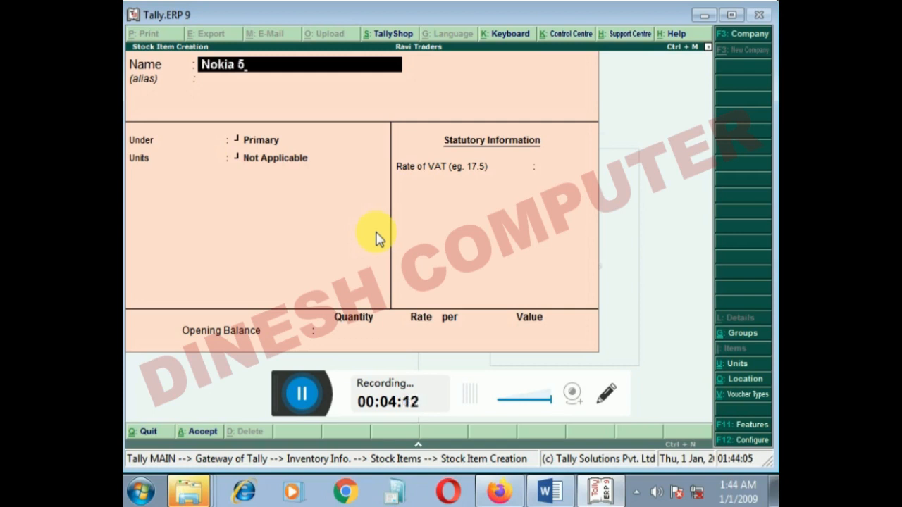
key("Return")
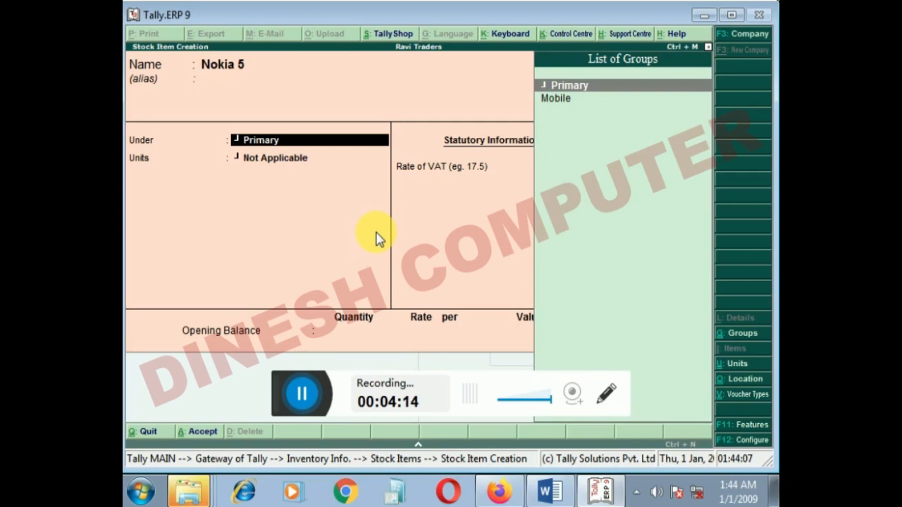
key("Down")
key("Return")
key("Down")
key("Return")
key("Return")
key("Return")
key("Return")
key("Escape")
key("Return")
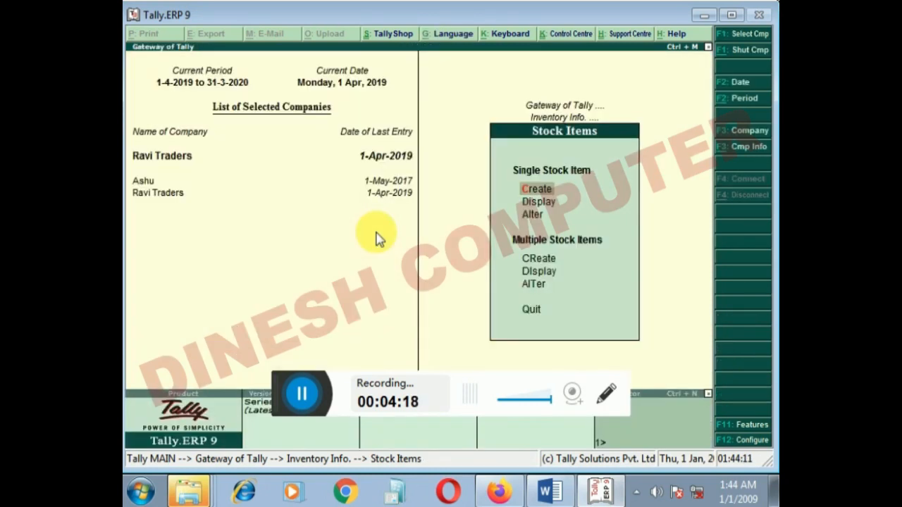
- Leave the stock item masters and open the list of existing ledgers for single-ledger alteration
key("Escape")
key("Escape")
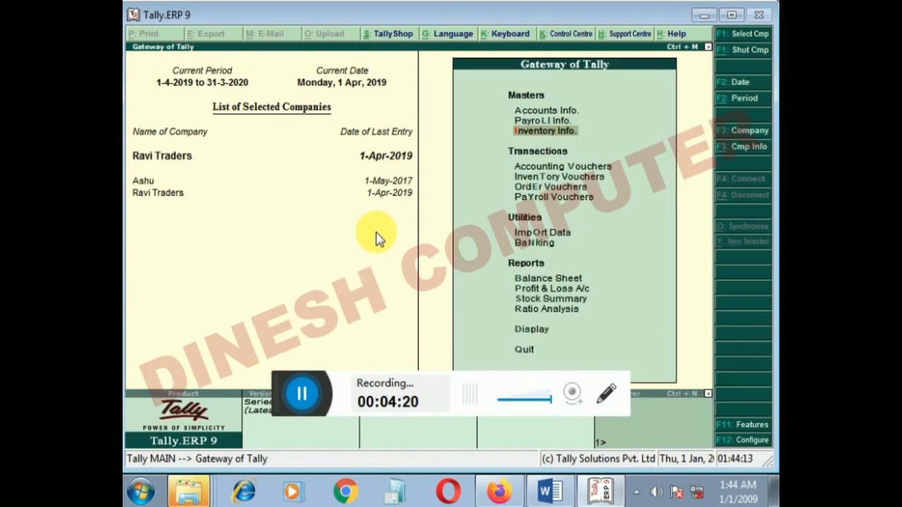
key("Up")
key("Up")
key("Return")
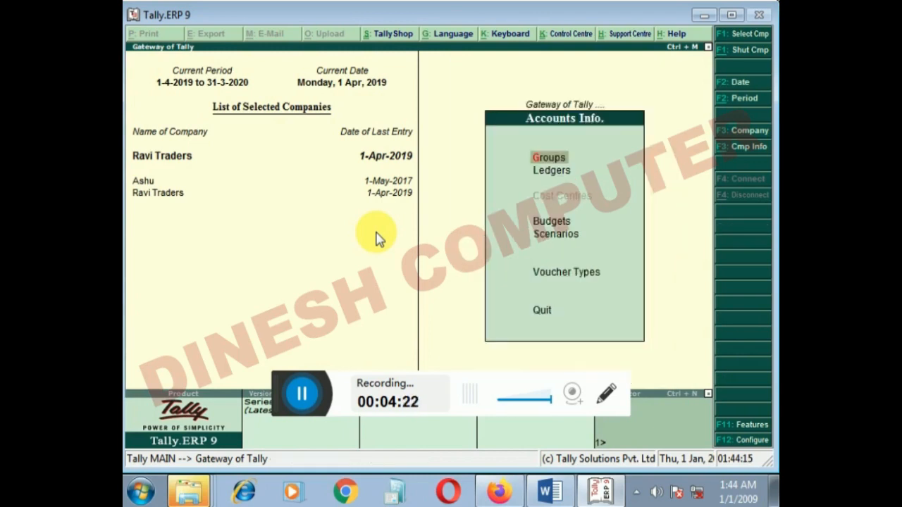
key("Down")
key("Return")
key("Down")
key("Down")
key("Return")
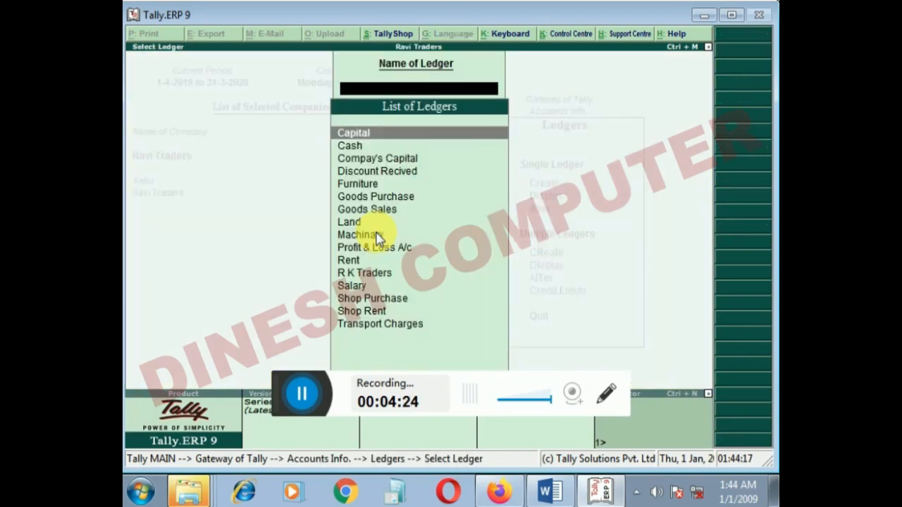
- Find the Goods Purchase ledger in the list and open it for alteration
type("s")
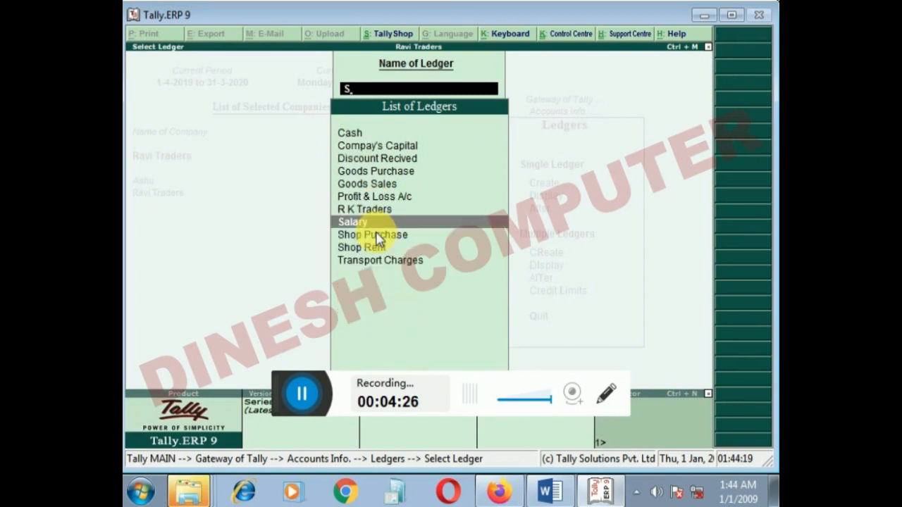
key("Down")
key("Down")
key("Up")
key("Up")
key("Up")
key("Up")
key("Up")
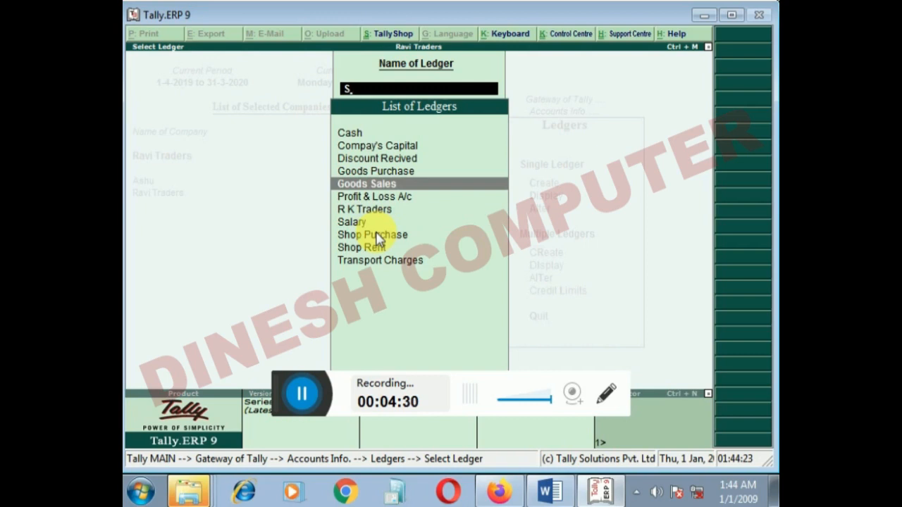
type("p")
key("Return")
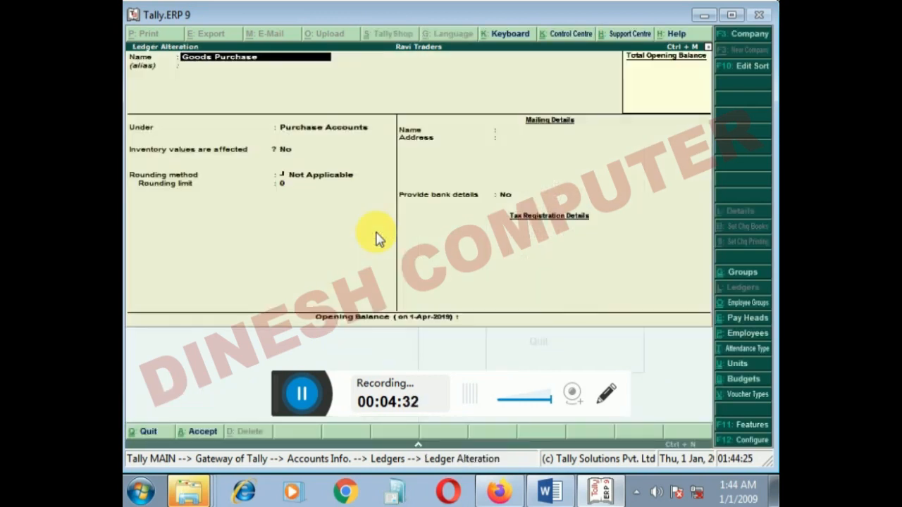
- Set inventory values are affected to Yes for the Goods Purchase ledger, save it and leave the alteration
key("Return")
key("Return")
key("y")
key("Return")
key("Return")
key("Return")
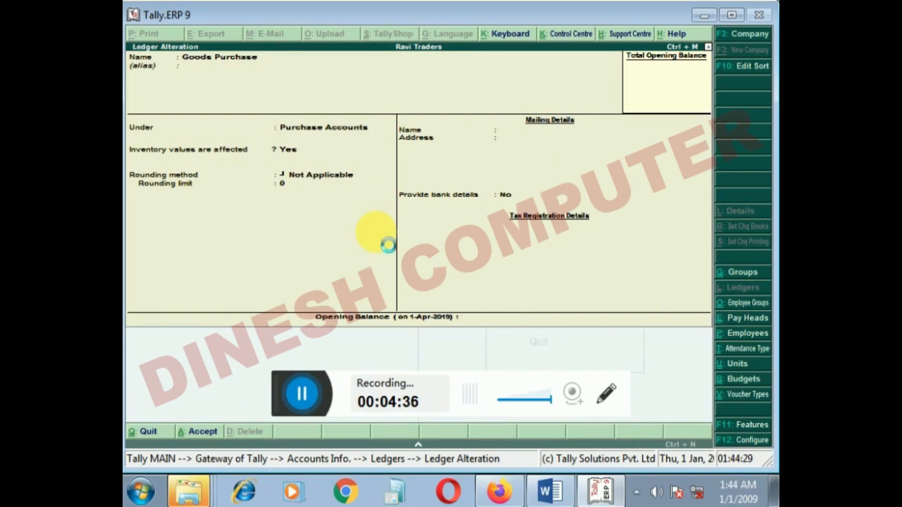
key("Escape")
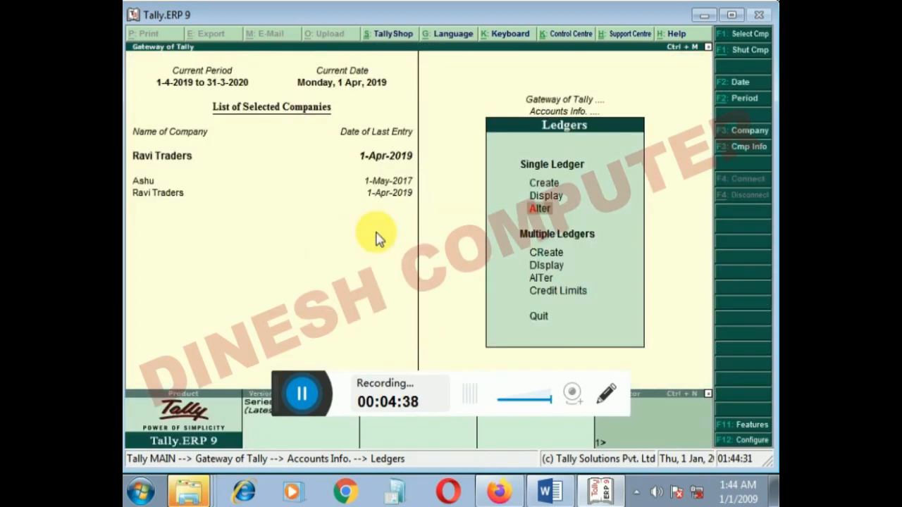
- Start a new single ledger named Sales and place it under Sales Accounts
key("Escape")
key("Return")
key("Return")
type("Sales")
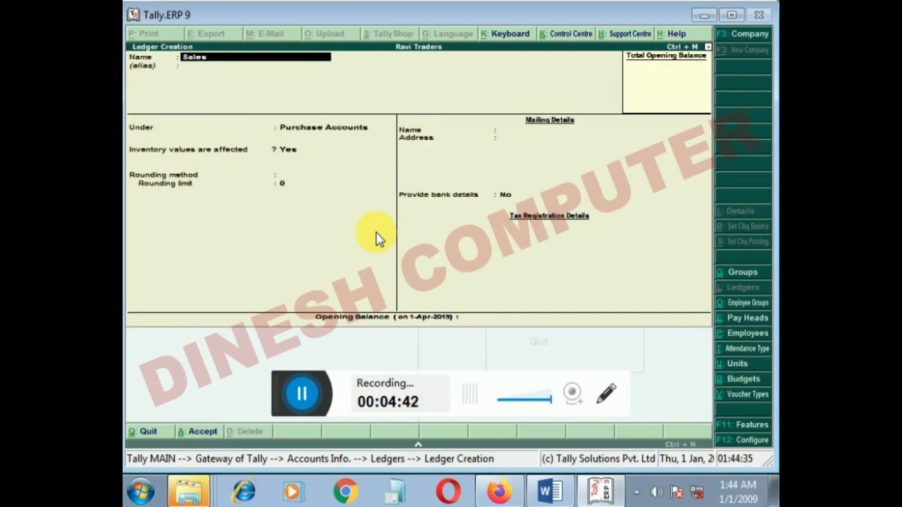
key("Return")
type("S")
key("Down")
key("Up")
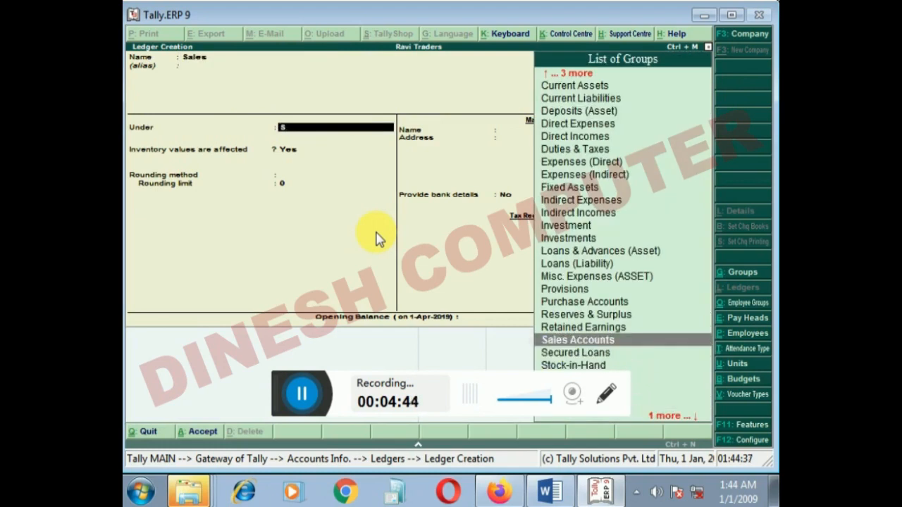
key("Return")
- Set inventory values are affected to Yes for the Sales ledger, save it and leave ledger creation
type("y")
key("Return")
key("Return")
key("Return")
key("Return")
key("n")
key("Escape")
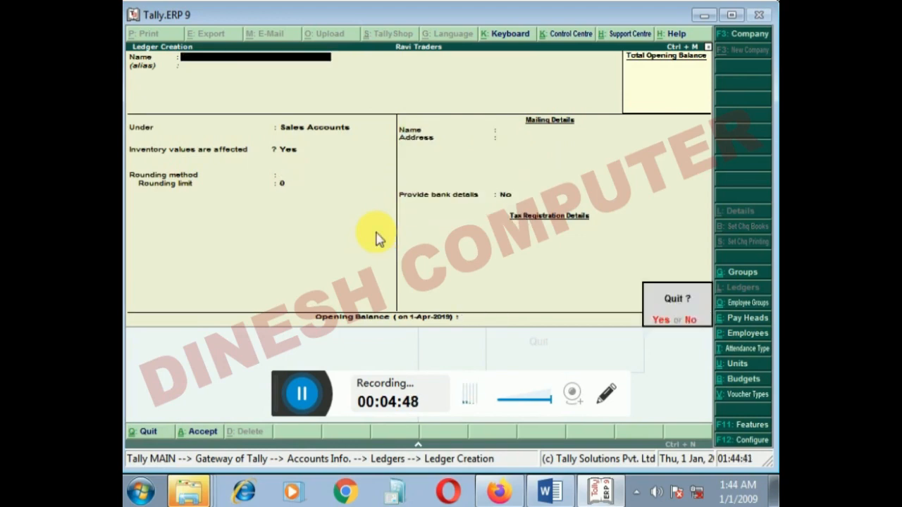
key("y")
key("Escape")
- Start an accounting voucher of the Purchase type in item invoice mode
key("Down")
key("Down")
key("Down")
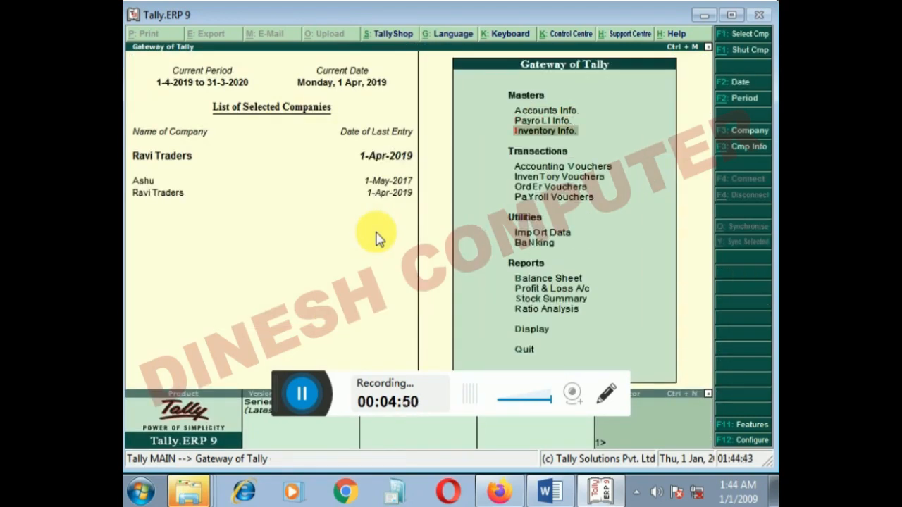
key("Return")
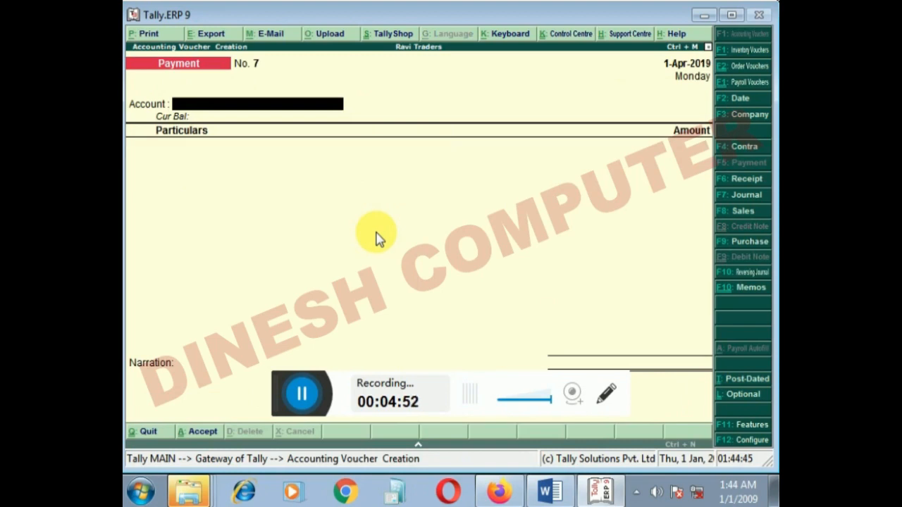
key("F9")
key("ctrl+i")
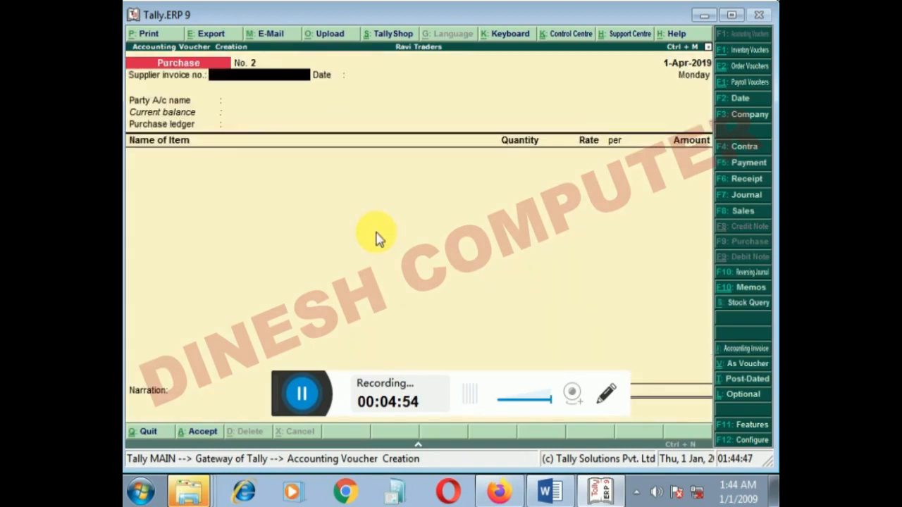
- Fill the purchase voucher header with supplier invoice number 232, Cash as the party account and Goods Purchase as the purchase ledger
type("232")
key("Return")
key("Return")
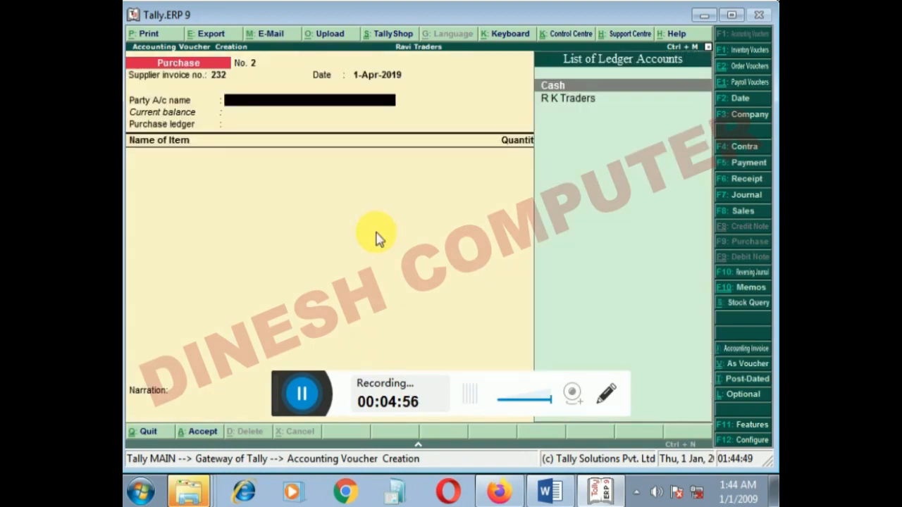
key("Return")
key("ctrl+a")
key("Return")
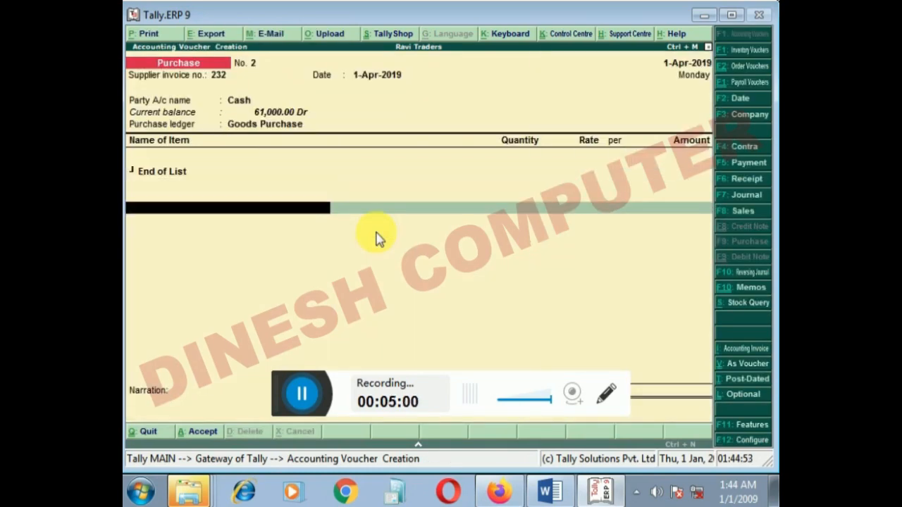
- Add the item Nokia 5 to the purchase, with order number Not Applicable and Indore as the location
key("Down")
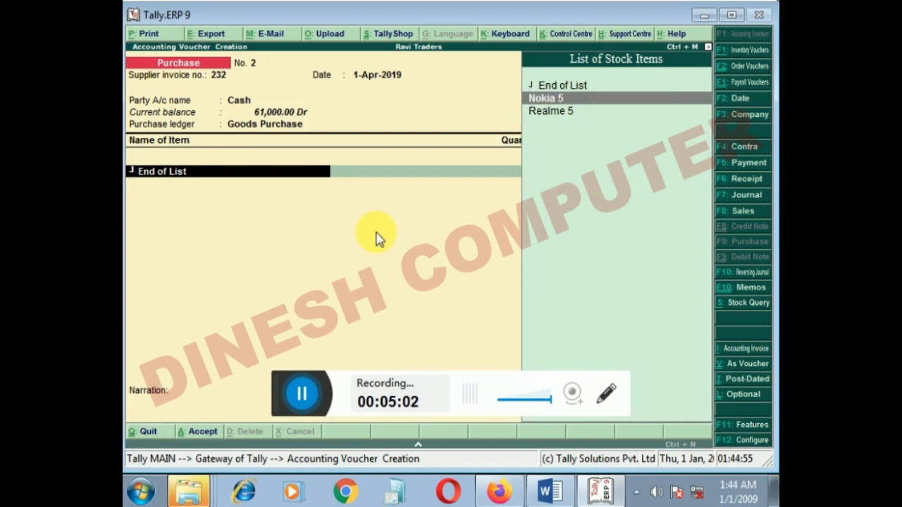
key("Return")
key("Down")
key("Return")
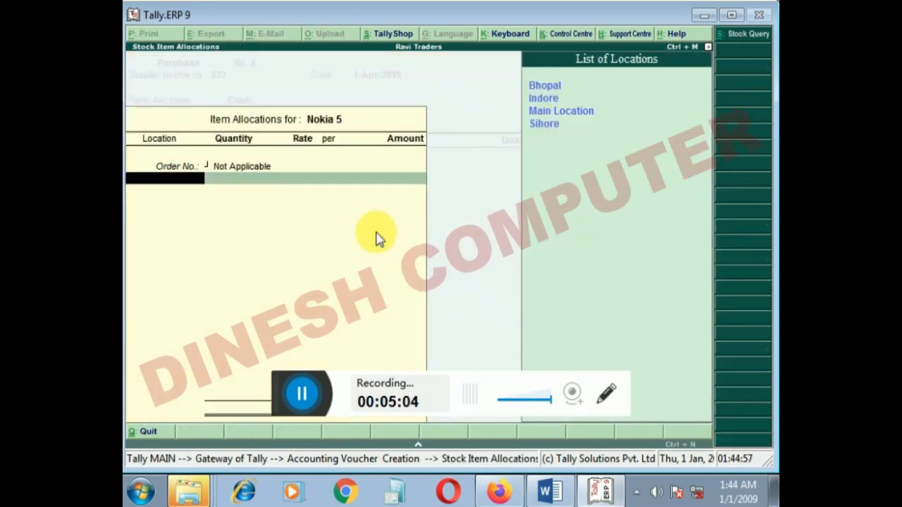
key("Down")
key("Return")
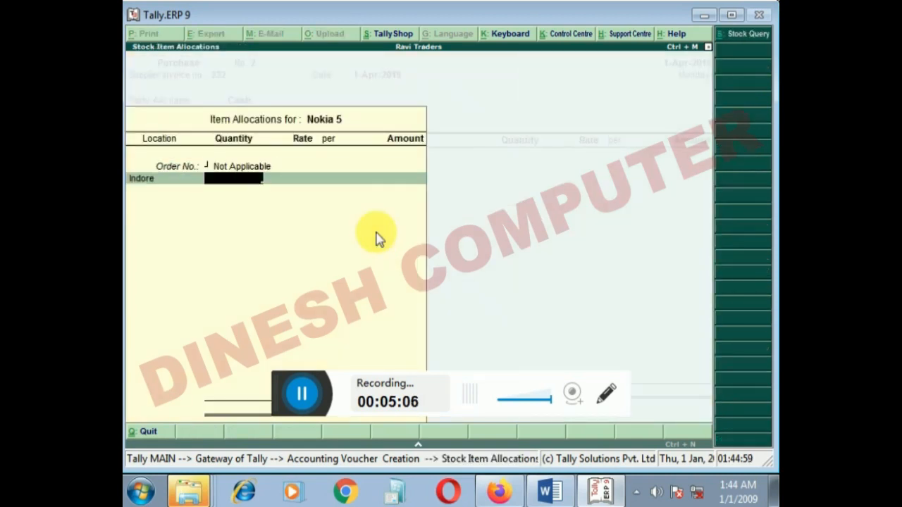
- Allocate 5 sets of Nokia 5 to Indore at a rate of 5000 and complete the item line
type("5 set")
key("Return")
type("5000")
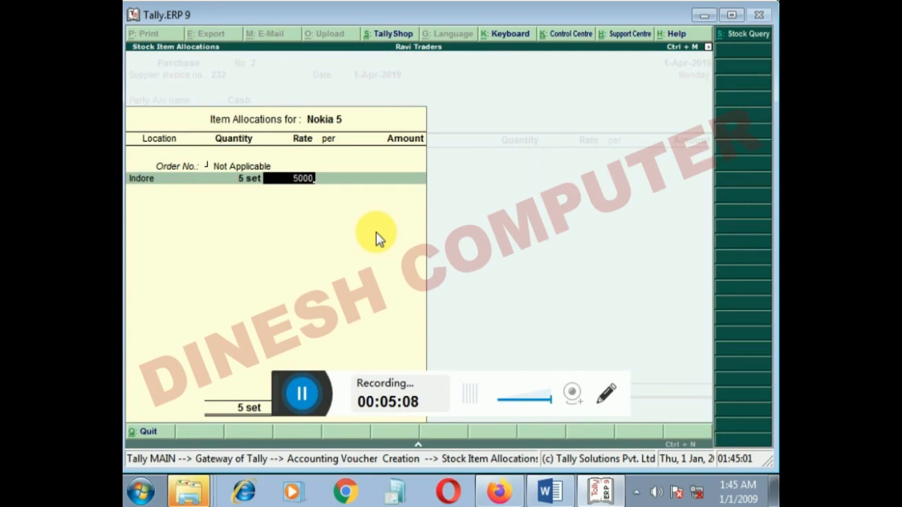
key("Return")
key("Return")
key("Return")
key("Return")
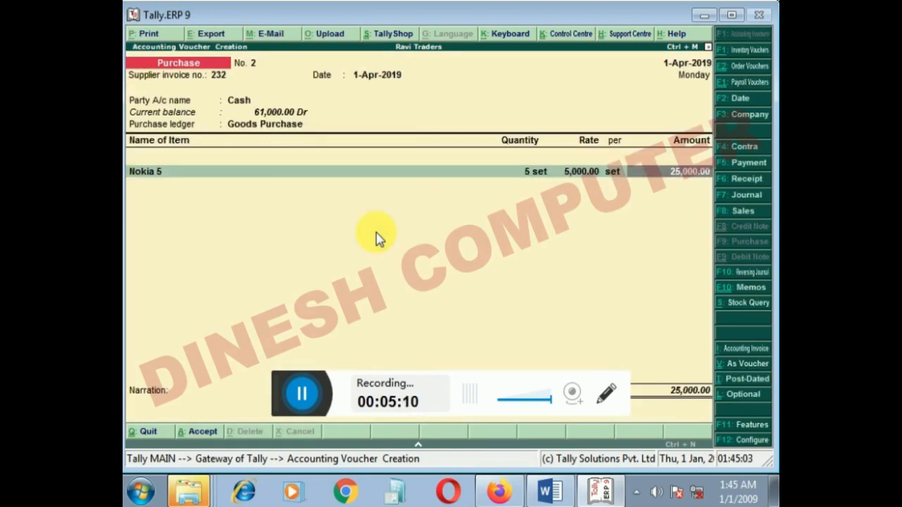
key("Return")
- Add the item Realme 5 to the purchase, with order number Not Applicable and Bhopal as the location
key("Down")
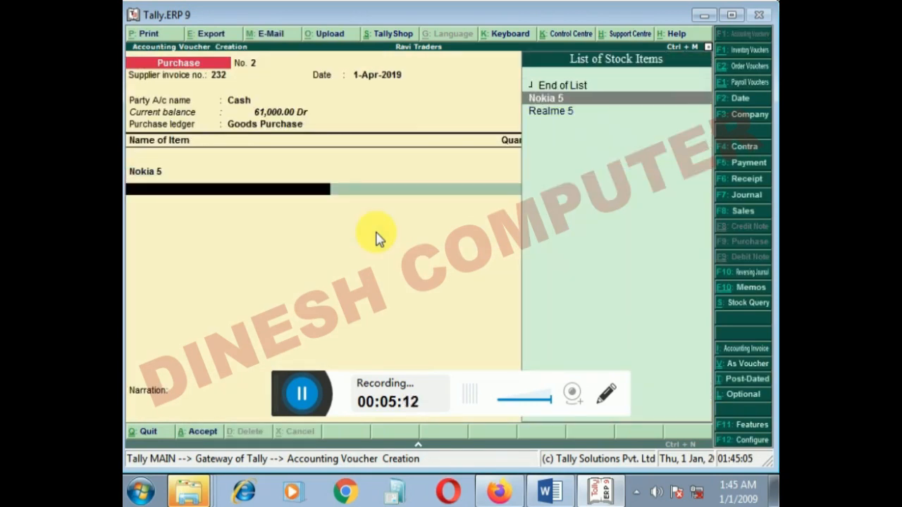
key("Down")
key("Return")
key("Down")
key("Return")
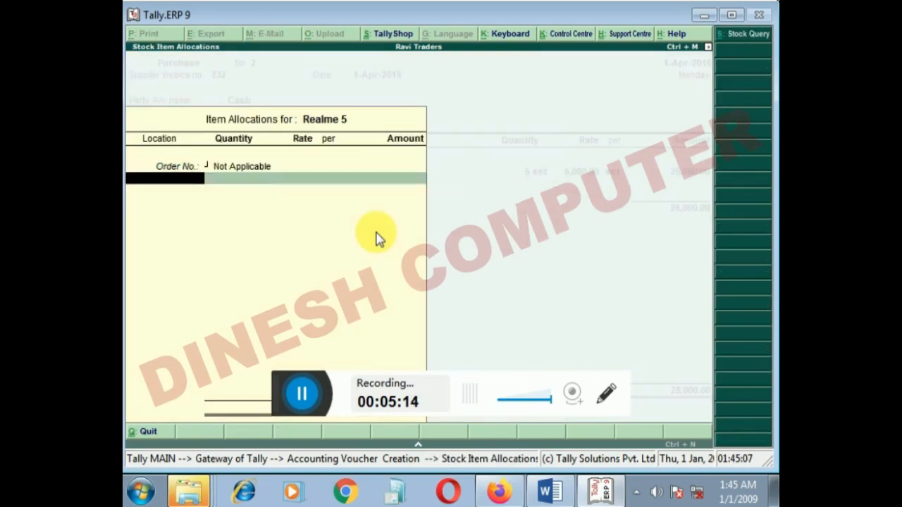
key("Down")
key("Down")
key("Up")
key("Up")
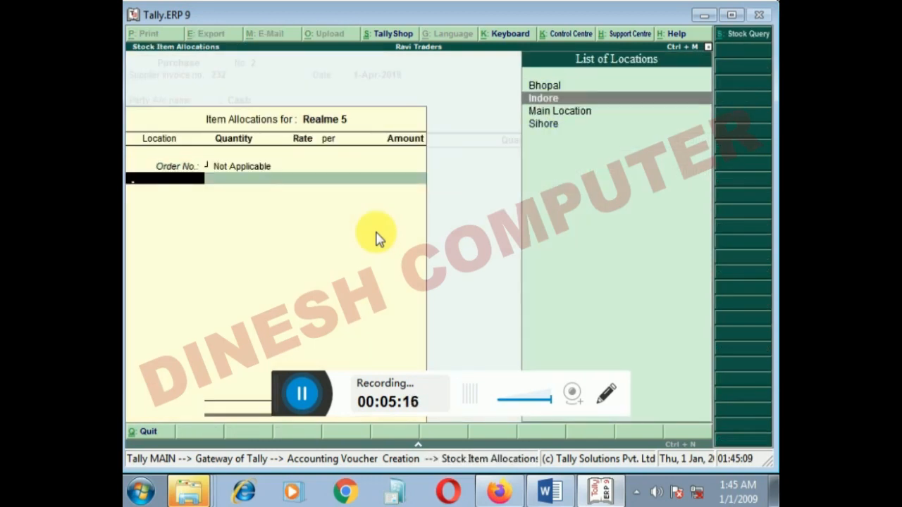
key("Return")
- Allocate 5 sets of Realme 5 to Bhopal at a rate of 6,000 and complete the item line
type("5")
key("Return")
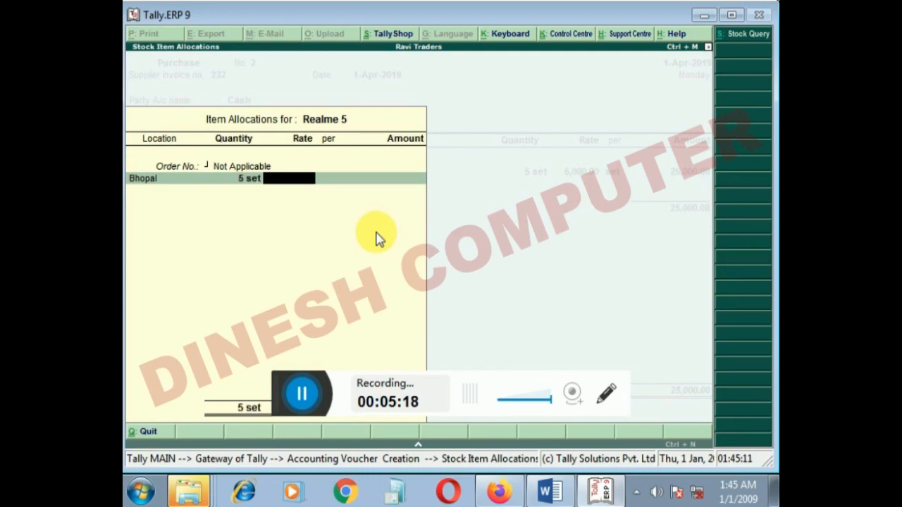
type("6,000")
key("Return")
key("Return")
key("Return")
key("Return")
key("Return")
key("Return")
key("Return")
- End the item list, leave the narration blank and save the purchase voucher
key("Return")
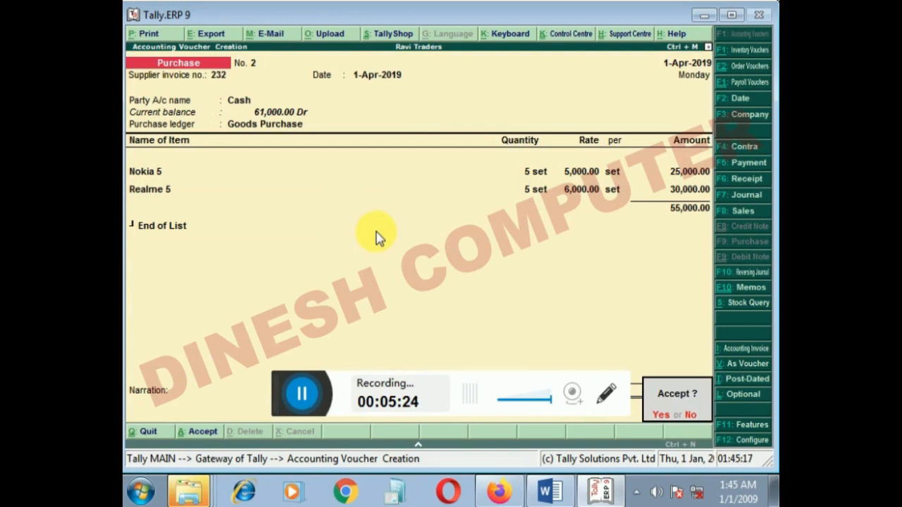
key("Return")
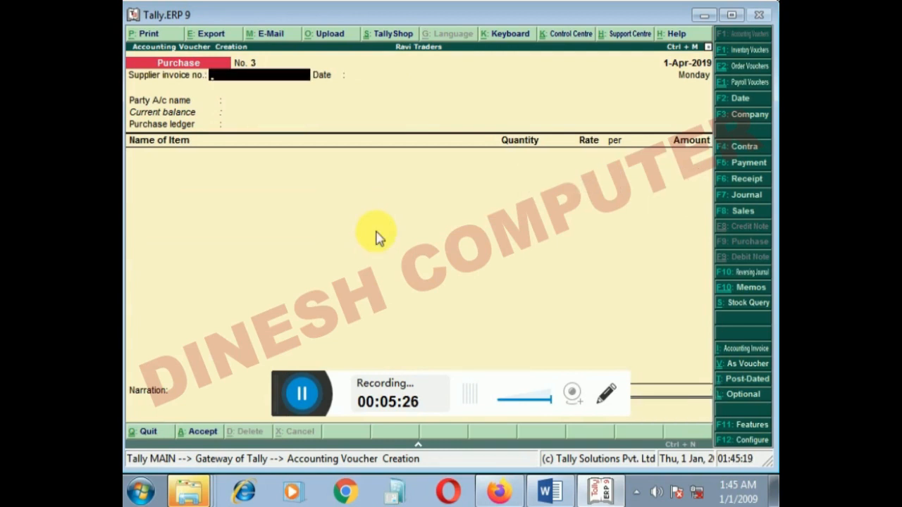
- Leave voucher entry and open the Balance Sheet to check the Current Assets entry
key("Escape")
key("Down")
key("Down")
key("Down")
key("Down")
key("Down")
key("Down")
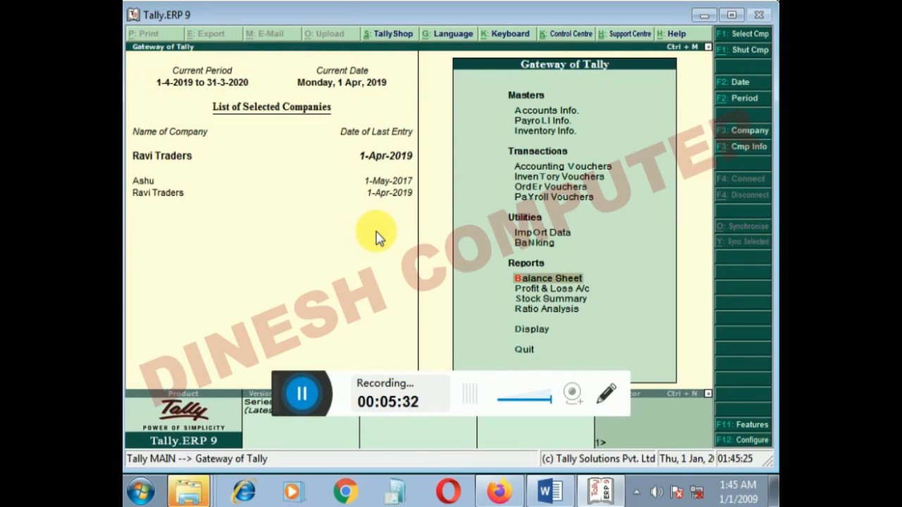
key("Return")
key("Right")
key("Down")
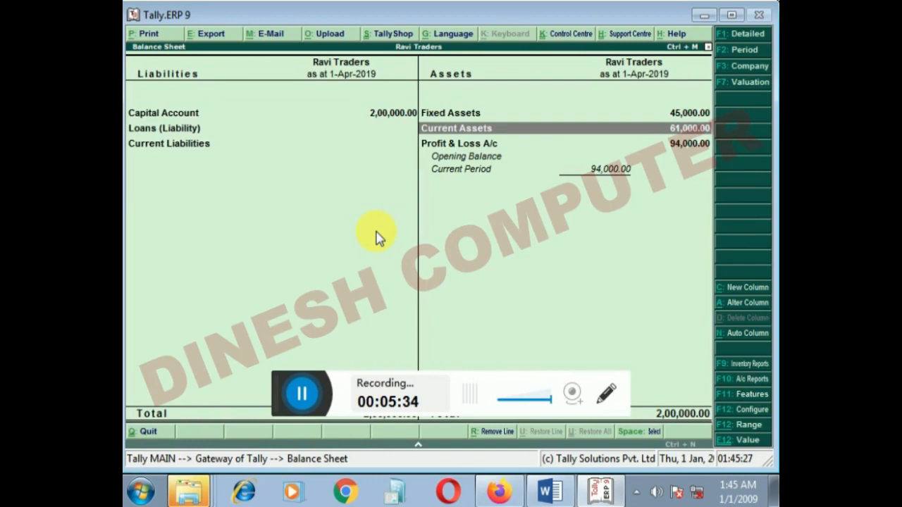
- Drill down from Current Assets to the stock summary to examine the closing stock, and close the reports
key("Return")
key("Return")
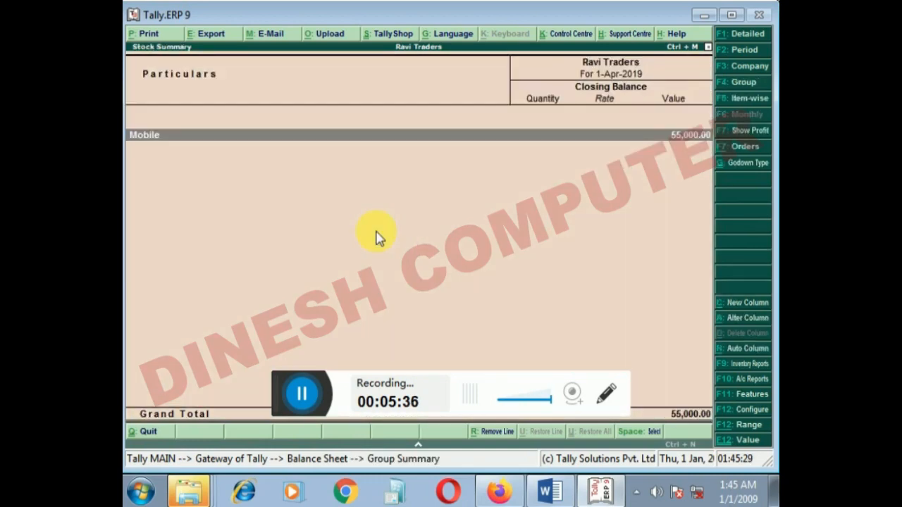
key("Escape")
key("Escape")
key("Escape")
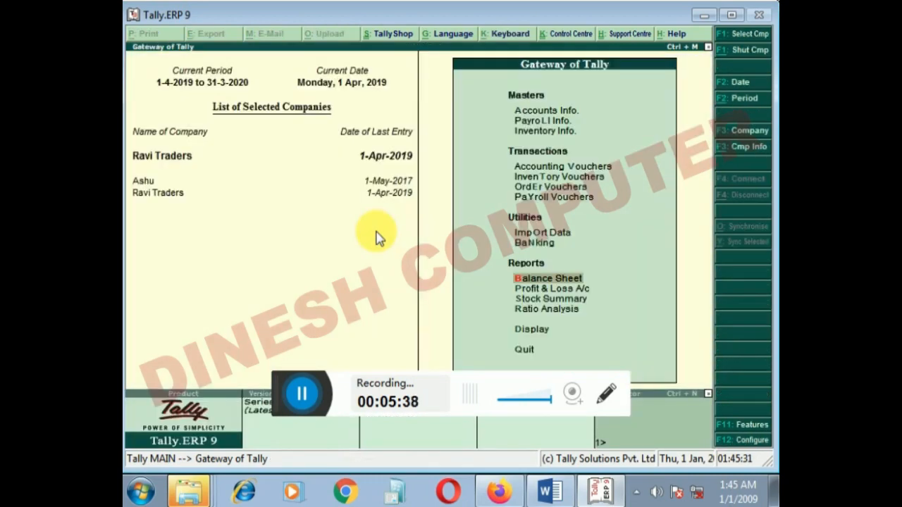
- Open the Statements of Inventory among the display reports of Ravi Traders
key("Down")
key("Down")
key("Down")
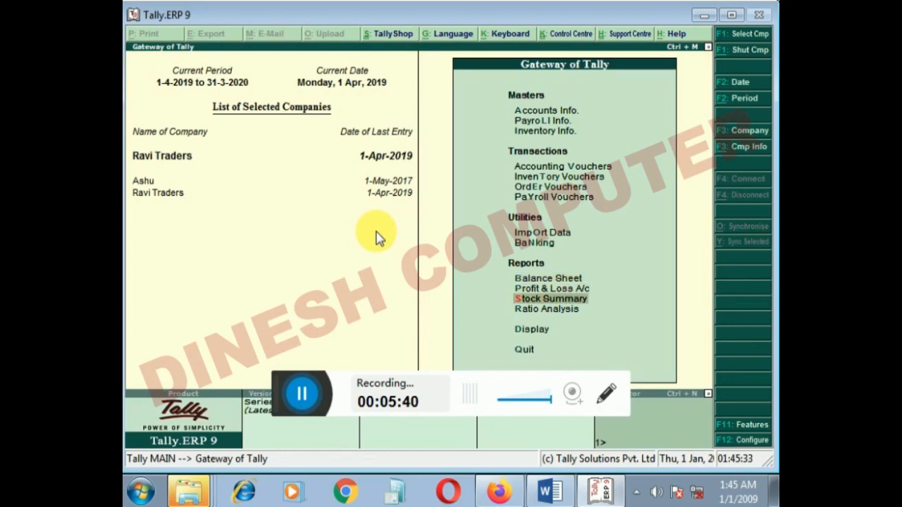
key("Down")
key("Return")
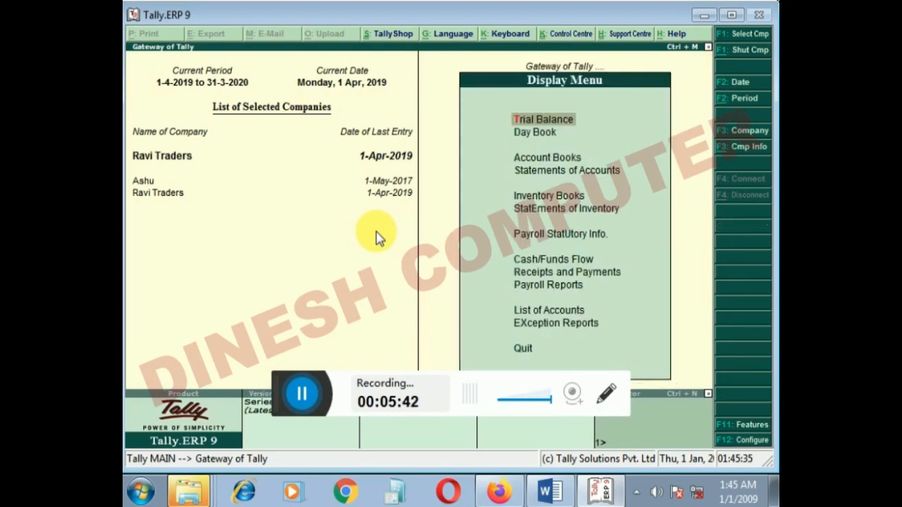
key("Down")
key("Down")
key("Down")
key("Down")
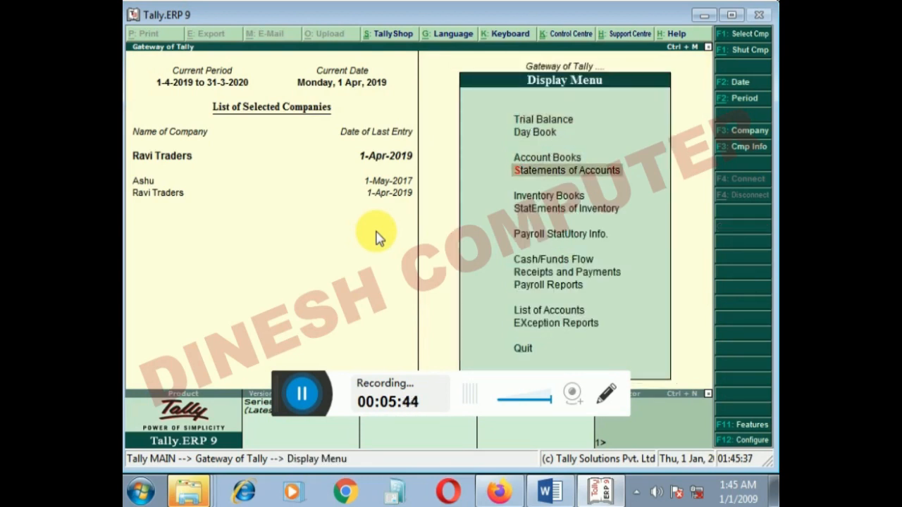
key("Down")
key("Return")
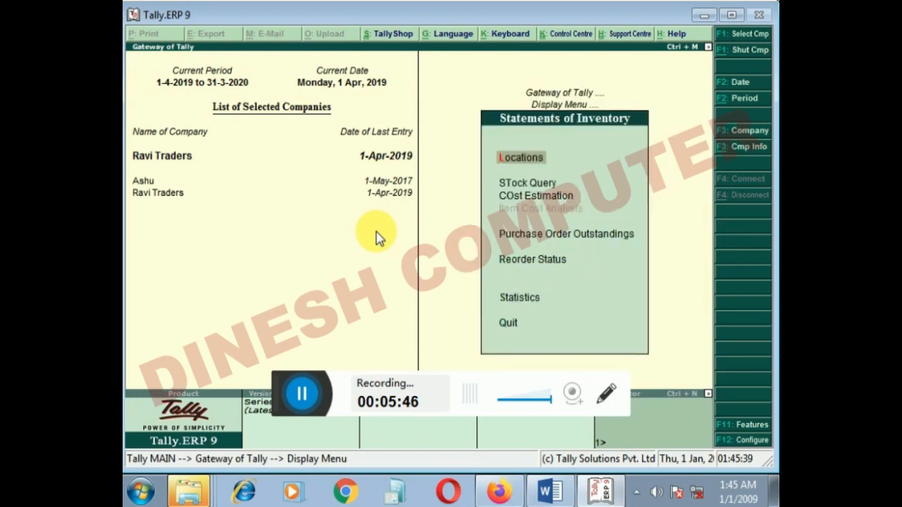
- Open the location summary for Bhopal and drill into the Mobile group to examine its item-wise closing stock
key("Down")
key("Down")
key("Down")
key("Up")
key("Up")
key("Up")
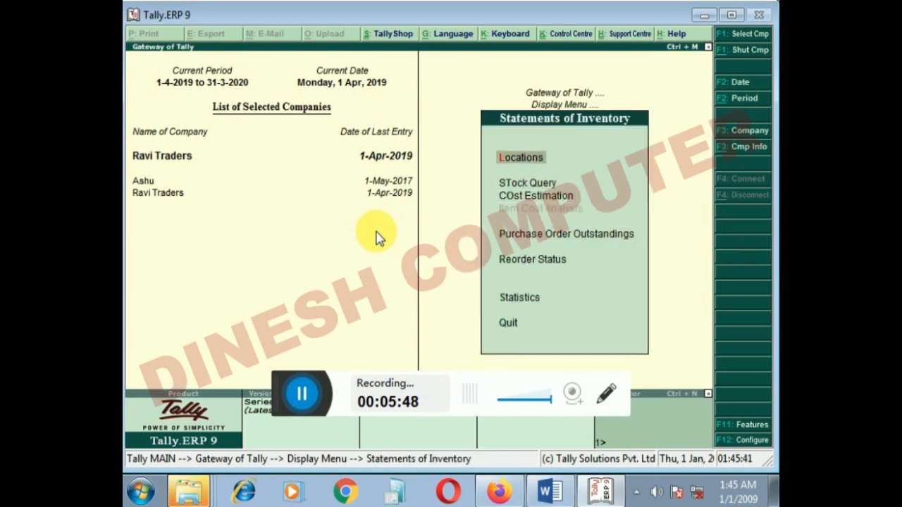
key("Return")
key("Down")
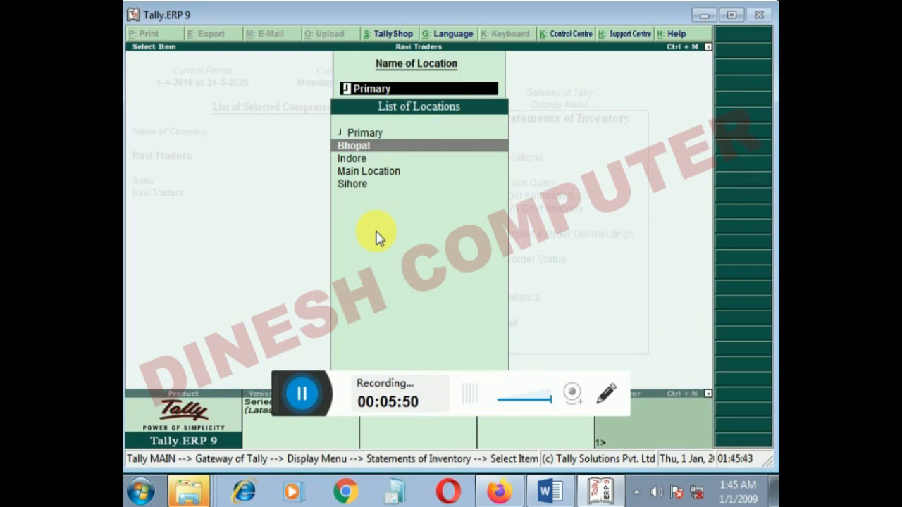
key("Return")
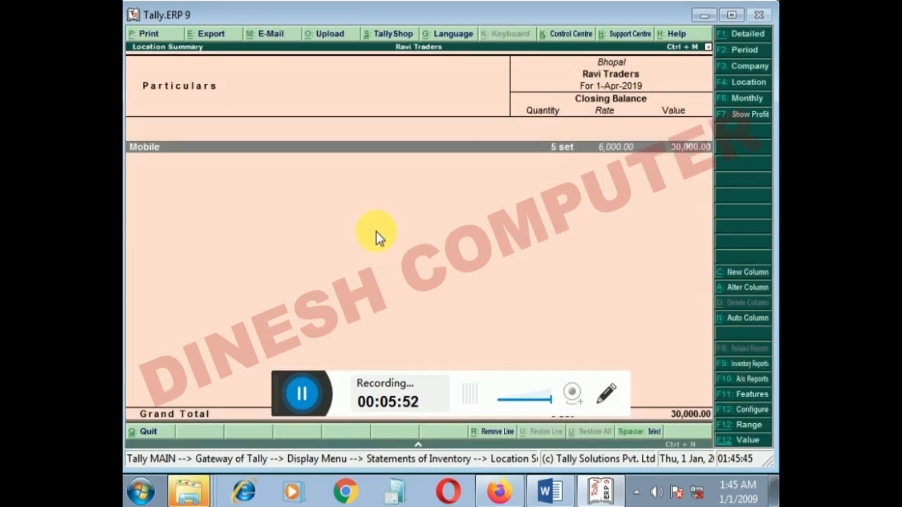
key("Return")
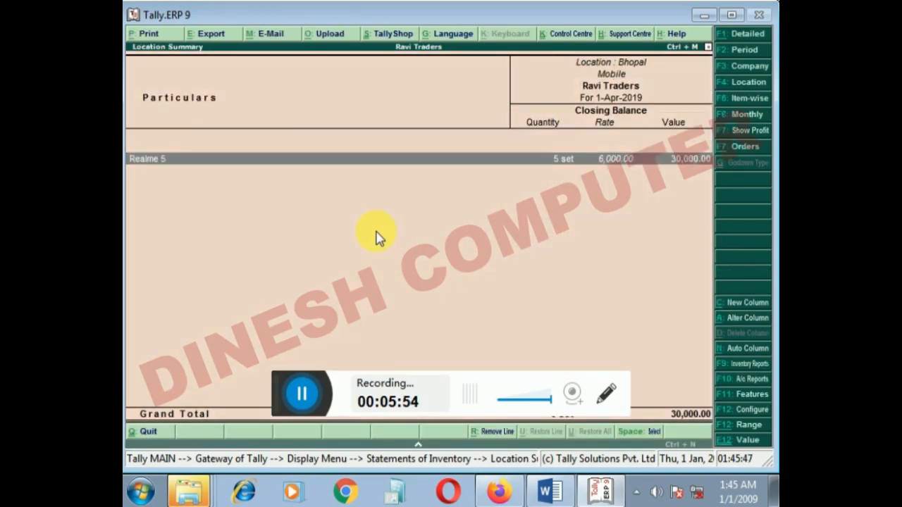
- Leave the Bhopal report, open the location summary for Indore and drill into its Mobile group to check the stock
key("Escape")
key("Escape")
key("Down")
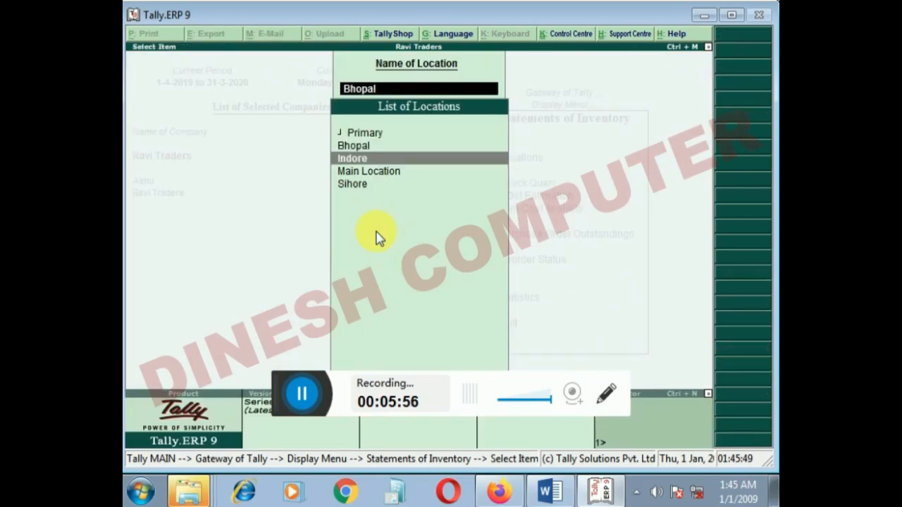
key("Return")
key("Return")
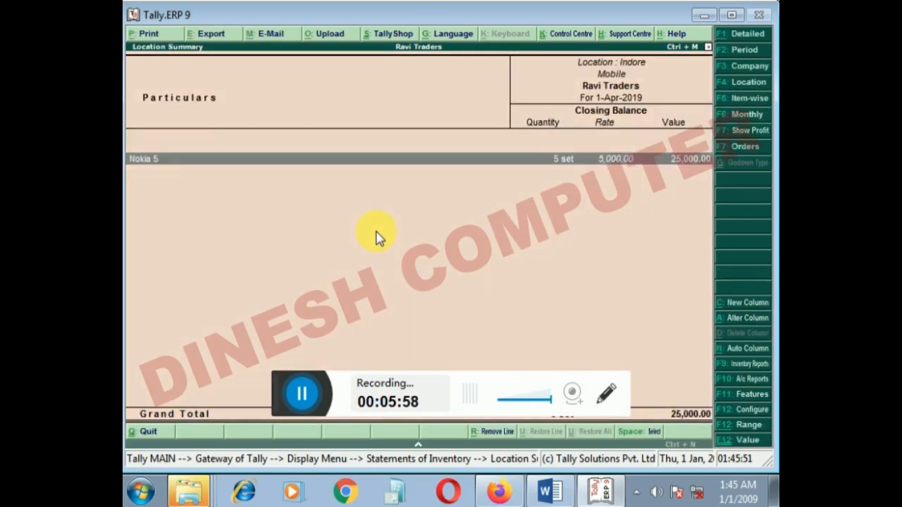
- Leave the Indore report, view the location summary for Sihore and return to the Display Menu
key("Escape")
key("Escape")
key("Down")
key("Down")
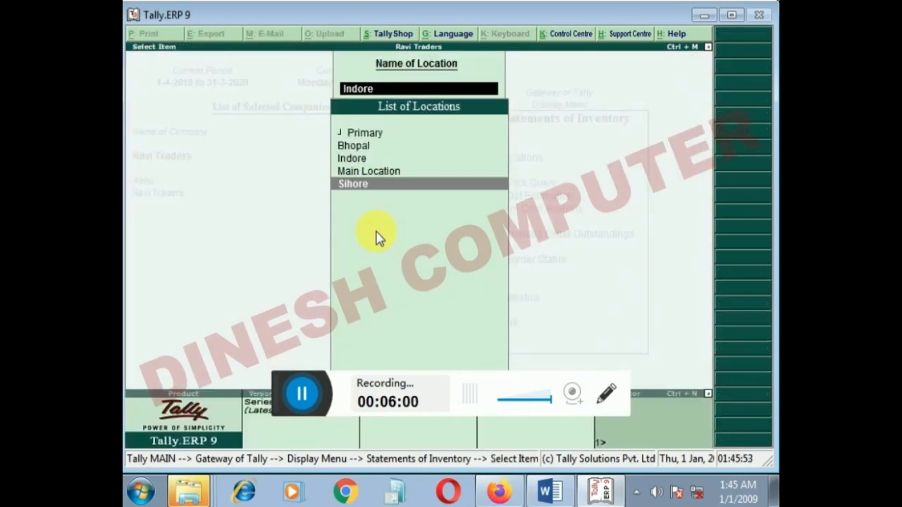
key("Return")
key("Escape")
key("Escape")
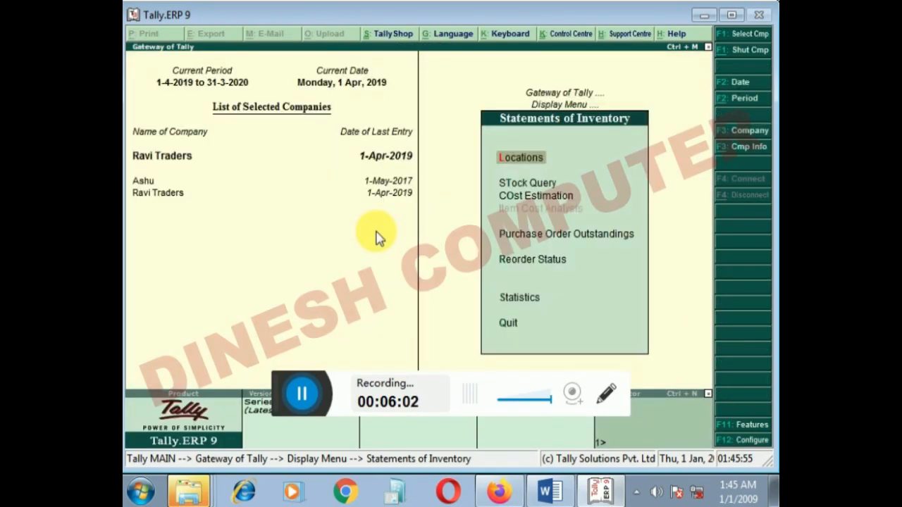
key("Escape")
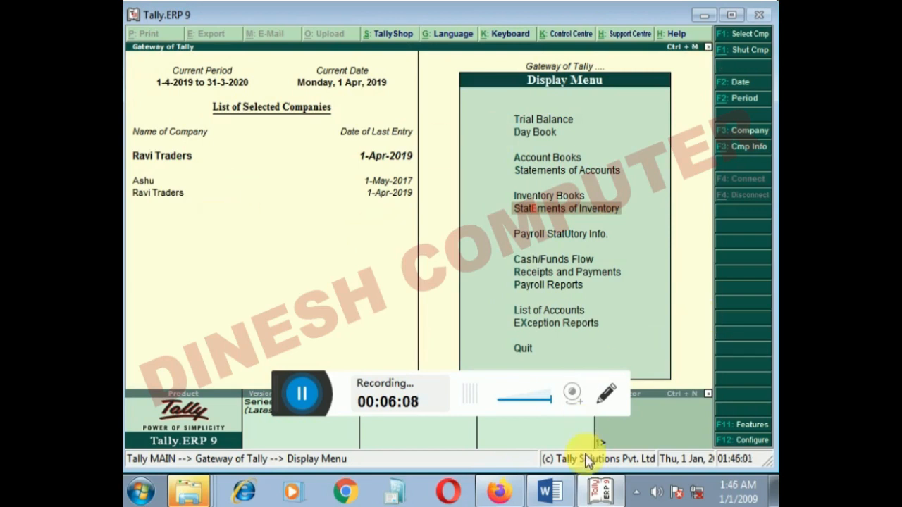
- Switch to the Word document with the Unit-3 Tally outline and select the "Balance sheet" entry under Reports
left_click(549, 491)
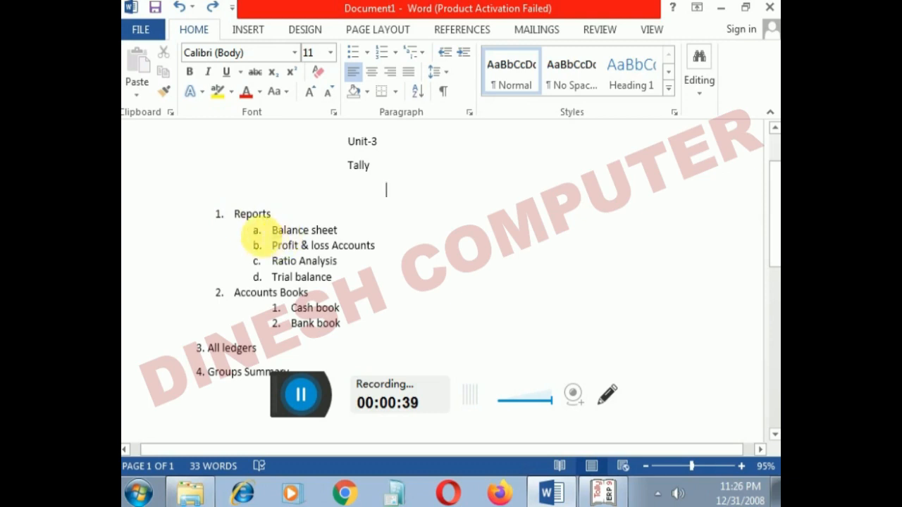
left_click_drag(272, 231, 348, 241)
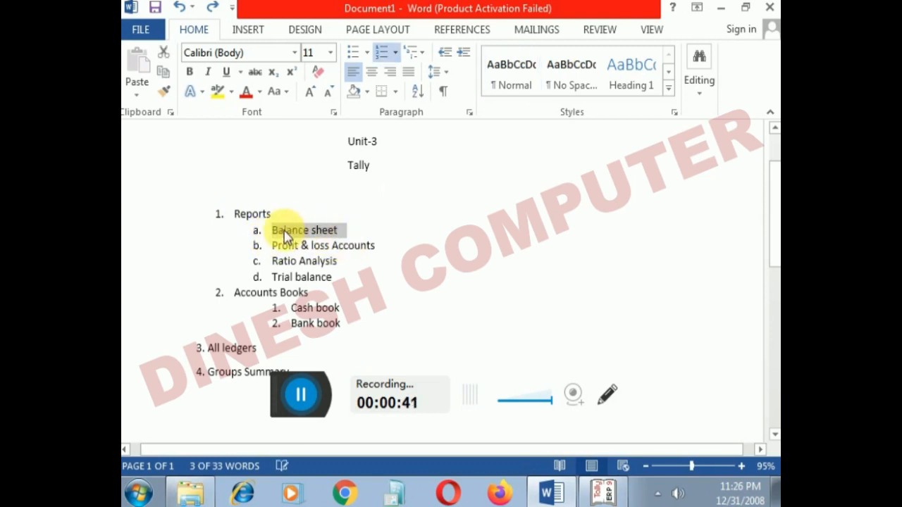
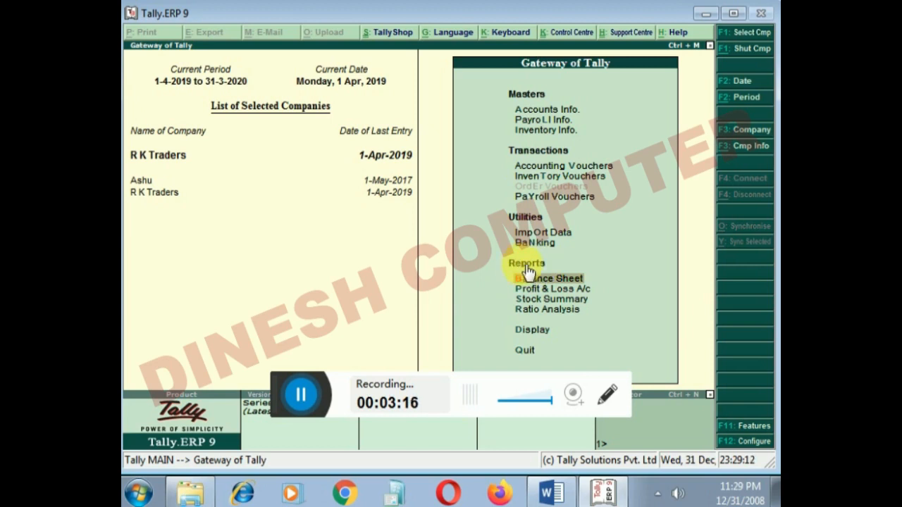
- Open the Balance Sheet, drill through Profit & Loss A/c into Indirect Expenses to examine it, and return to the Gateway of Tally
left_click(526, 273)
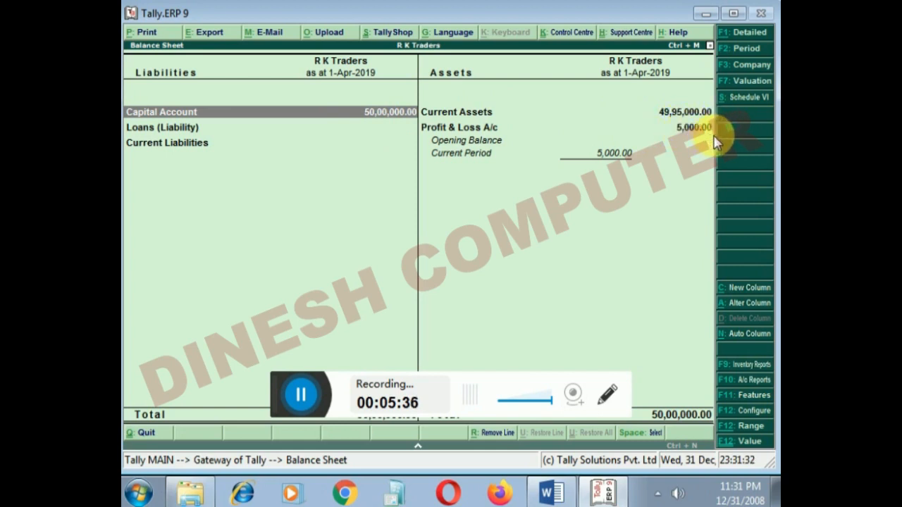
key("Right")
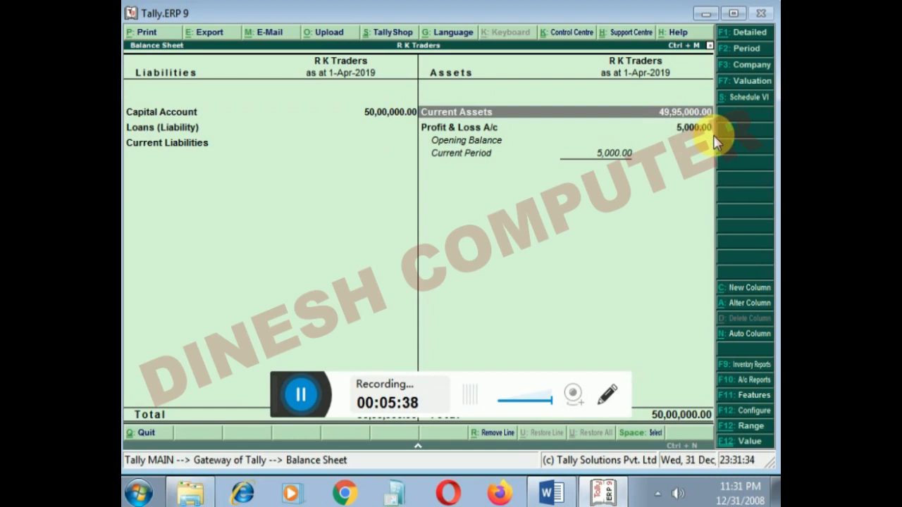
key("Down")
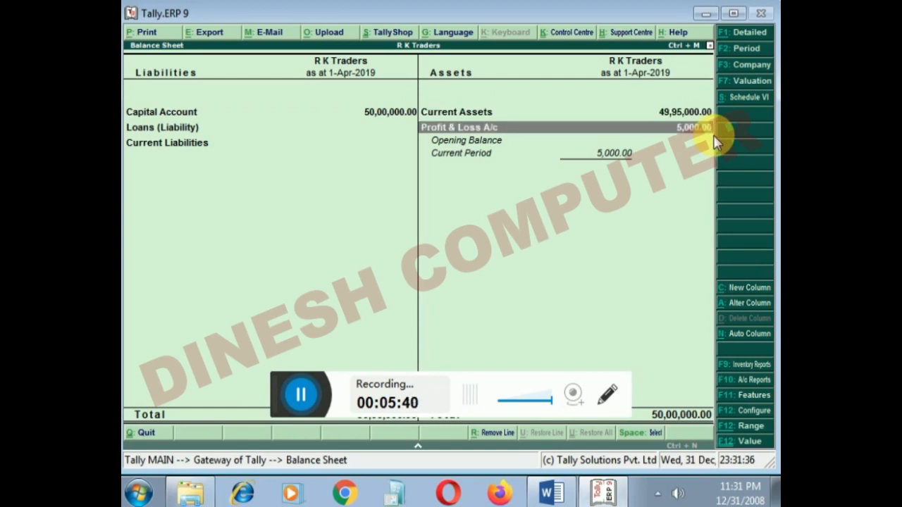
key("Return")
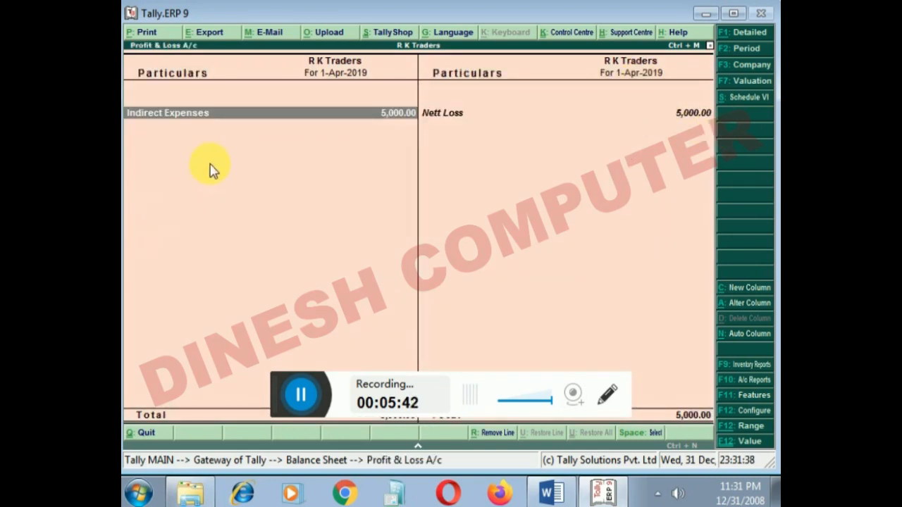
key("Return")
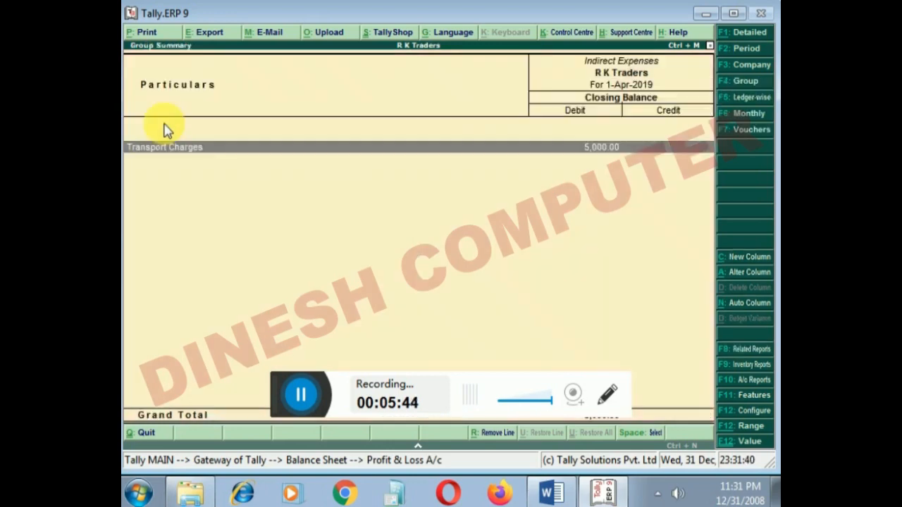
key("Escape")
key("Escape")
key("Escape")
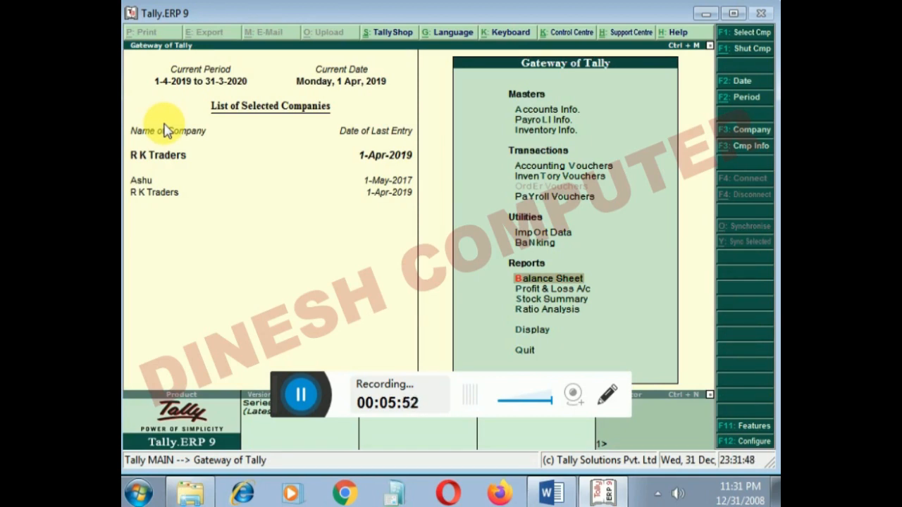
- View the Profit & Loss A/c report from the Gateway of Tally and close it again
key("Down")
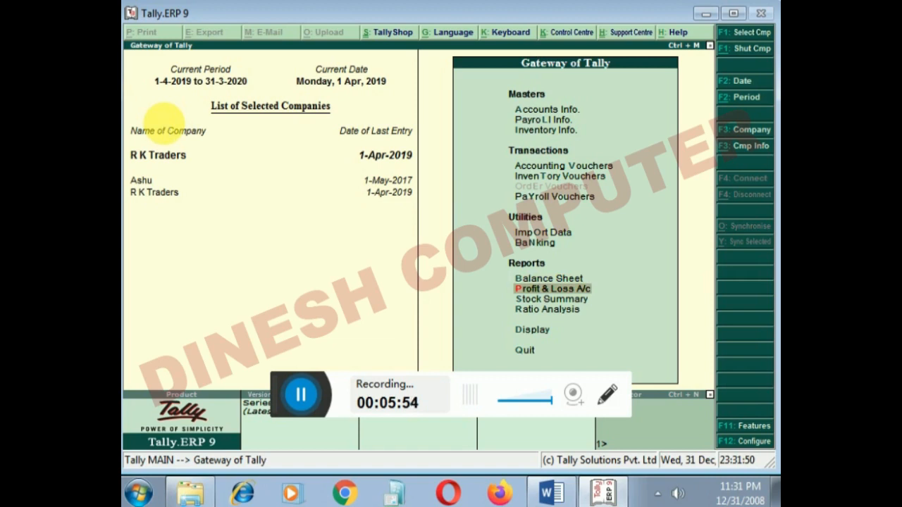
key("Return")
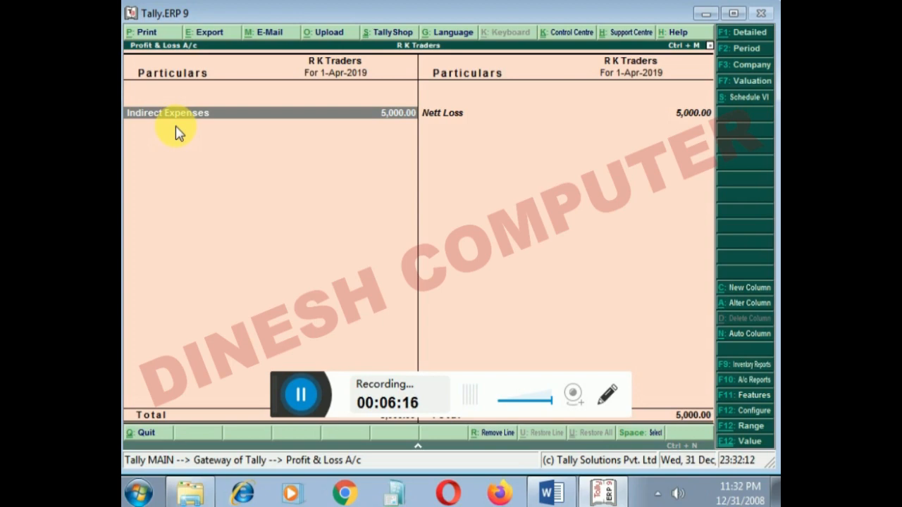
key("Escape")
- Start a Receipt voucher in Accounting Vouchers with Cash as the account
key("Up")
key("Up")
key("Up")
key("Up")
key("Up")
key("Up")
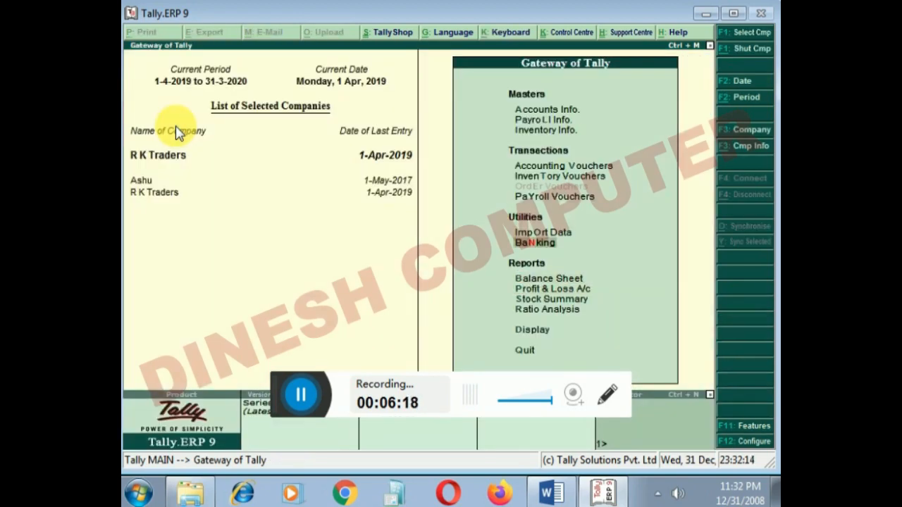
key("Return")
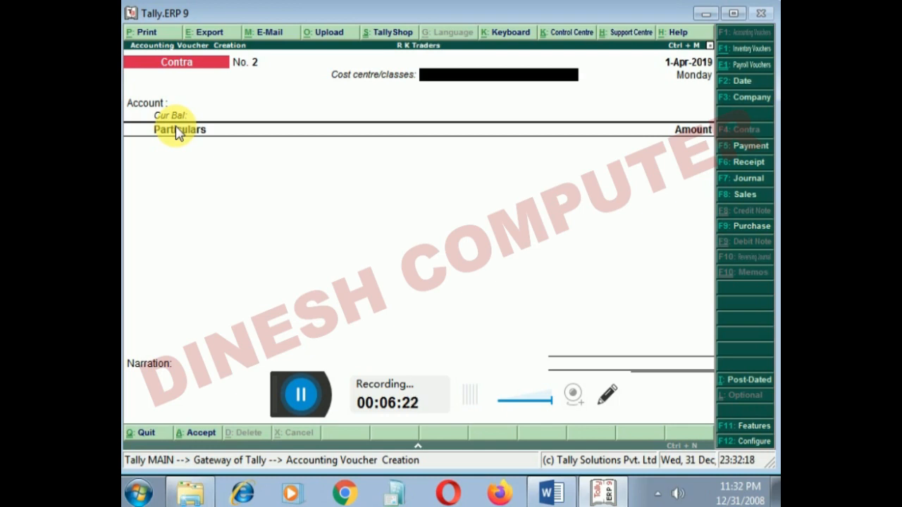
key("F6")
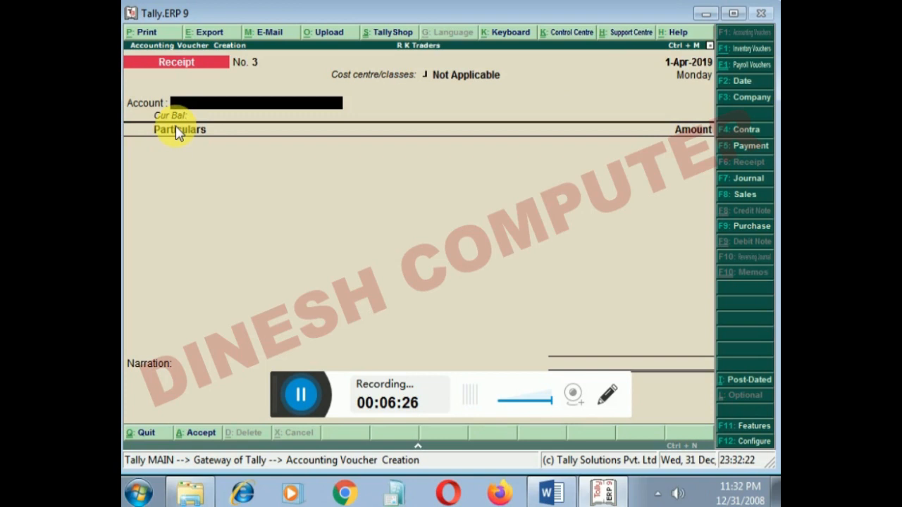
type("ca")
key("Return")
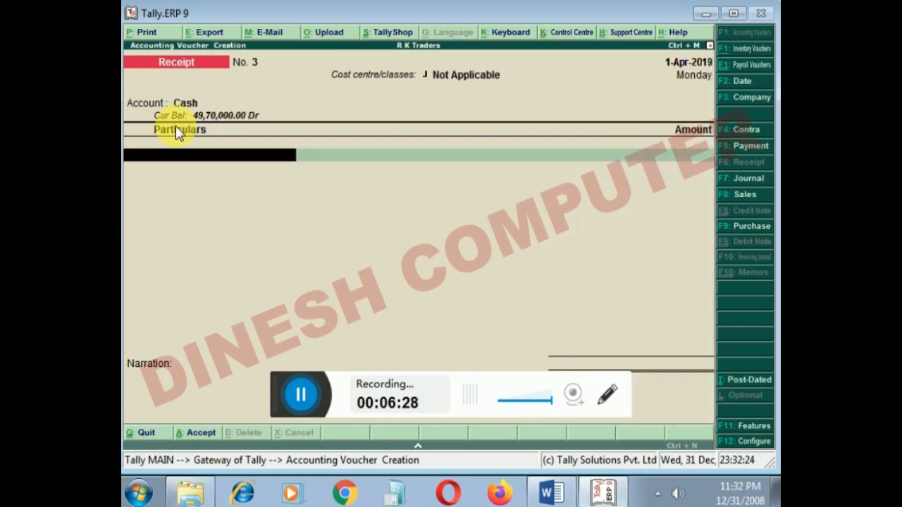
- Begin a new ledger from the receipt's particulars line and name it "Interest Recived", without an alias
key("alt+c")
type("Inters")
key("BackSpace")
type("est Recive.")
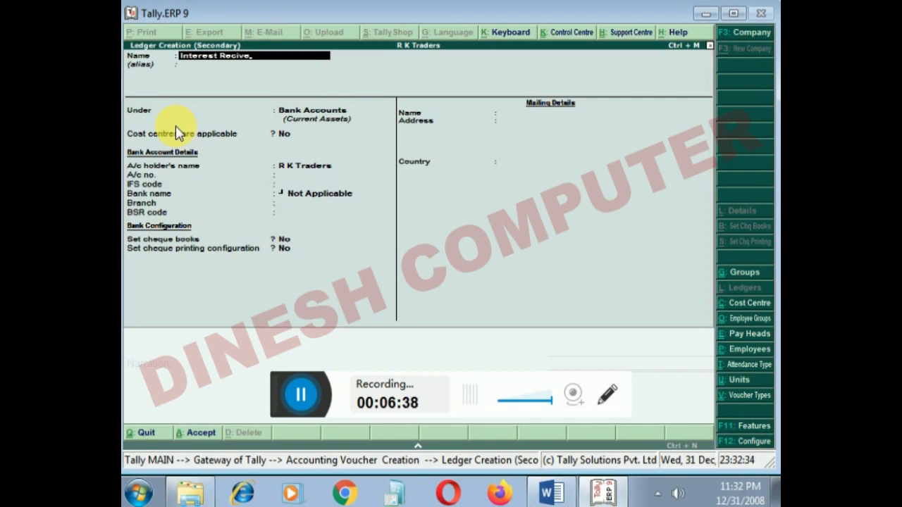
key("Return")
key("Return")
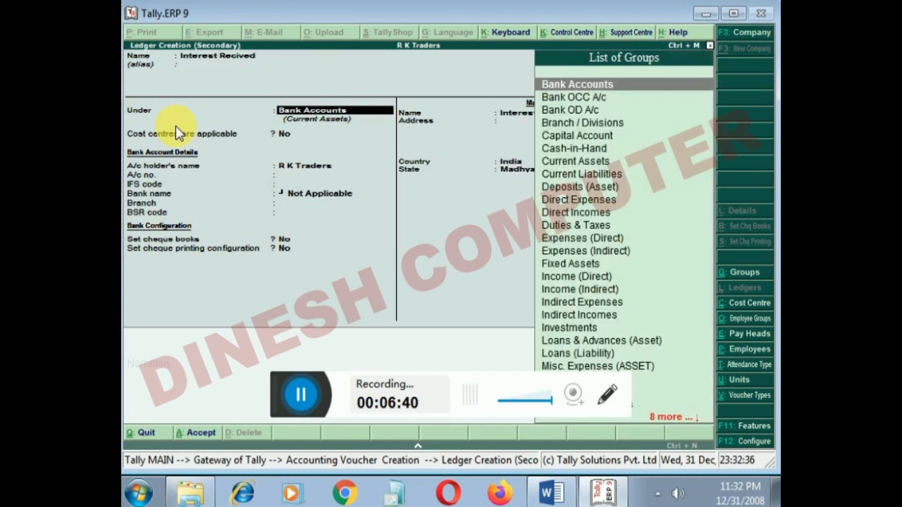
- Place the new ledger under Indirect Incomes, keep Provide bank details at No, and save it into the receipt
type("Ind")
key("Down")
key("Down")
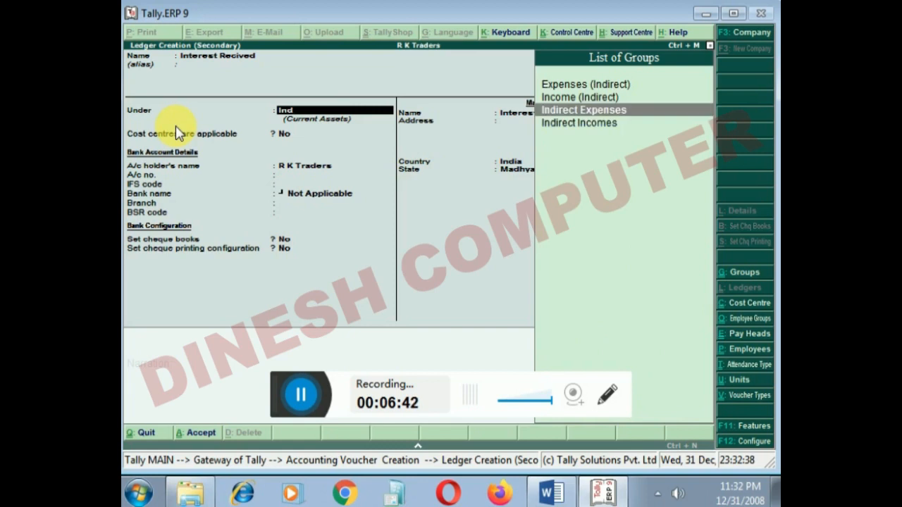
key("Return")
key("Return")
key("Return")
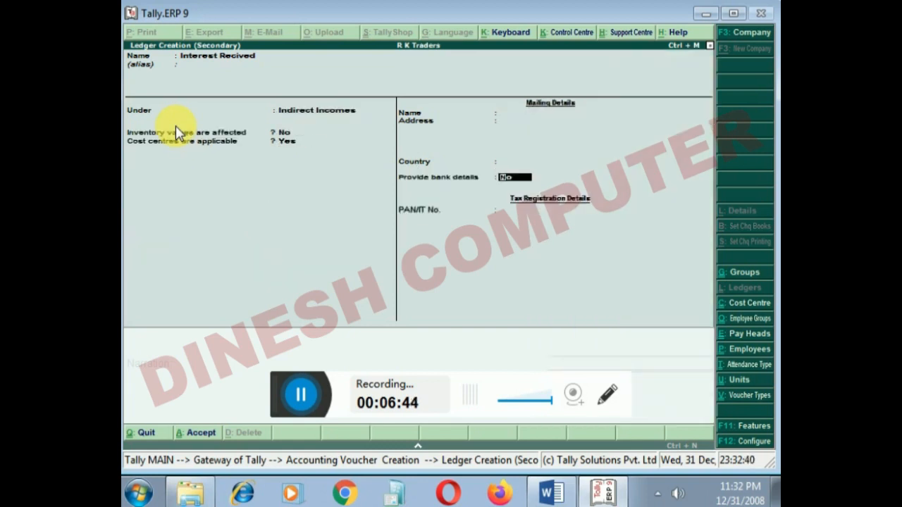
key("BackSpace")
type("n")
key("Return")
key("Return")
key("Return")
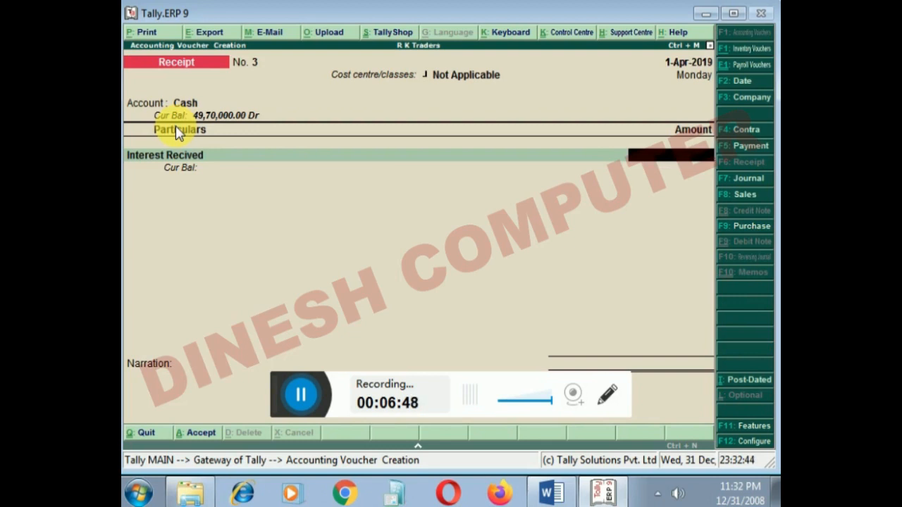
- Enter 6,000 as the Interest Recived amount and save the receipt voucher without a narration
type("00")
key("Return")
key("Return")
key("Return")
key("Return")
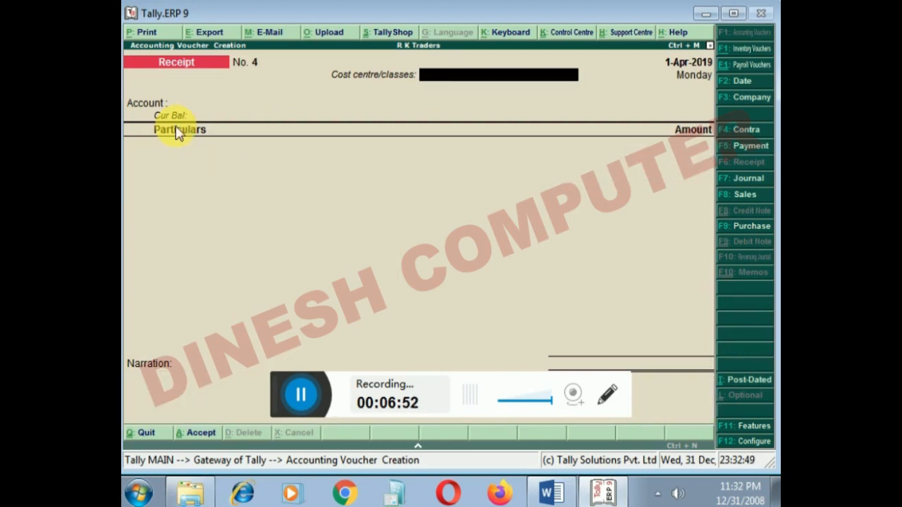
- Leave voucher entry and open the Profit & Loss A/c to examine the effect of the new receipt
key("Escape")
key("Down")
key("Down")
key("Down")
key("Down")
key("Down")
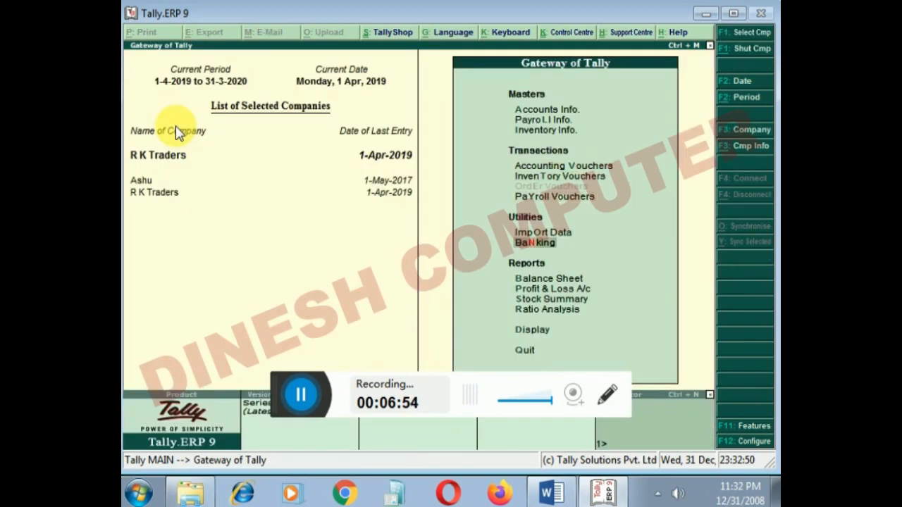
key("Return")
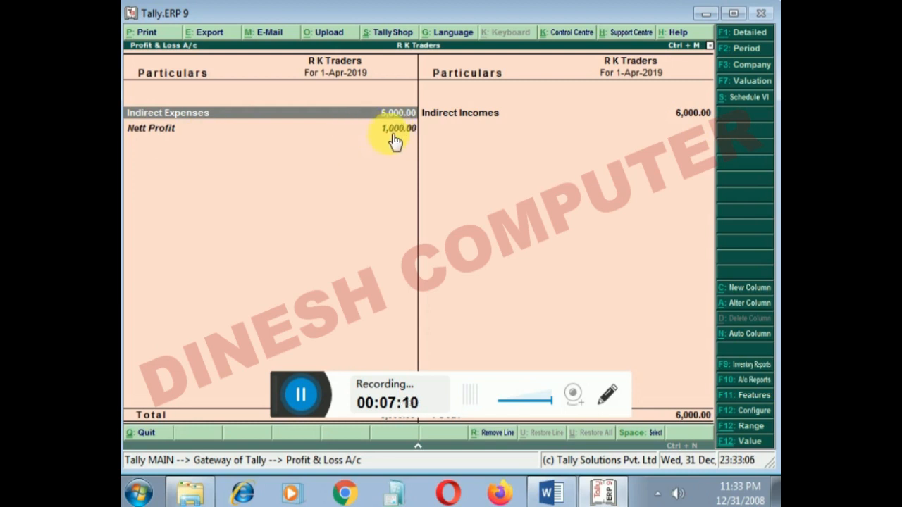
- Drill down from Indirect Incomes through the Interest Recived ledger to open its cash receipt voucher for alteration
key("Right")
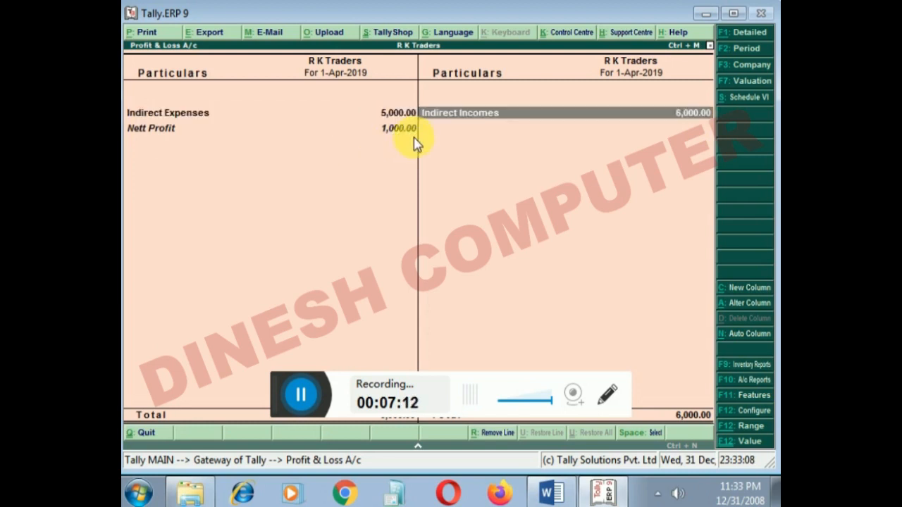
key("Return")
key("Return")
key("Return")
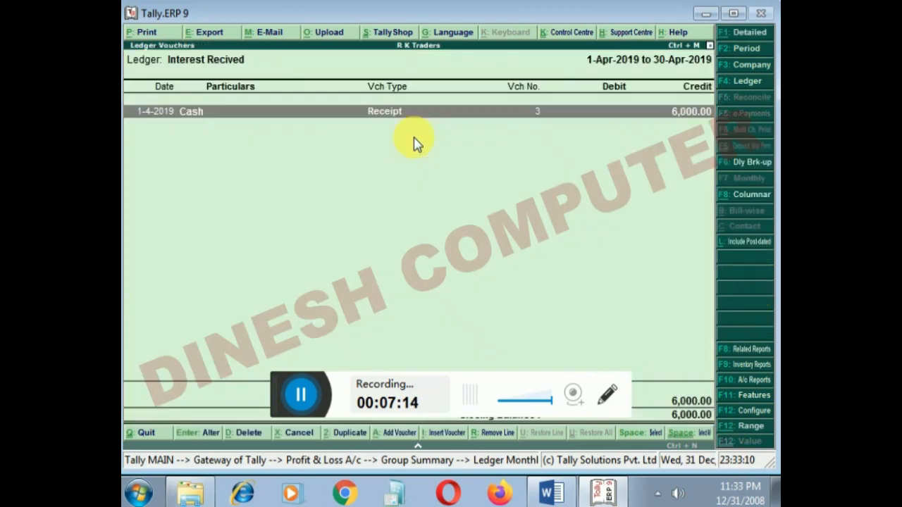
key("Return")
- Set the Interest Recived amount in the receipt voucher to 4,000 and save the alteration
key("Return")
key("Return")
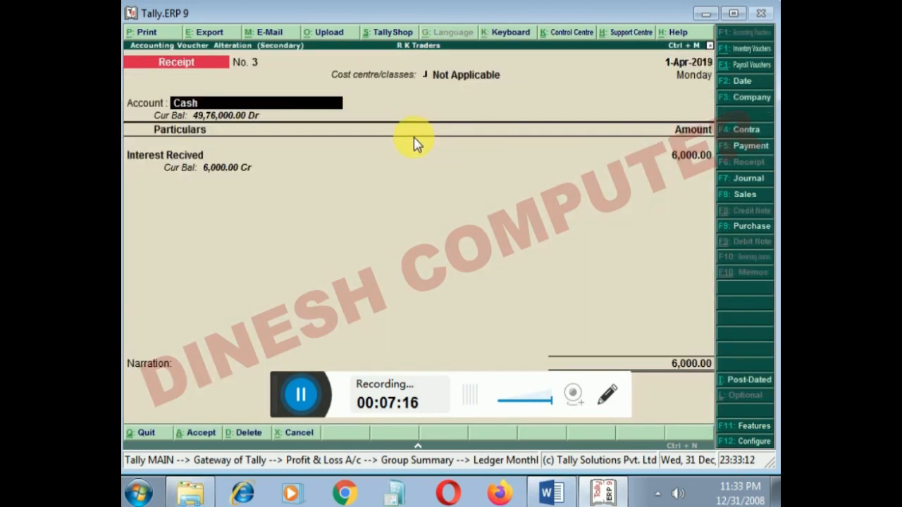
key("Return")
key("Return")
type("4000")
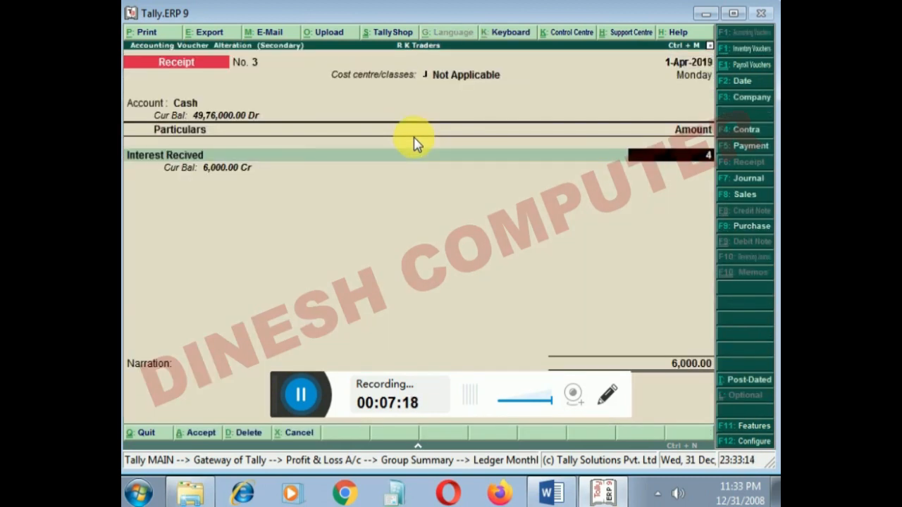
key("Return")
key("Return")
key("Return")
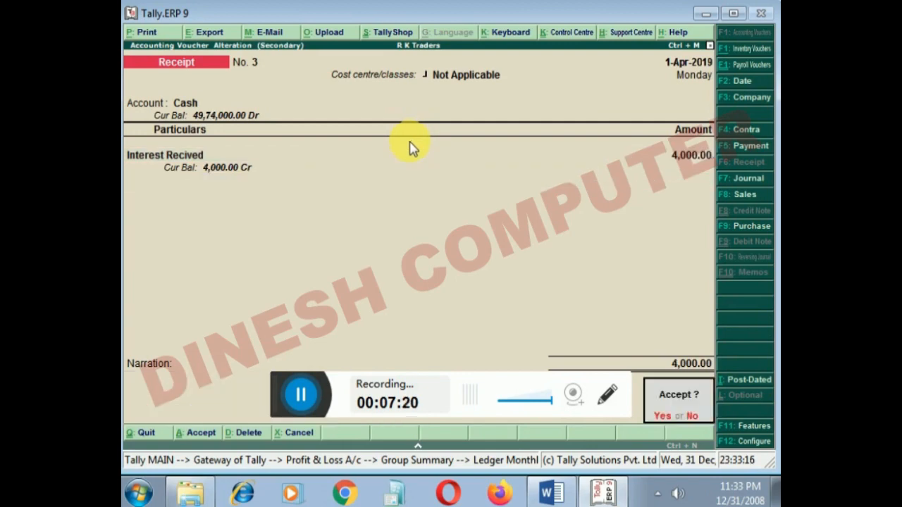
key("Return")
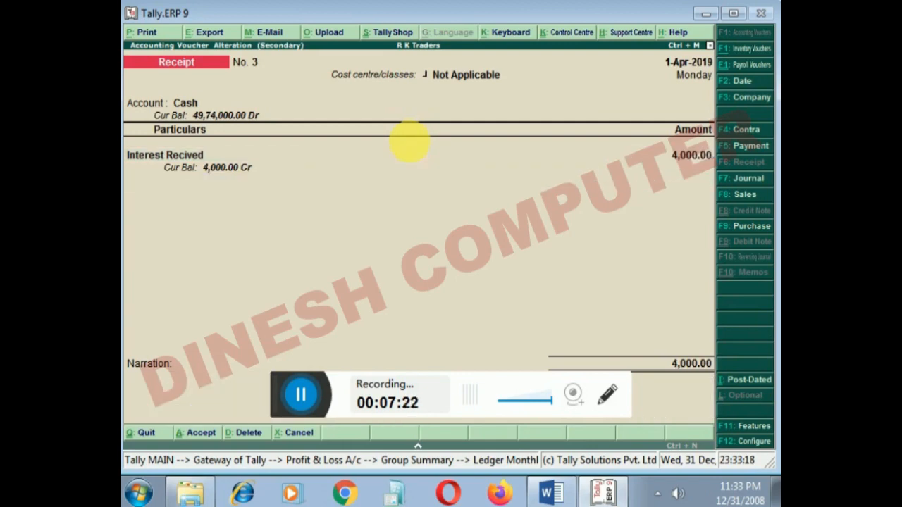
- Return to the Profit & Loss A/c to examine the updated result and switch to the Word document
key("Escape")
key("Escape")
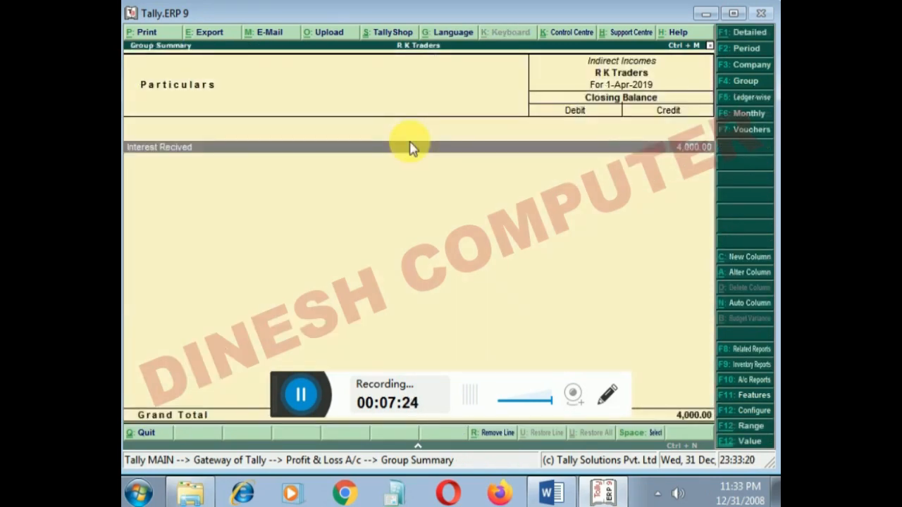
key("Escape")
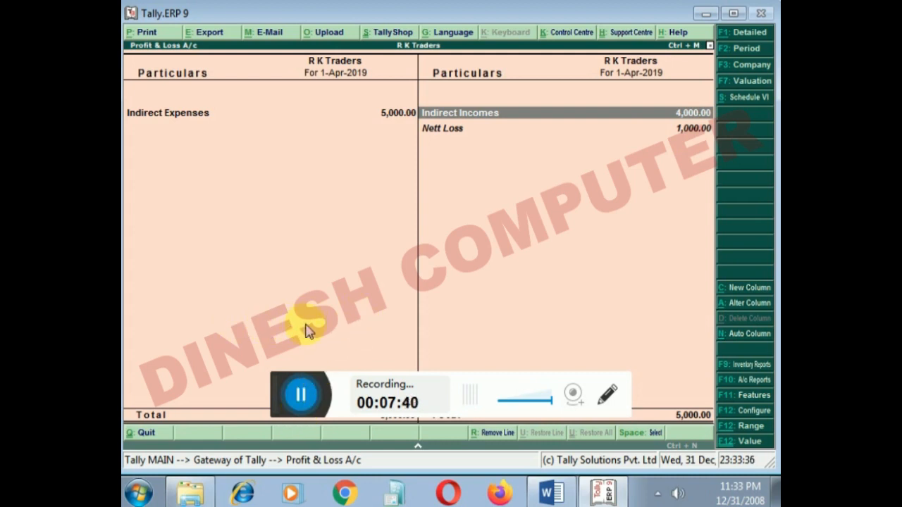
left_click(556, 497)
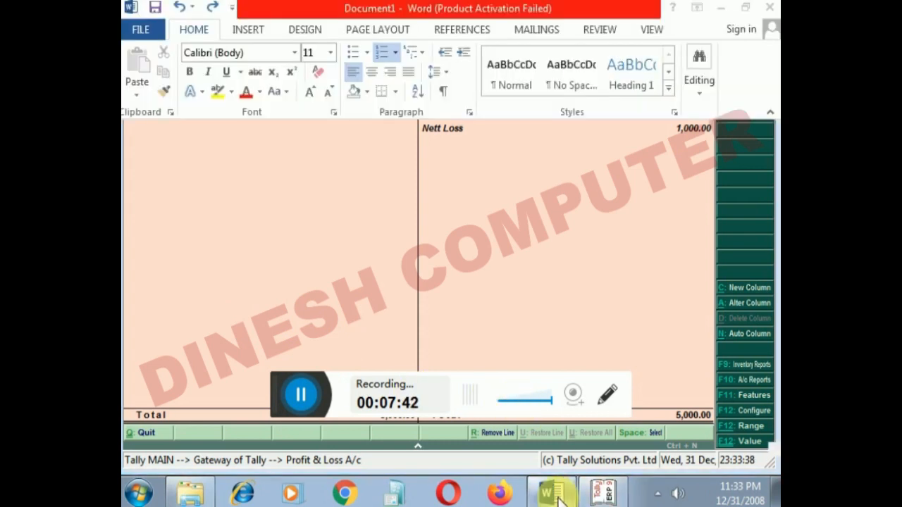
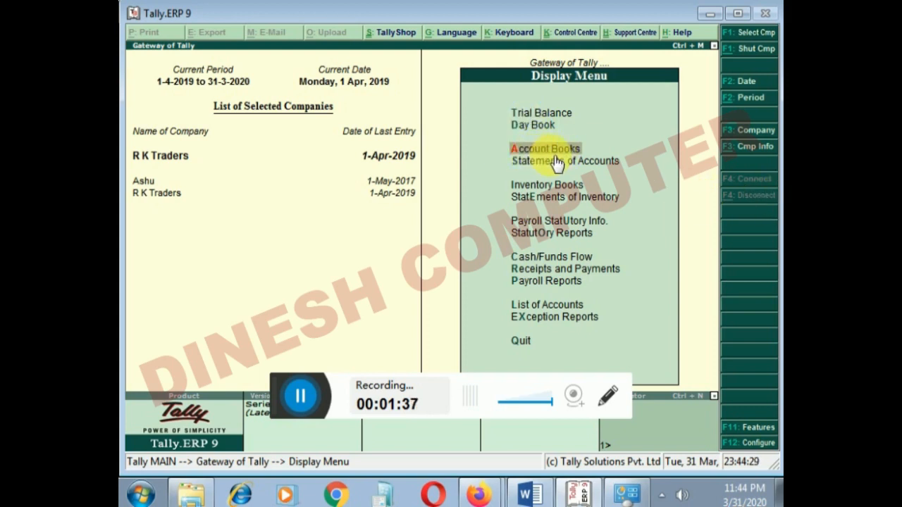
- Restart from the Gateway of Tally and open the Cash/Bank Book(s) summary under Account Books
key("Escape")
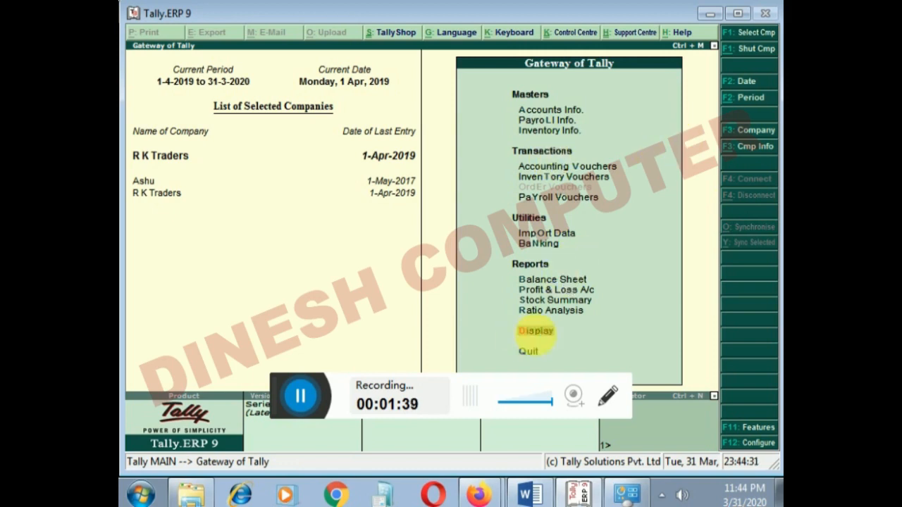
left_click(533, 336)
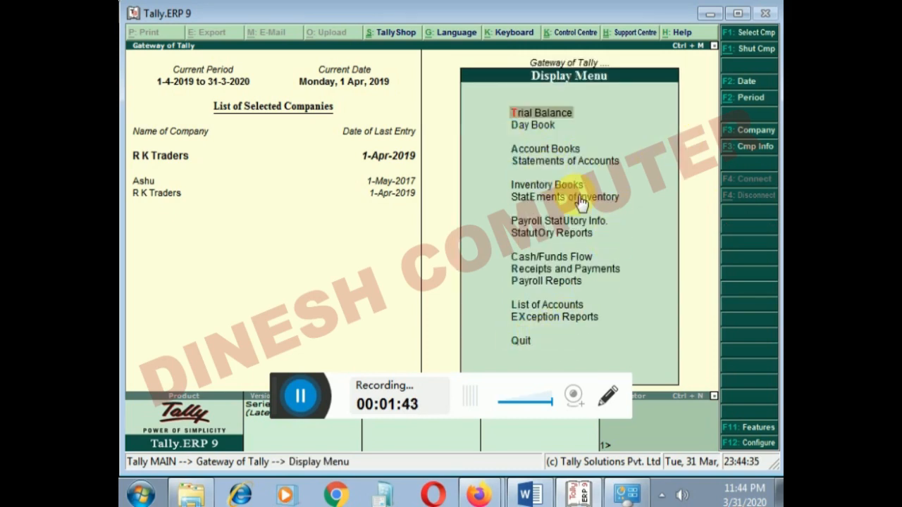
key("Down")
key("Down")
key("Return")
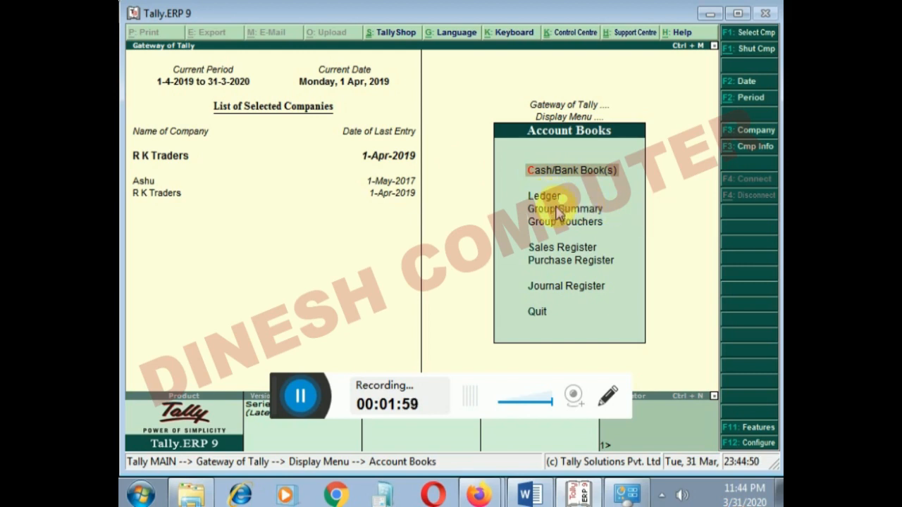
key("Return")
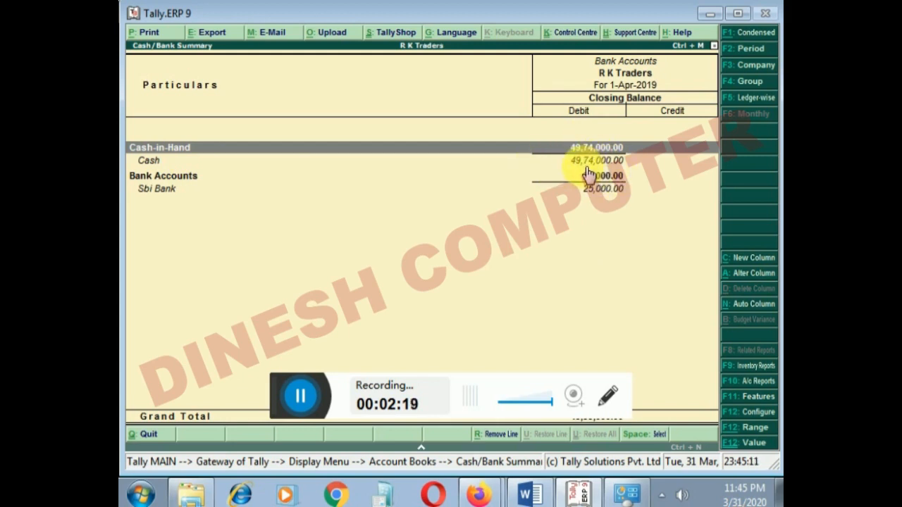
- Drill down from Cash-in-Hand to the Cash ledger's April vouchers, and return to the Cash/Bank Summary
key("Return")
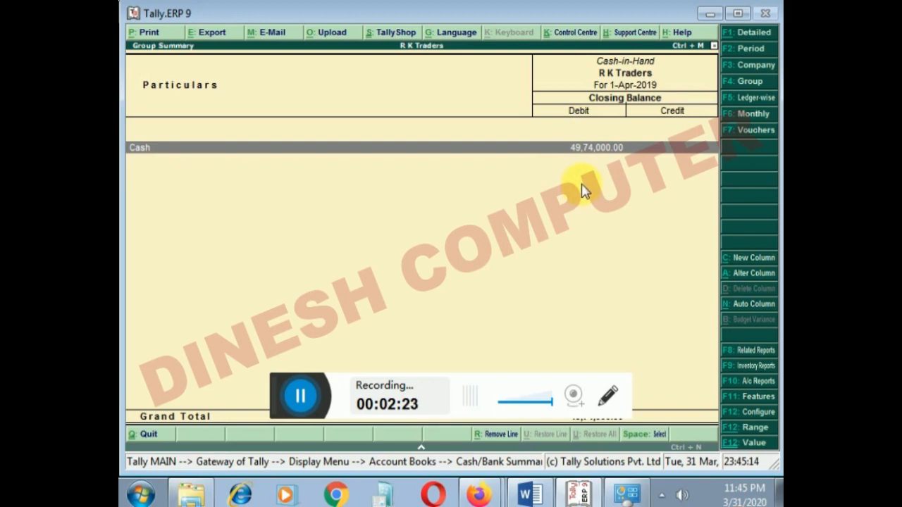
key("Return")
key("Return")
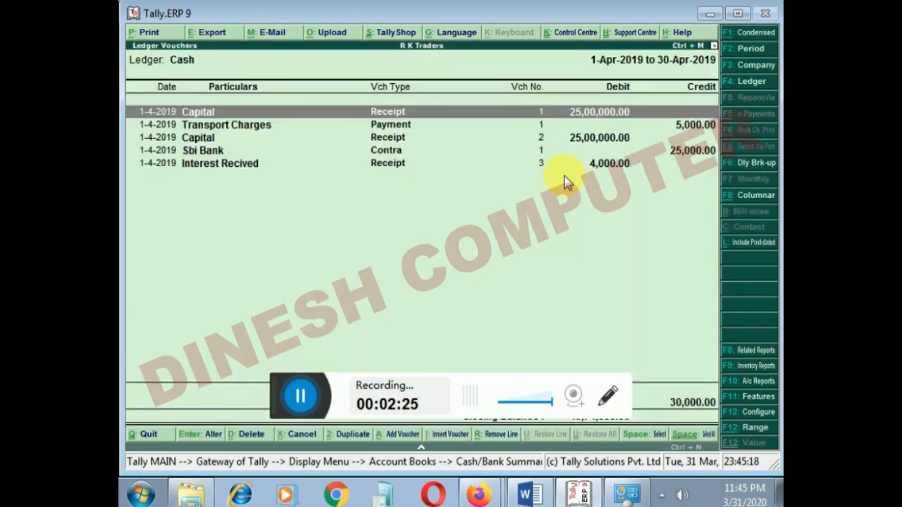
key("Escape")
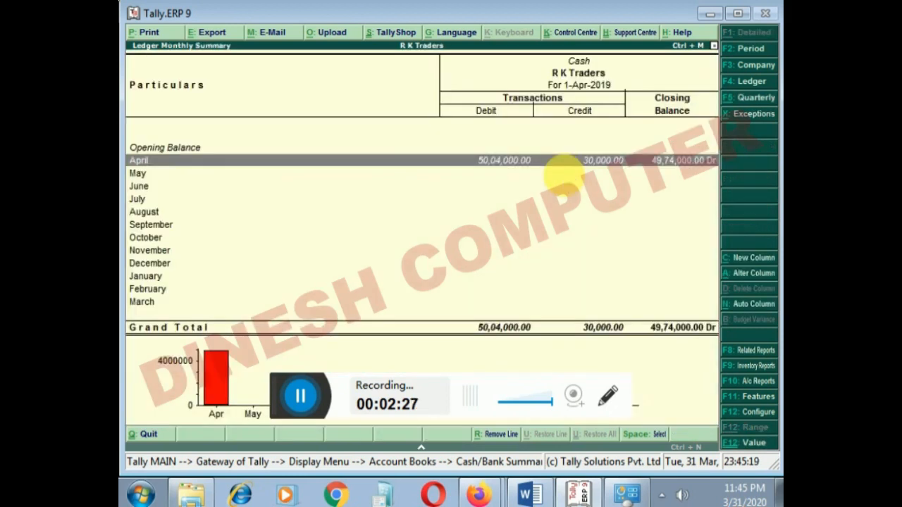
key("Escape")
key("Escape")
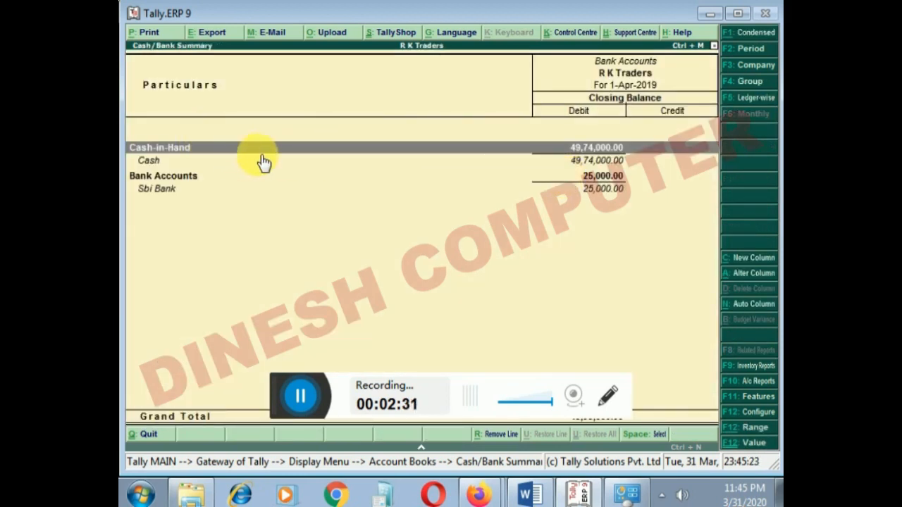
- Reopen the Cash ledger's April vouchers to examine the debit and credit entries, and go back to the Cash/Bank Summary
key("Return")
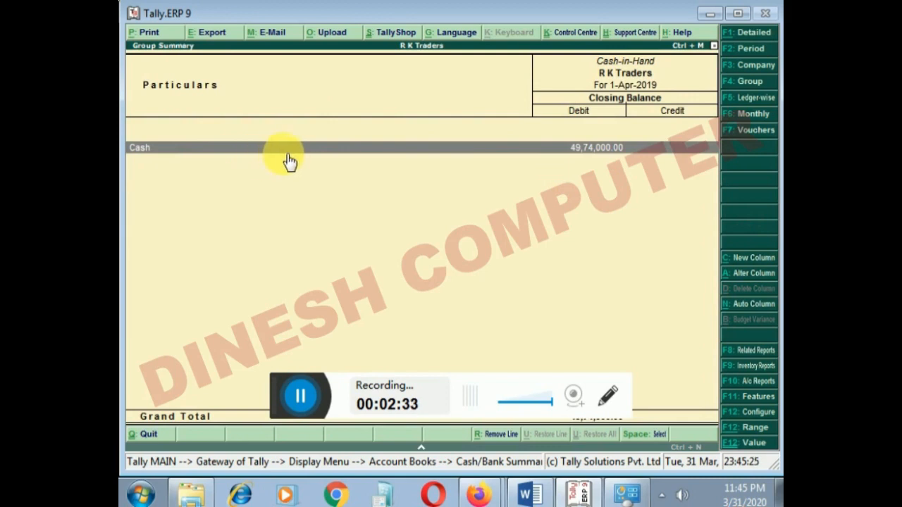
key("Return")
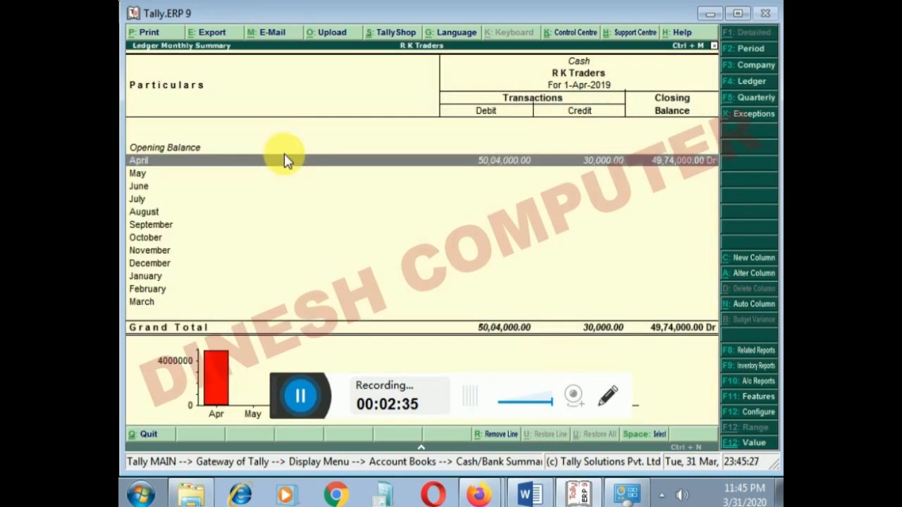
key("Return")
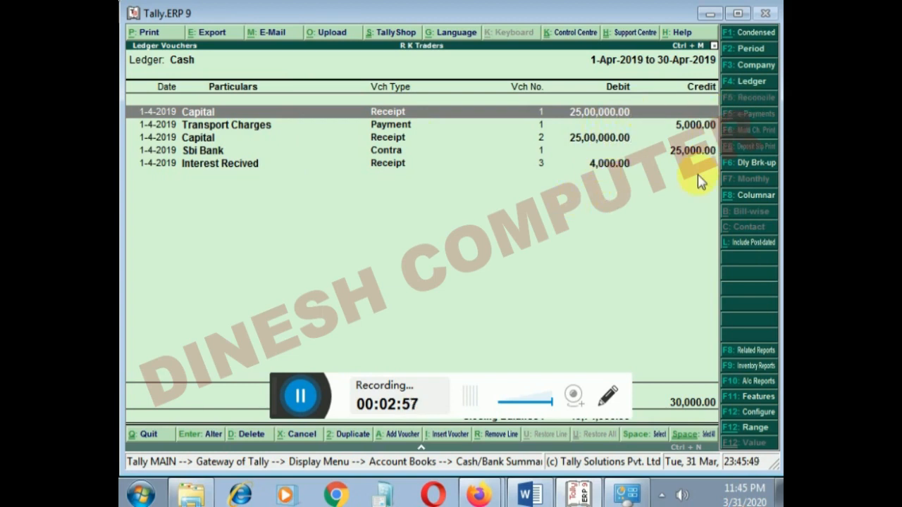
key("Escape")
key("Escape")
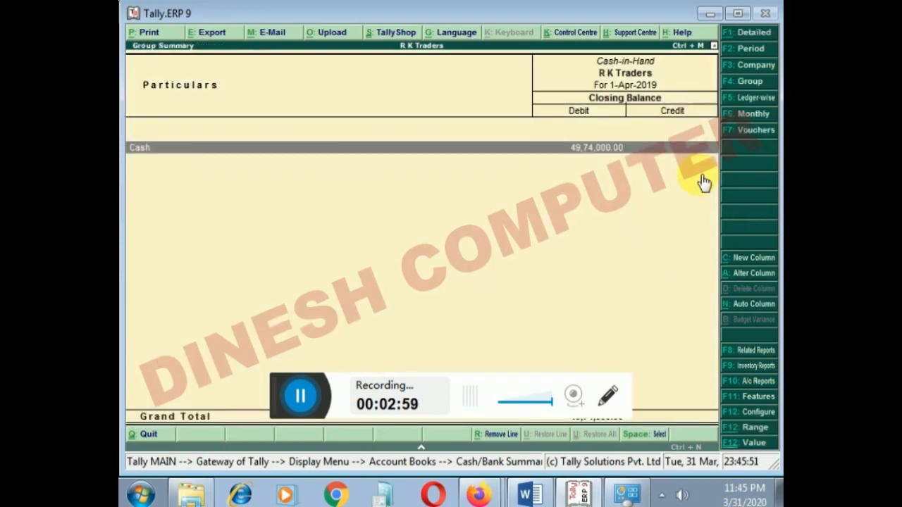
key("Escape")
- Drill down from Bank Accounts through the Sbi Bank monthly summary to examine its April vouchers
key("Down")
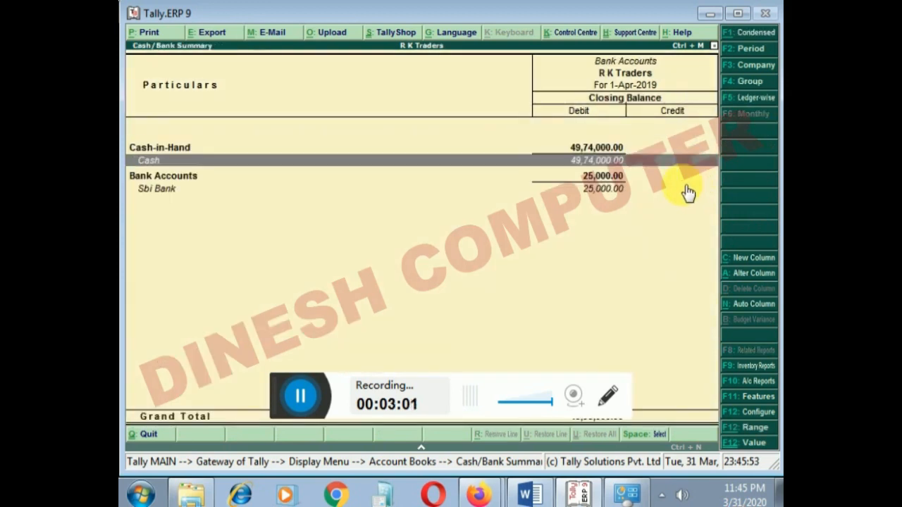
key("Down")
key("Return")
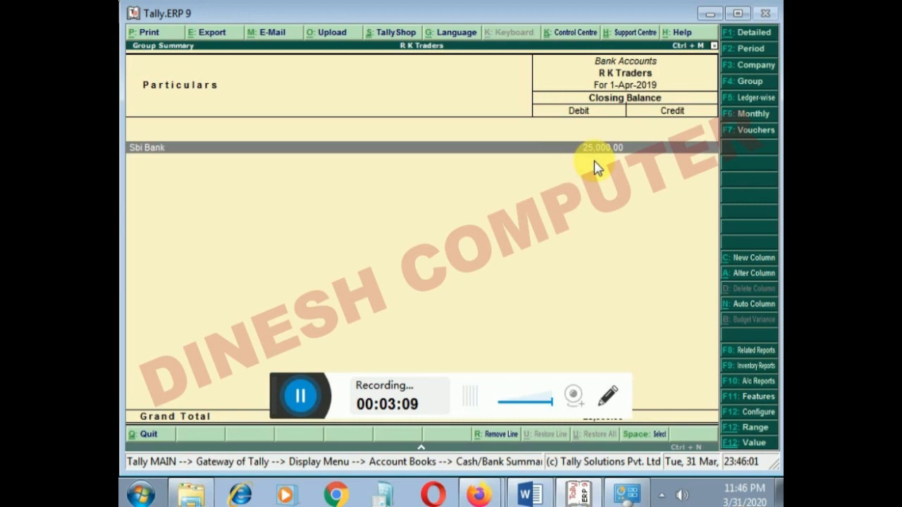
key("Return")
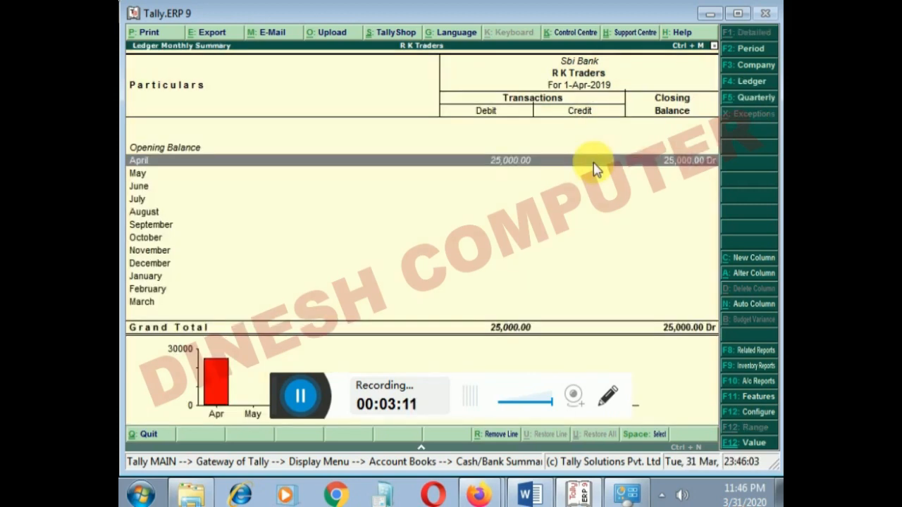
key("Return")
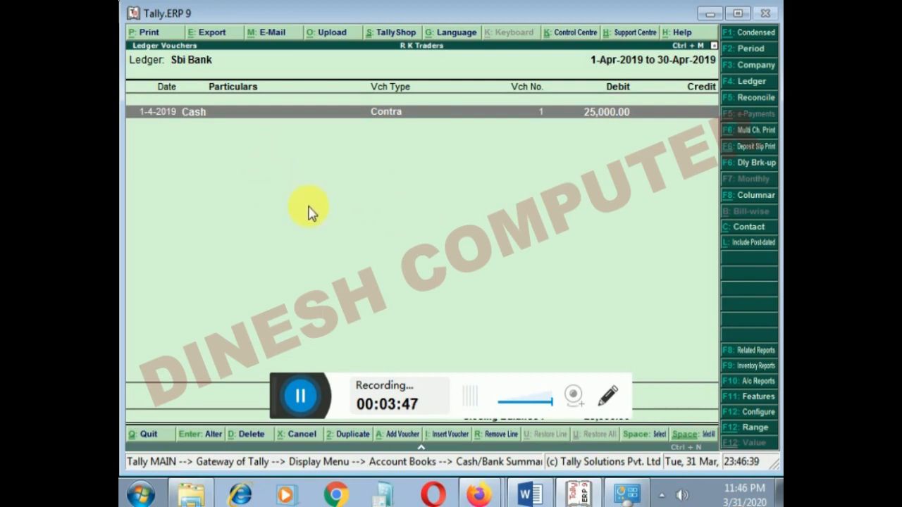
- Switch to the Word document and briefly highlight the All ledgers item in the Unit-3 outline
left_click(529, 494)
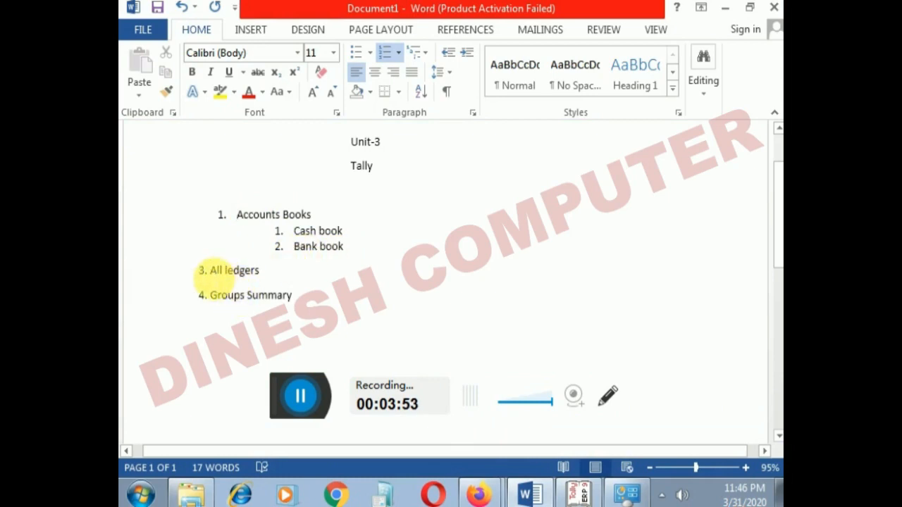
left_click_drag(206, 271, 262, 275)
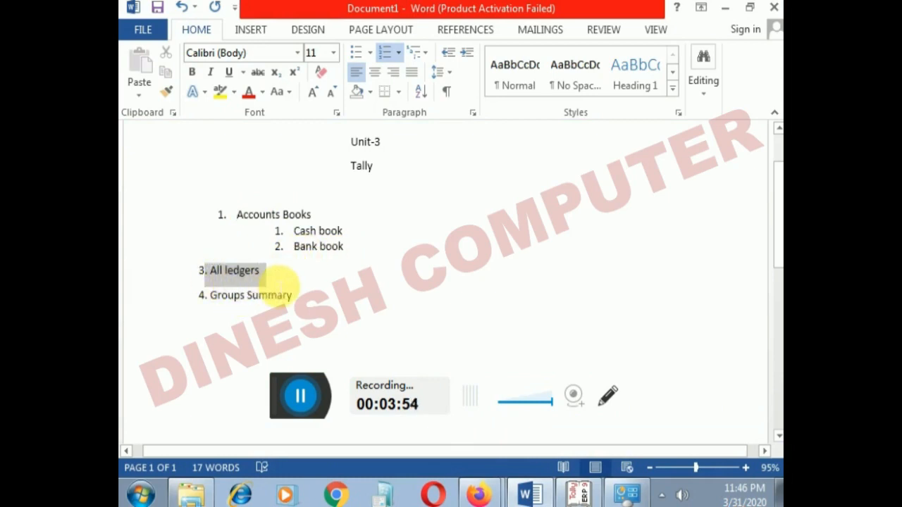
left_click(346, 284)
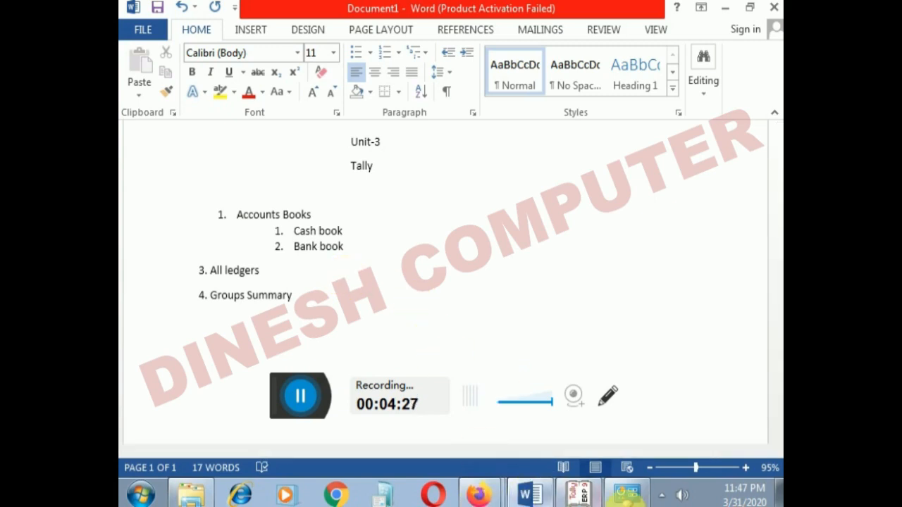
- Switch back to Tally and leave the Sbi Bank vouchers, returning to the Gateway of Tally
left_click(585, 499)
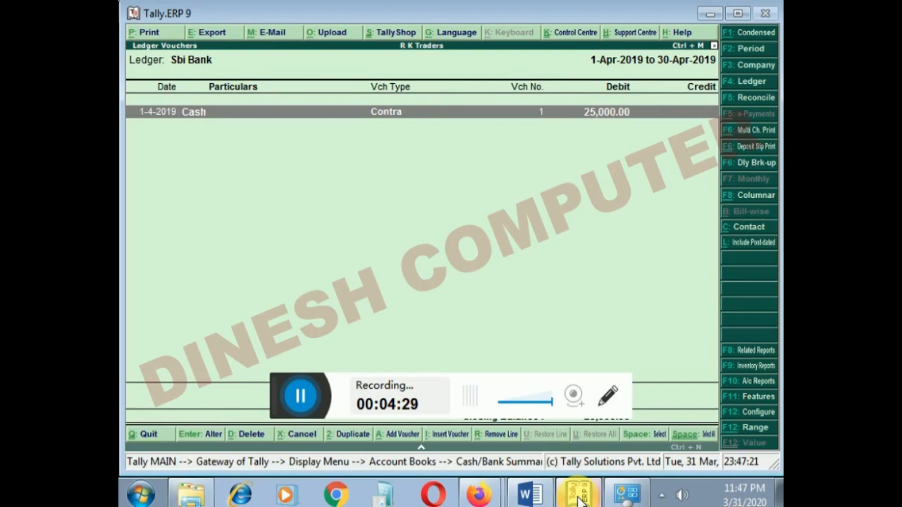
key("Escape")
key("Escape")
key("Escape")
key("Escape")
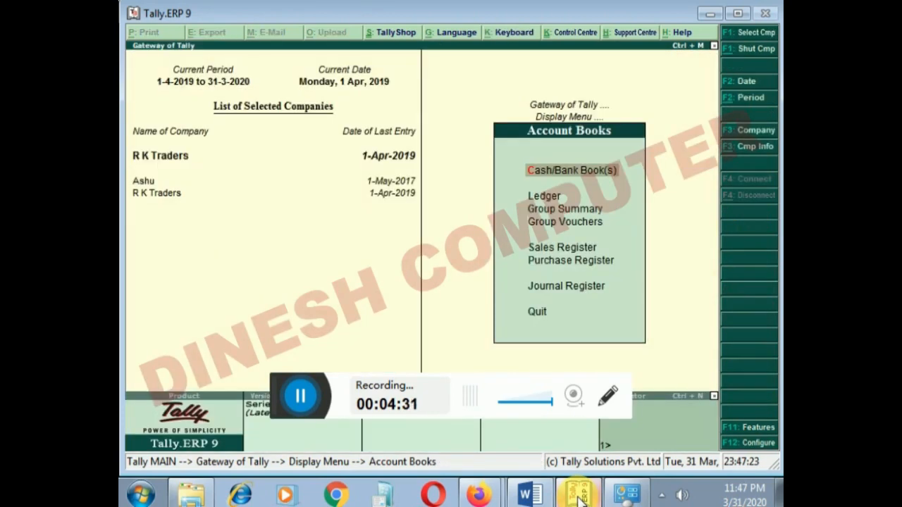
key("Down")
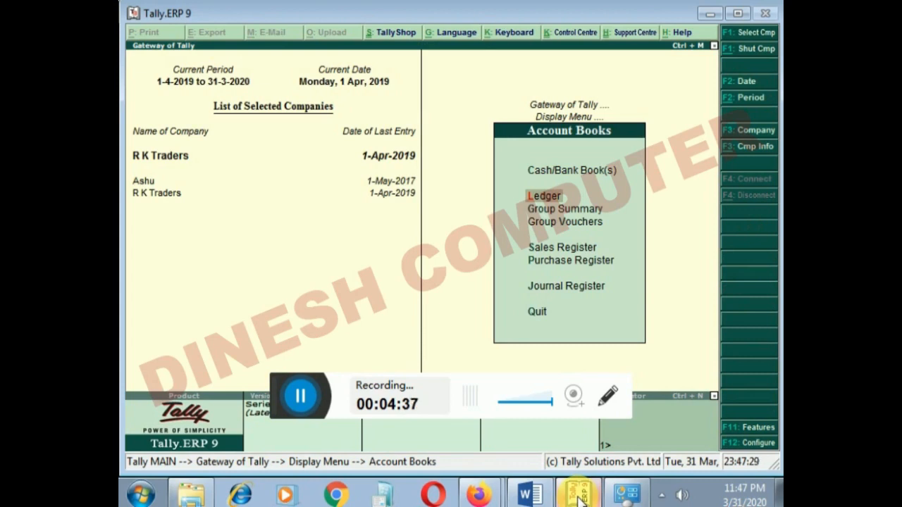
key("Escape")
key("Escape")
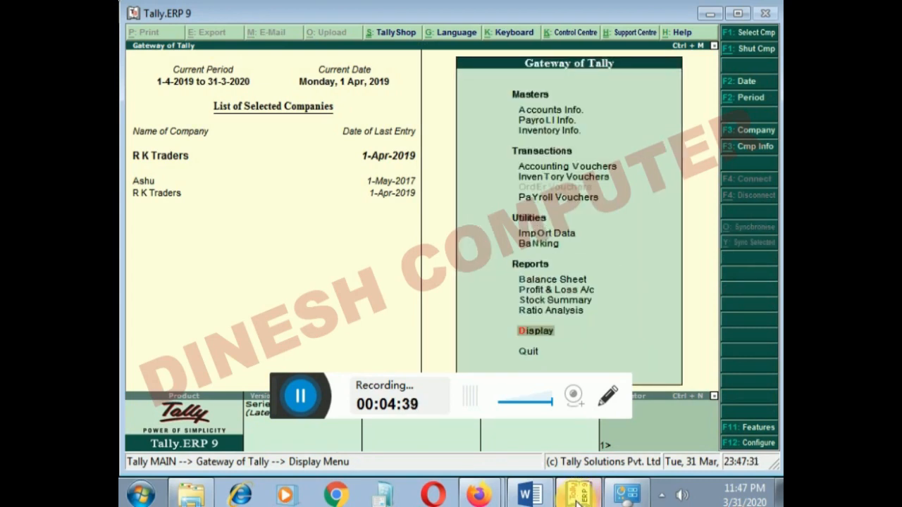
- Open the Ledger report selection under Account Books to examine the list of ledgers, and return to the Gateway of Tally
key("Return")
key("Down")
key("Down")
key("Return")
key("Down")
key("Down")
key("Up")
key("Return")
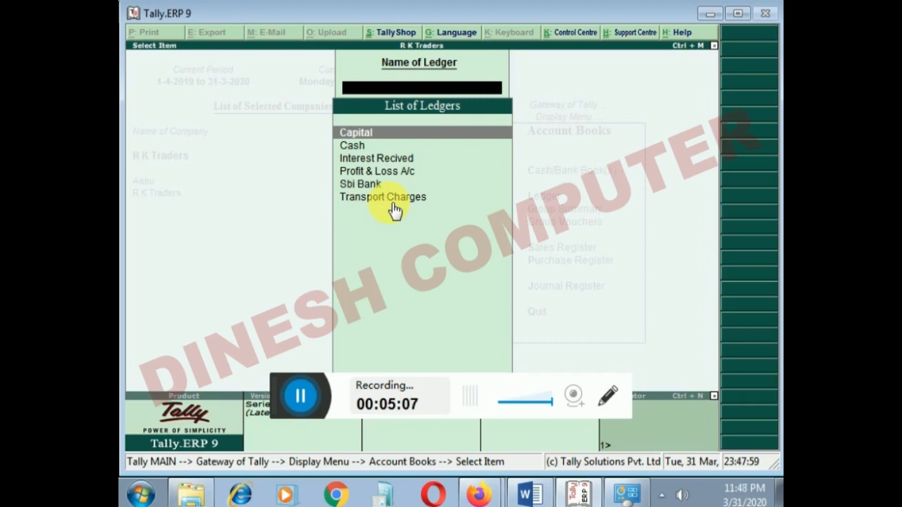
key("Escape")
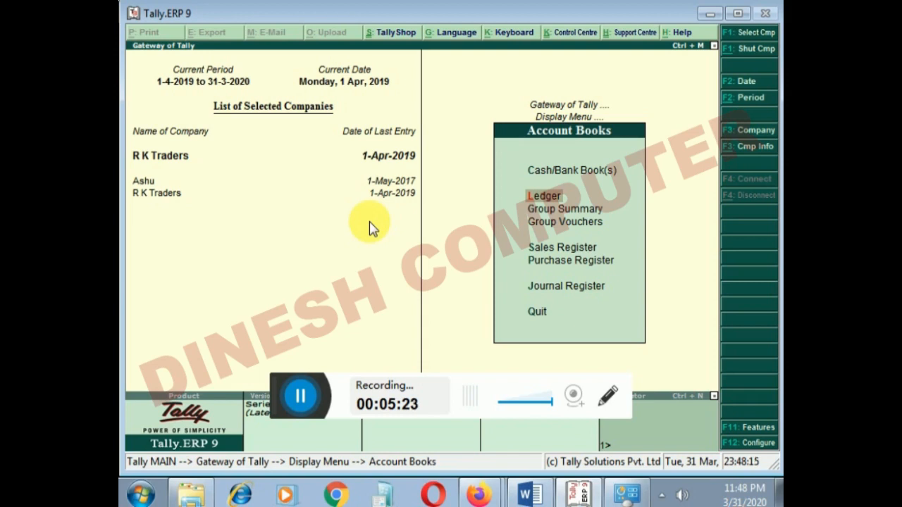
key("Escape")
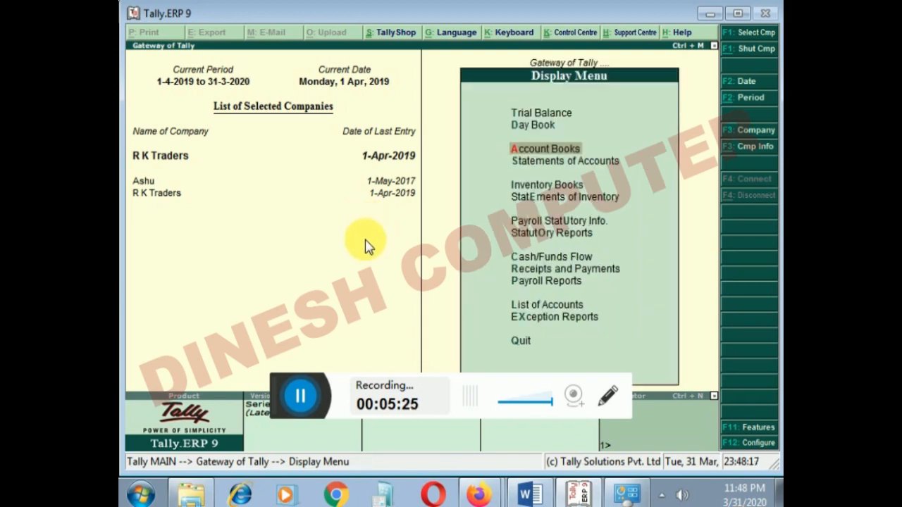
key("Escape")
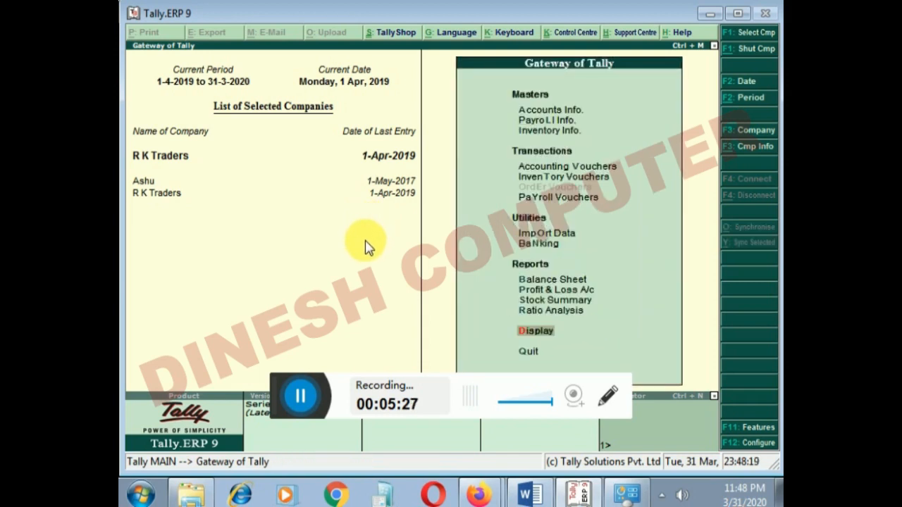
key("Up")
key("Up")
key("Up")
key("Up")
key("Up")
key("Up")
key("Up")
key("Up")
key("Up")
key("Up")
key("Up")
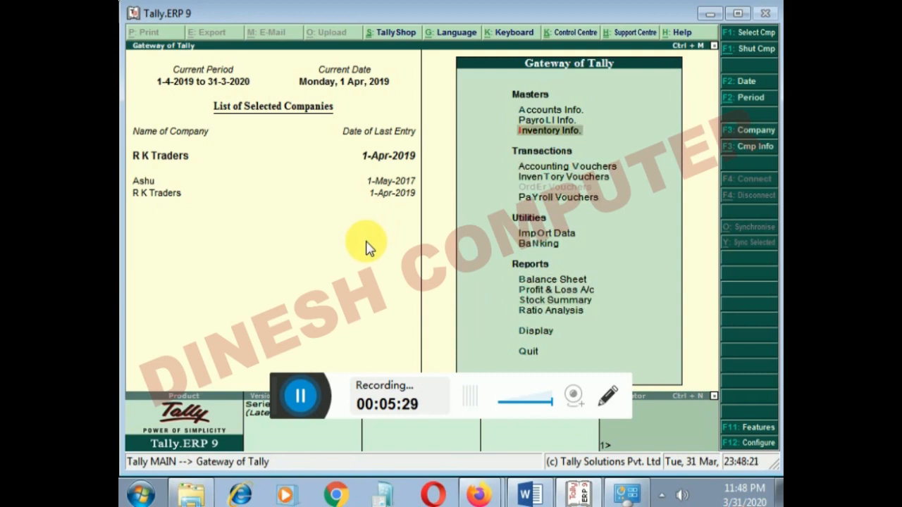
key("Up")
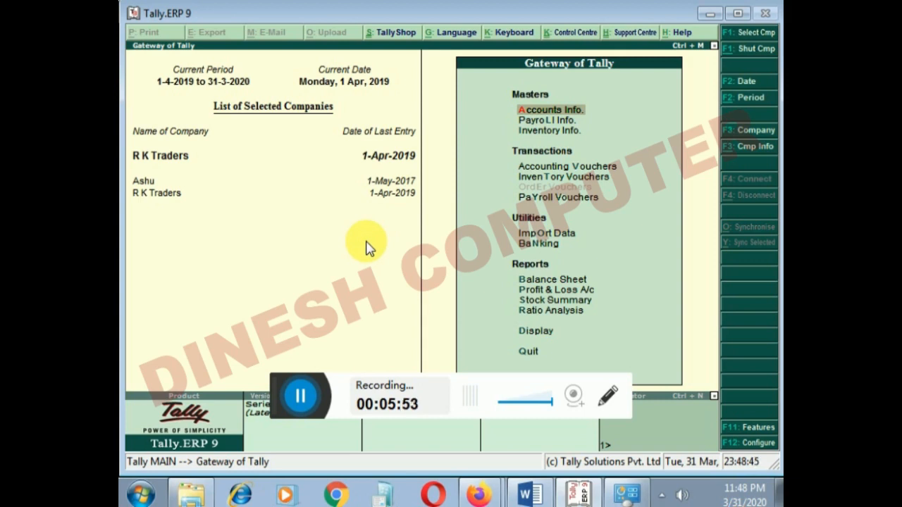
key("Down")
key("Down")
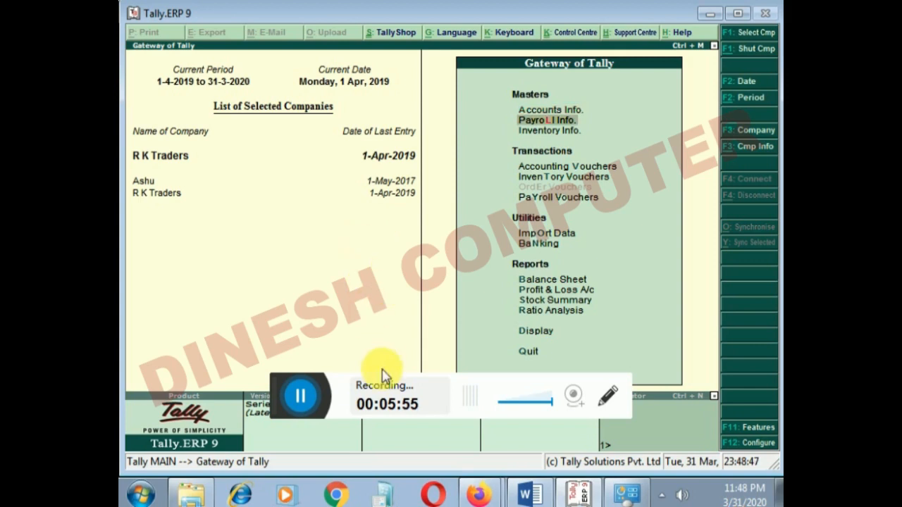
key("Down")
key("Down")
key("Down")
key("Down")
key("Down")
key("Down")
key("Down")
key("Down")
key("Down")
key("Down")
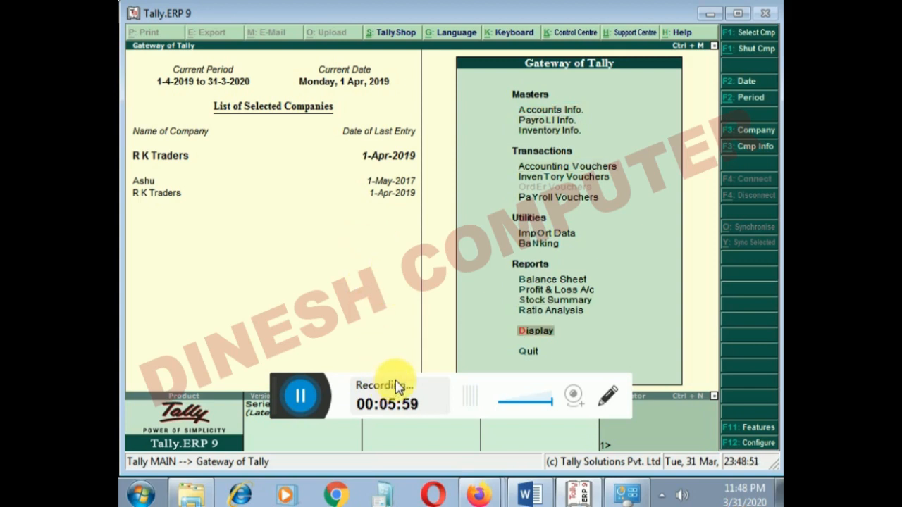
key("Return")
key("Down")
key("Down")
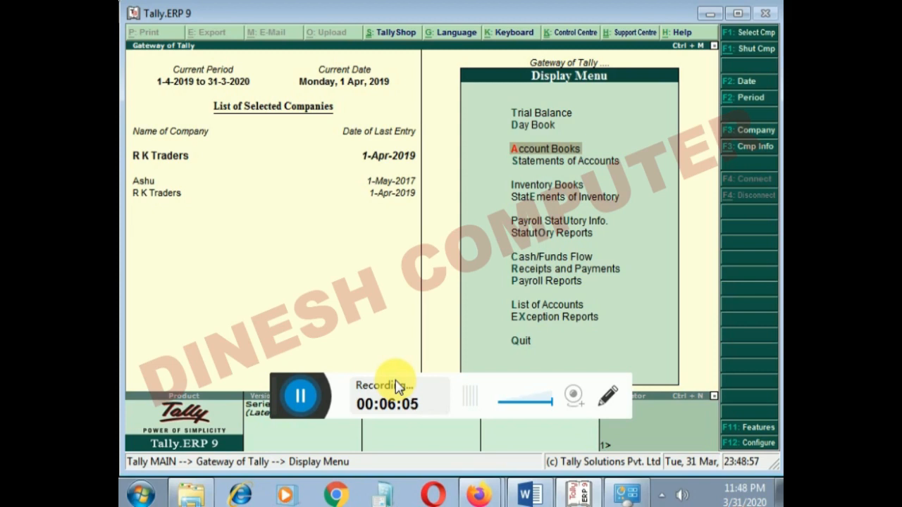
key("Escape")
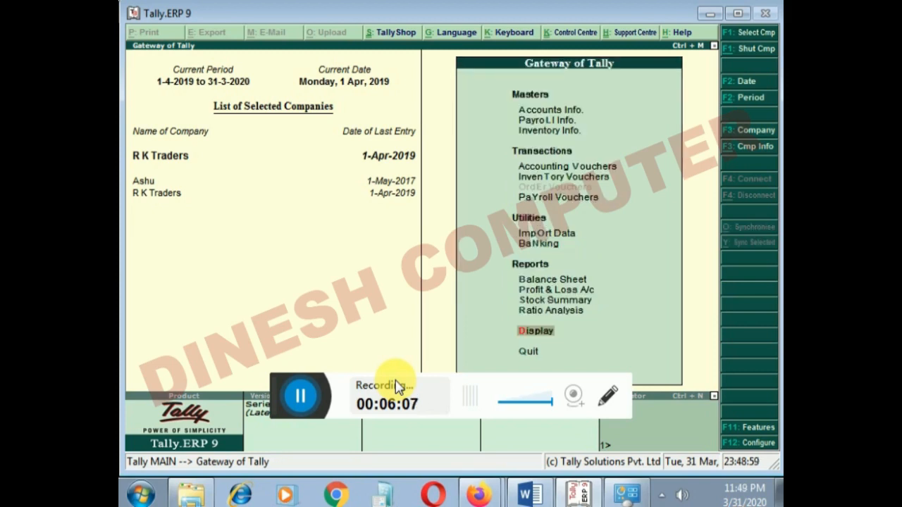
- Open the Group Summary selection under Account Books in the Display Menu, showing the List of Groups
key("Return")
key("Down")
key("Down")
key("Down")
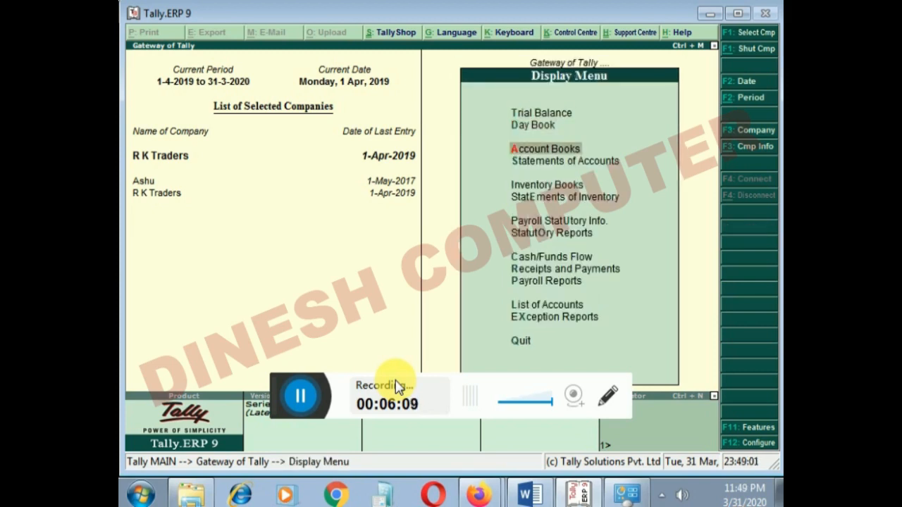
key("Up")
key("Return")
key("Down")
key("Down")
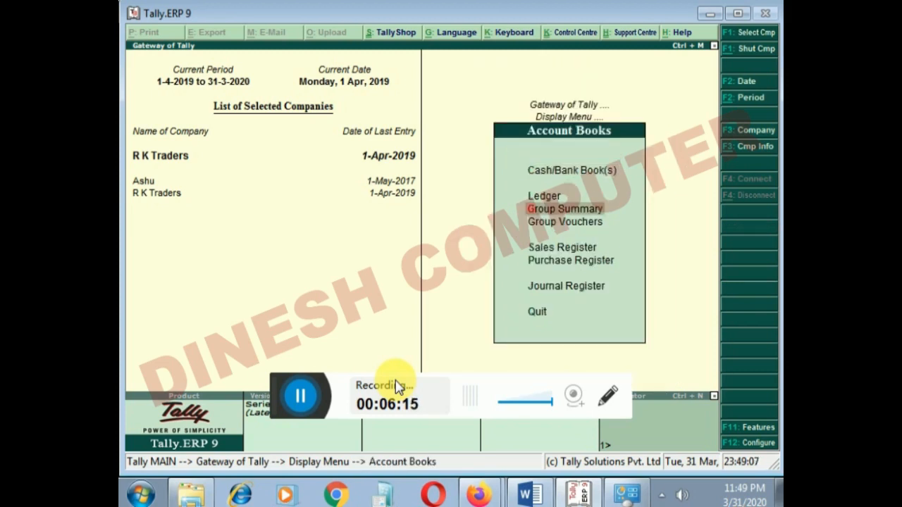
key("Return")
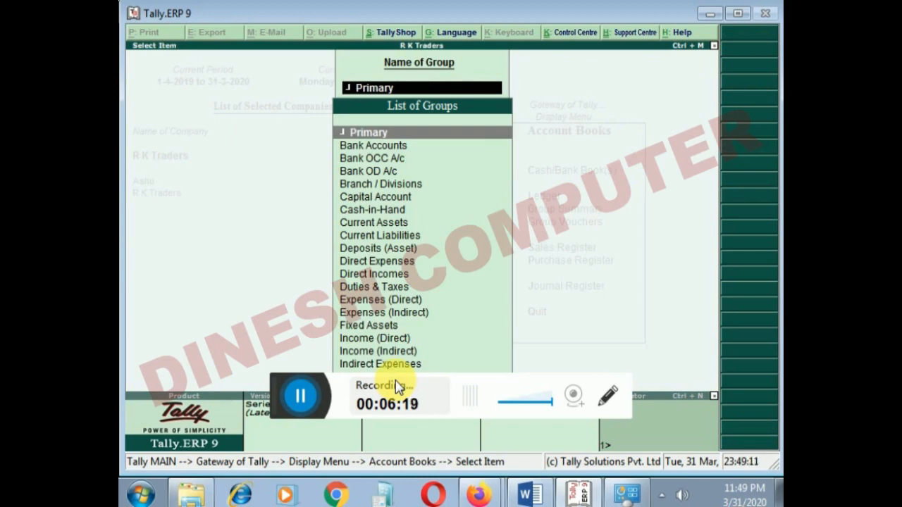
- Drill down from the Bank Accounts group summary to Sbi Bank's April vouchers, and return to the List of Groups
key("Down")
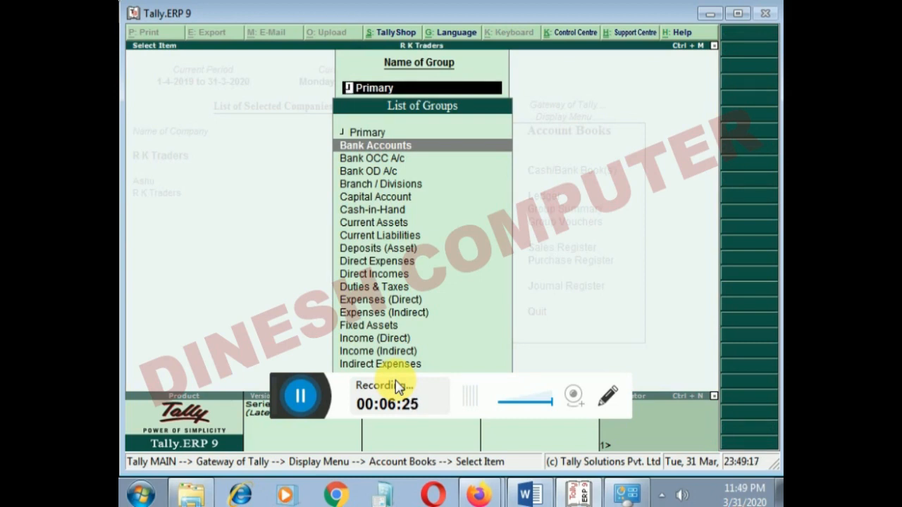
key("Return")
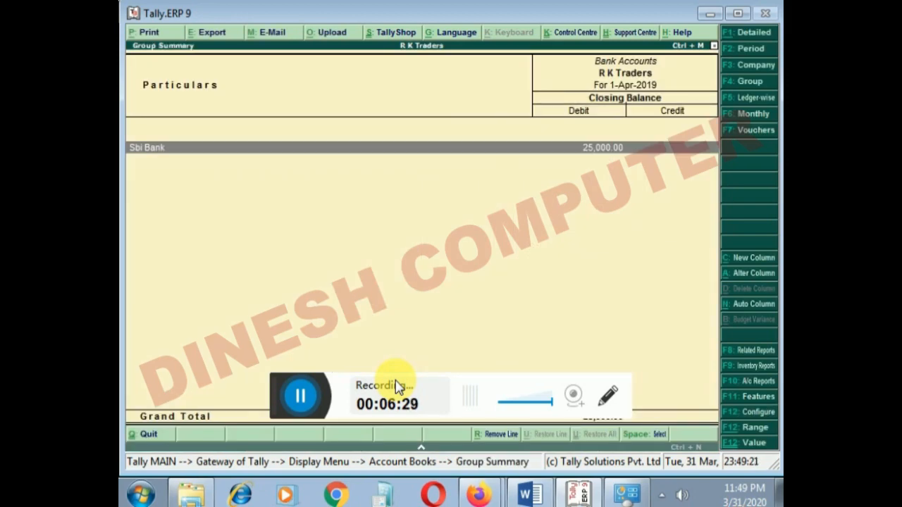
key("Return")
key("Return")
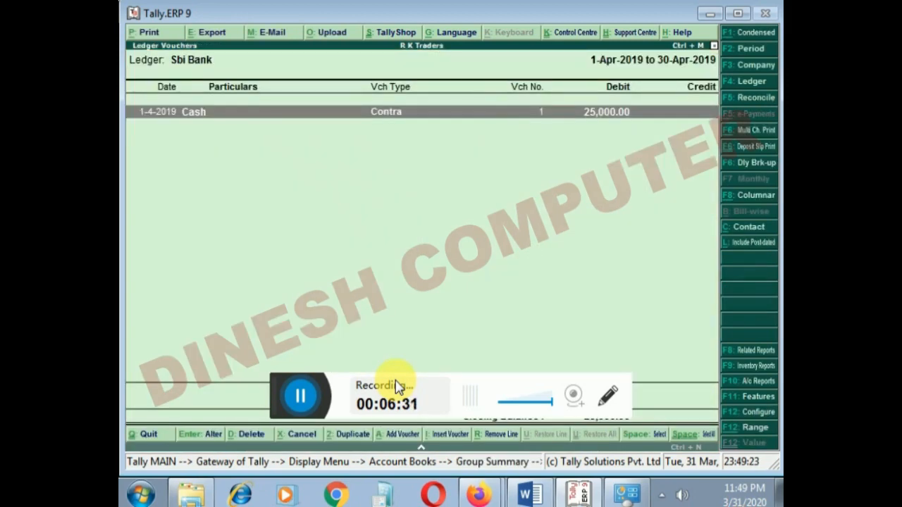
key("Escape")
key("Escape")
key("Escape")
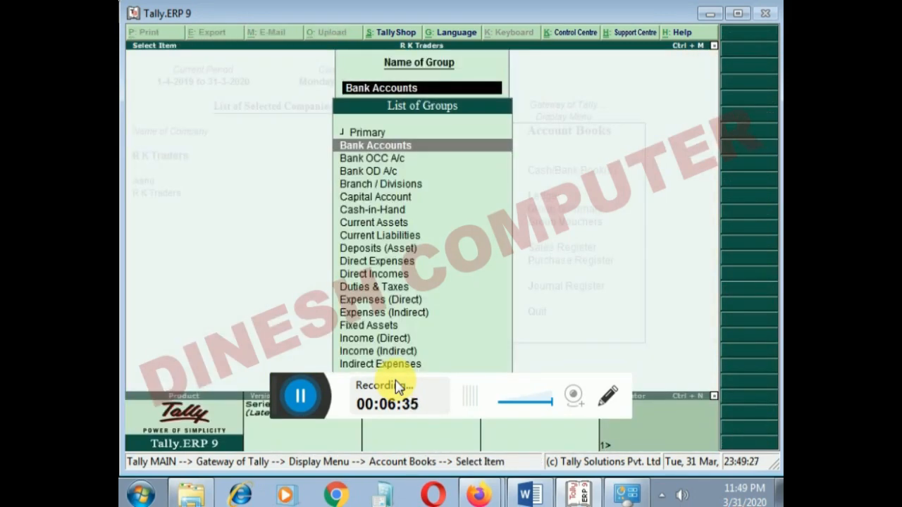
- View the group summary of Deposits (Asset) and return to the List of Groups
key("Down")
key("Down")
key("Down")
key("Down")
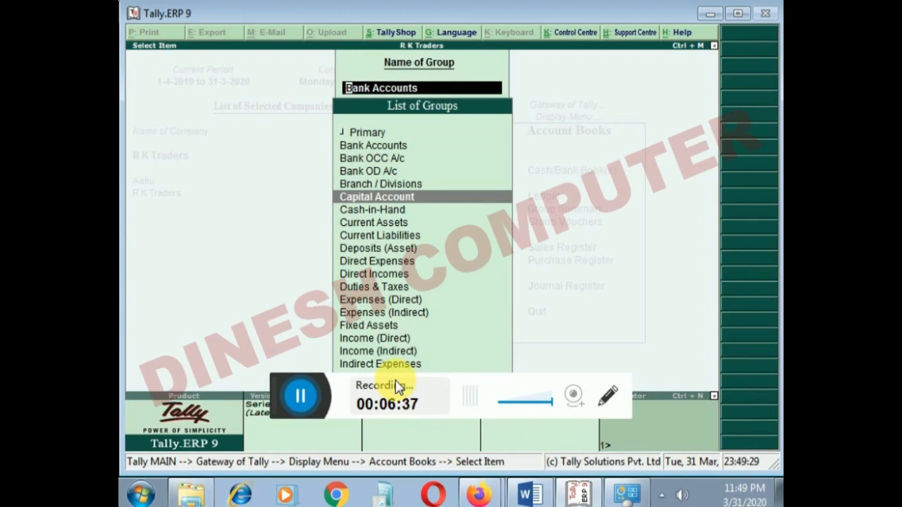
key("Down")
key("Down")
key("Down")
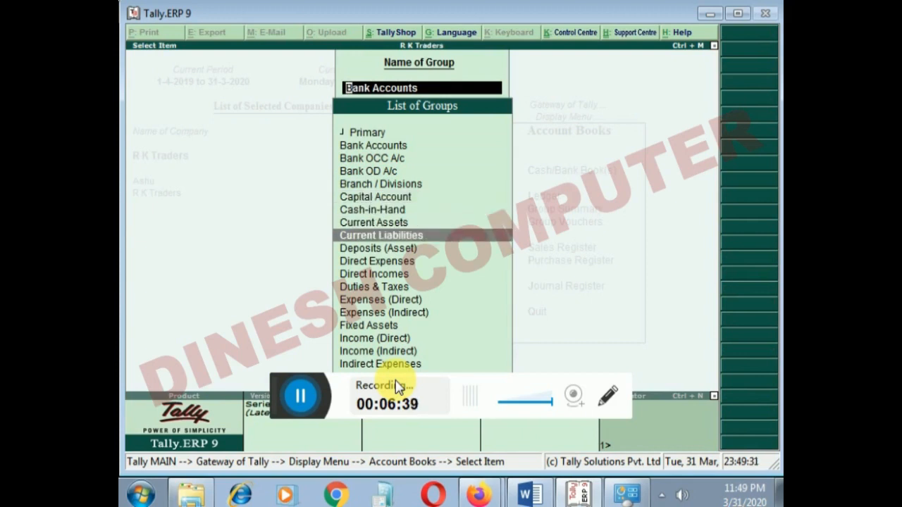
key("Down")
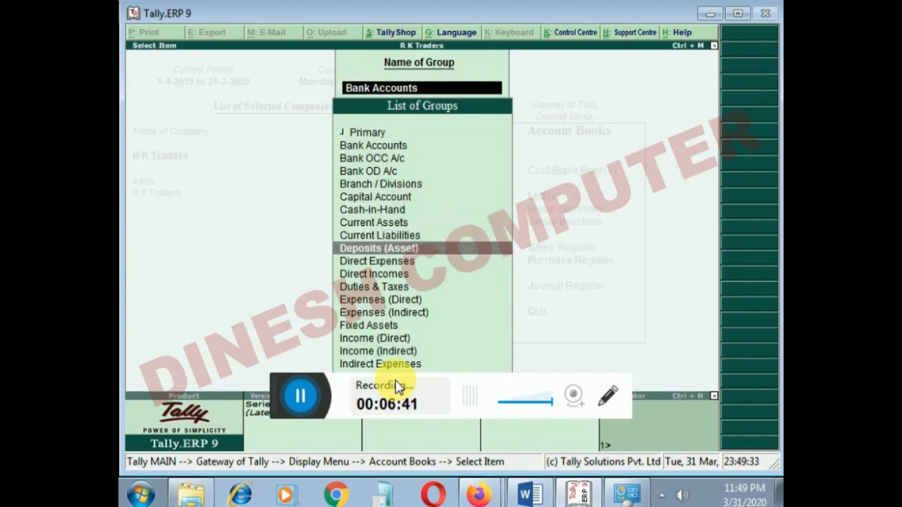
key("Return")
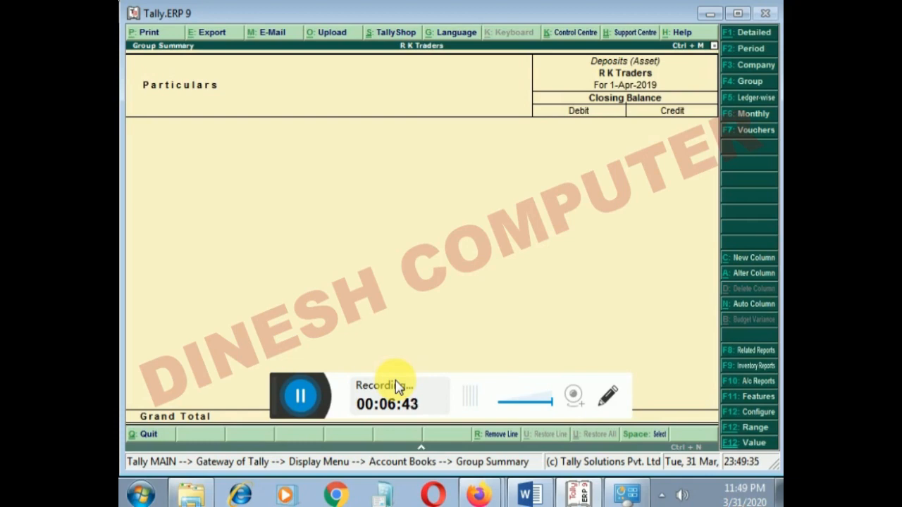
key("Escape")
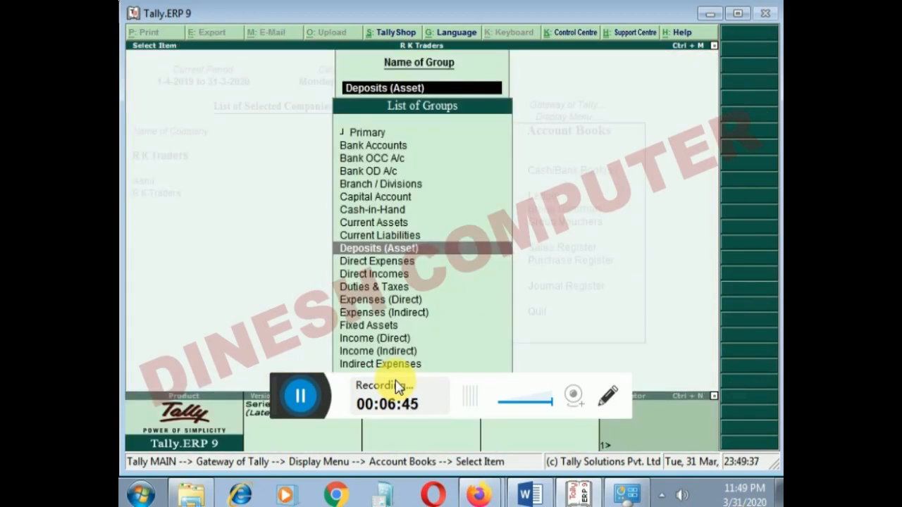
- View the group summary of Current Assets and return to the List of Groups
key("Up")
key("Up")
key("Return")
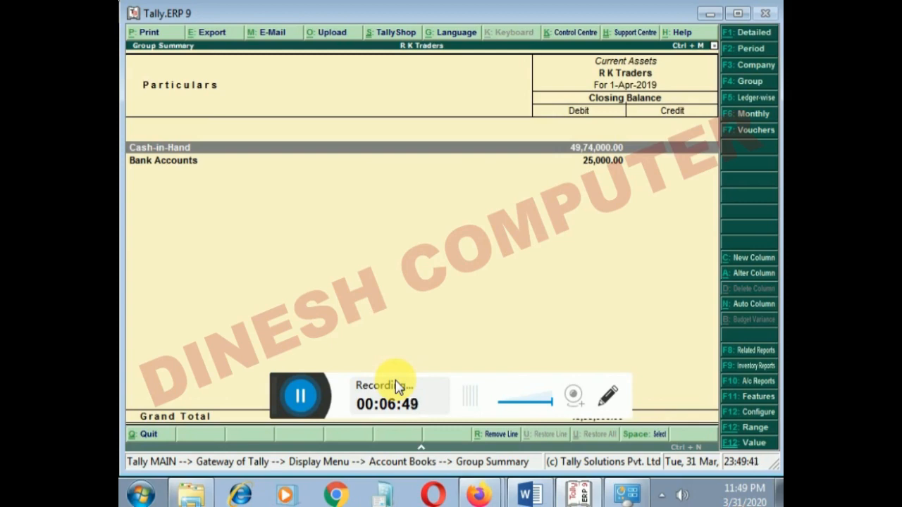
key("Escape")
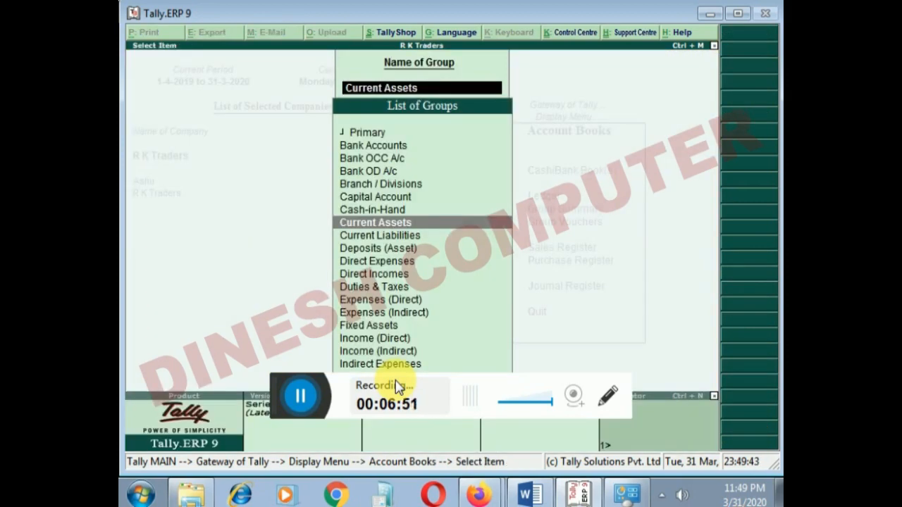
- View the group summary of Capital Account and return to the List of Groups
key("Up")
key("Up")
key("Return")
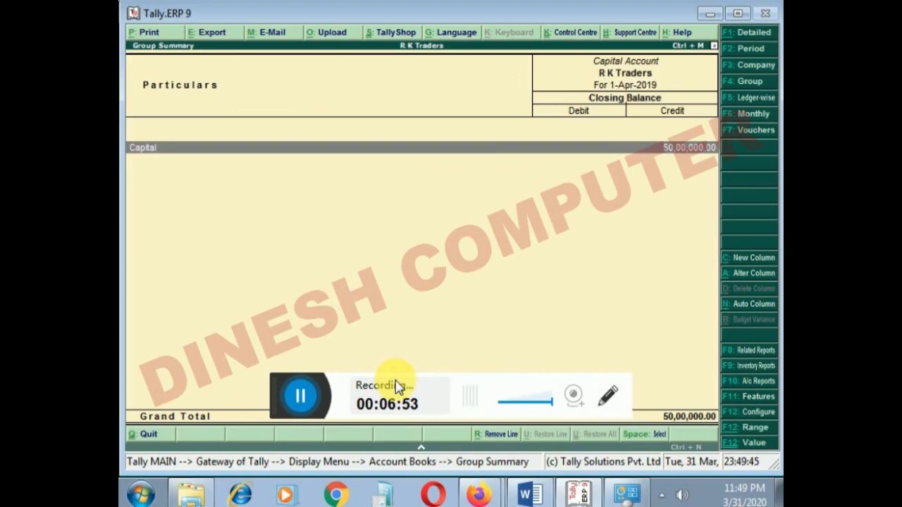
key("Escape")
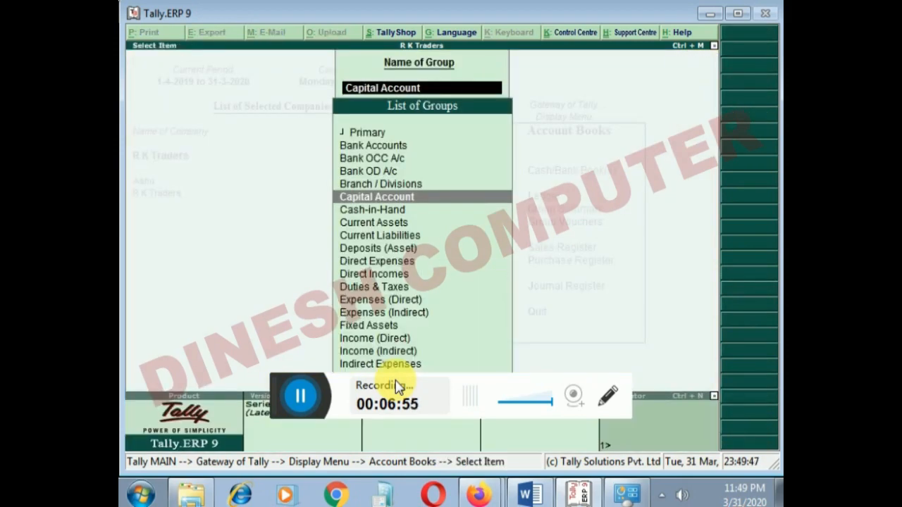
- Drill down from the Cash-in-Hand group summary through the Cash monthly summary to examine its April vouchers
key("Down")
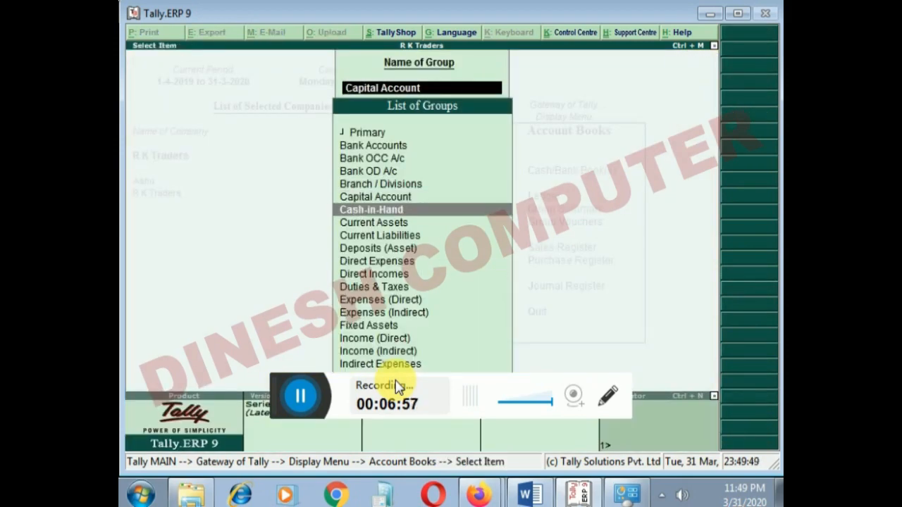
key("Return")
key("Return")
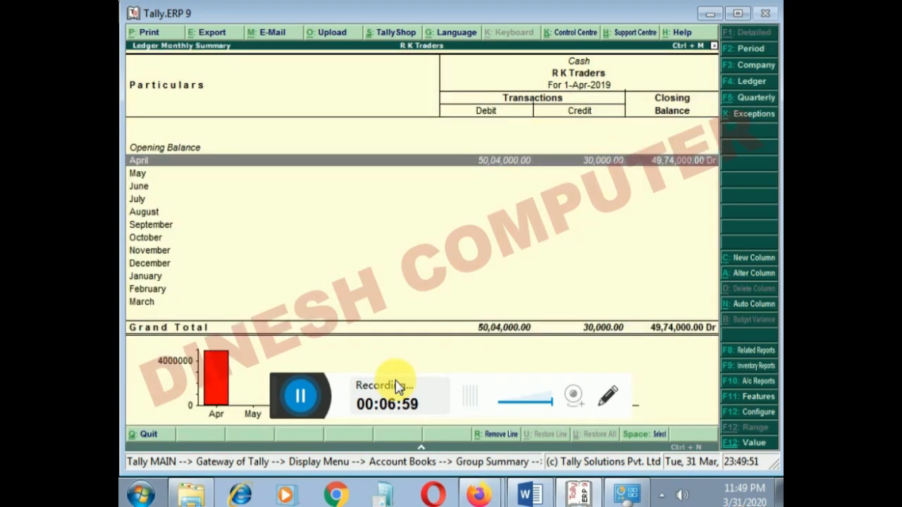
key("Return")
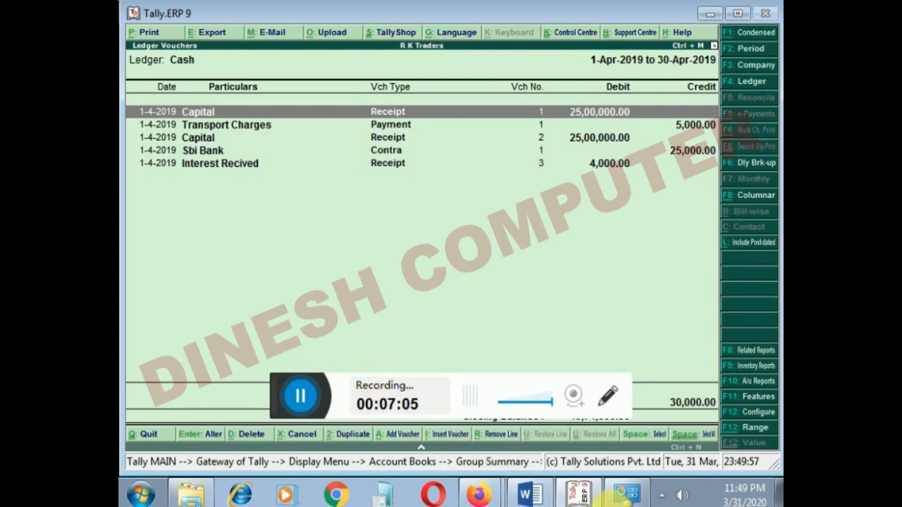
- Switch to the Word document to review the report topics listed in the Unit-3 Tally outline
left_click(530, 495)
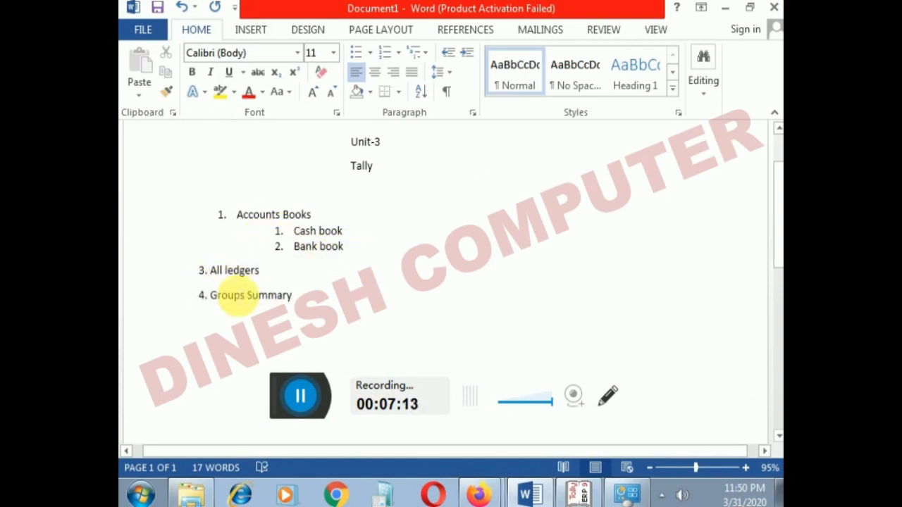
left_click(299, 397)
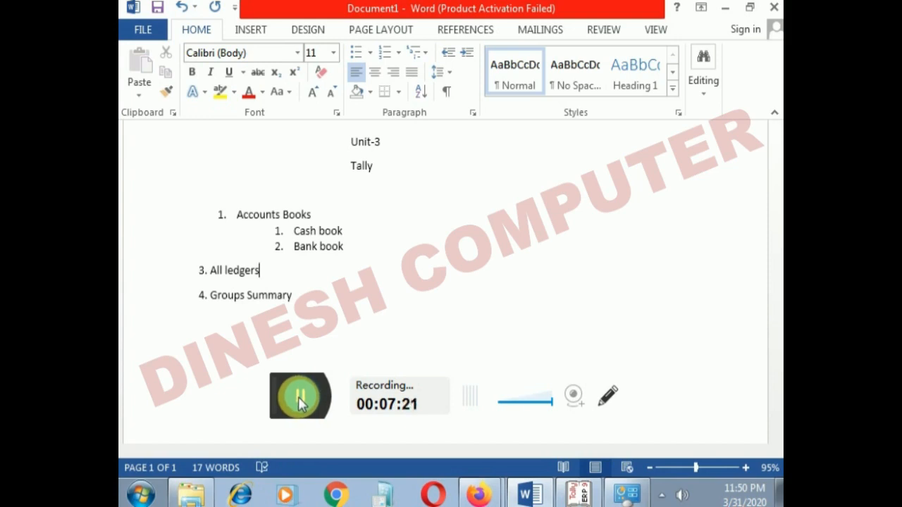
left_click(301, 394)
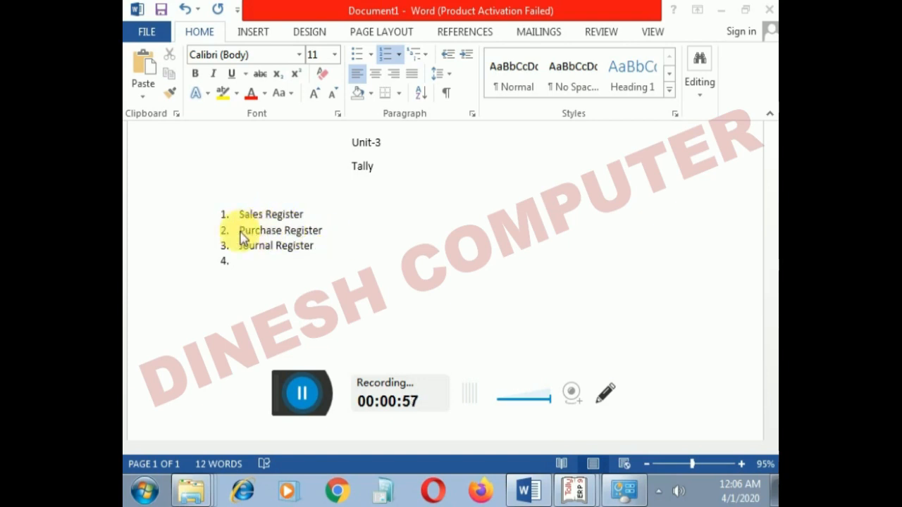
- Switch back to Tally and leave the Cash ledger vouchers, returning to the Gateway of Tally
left_click(574, 489)
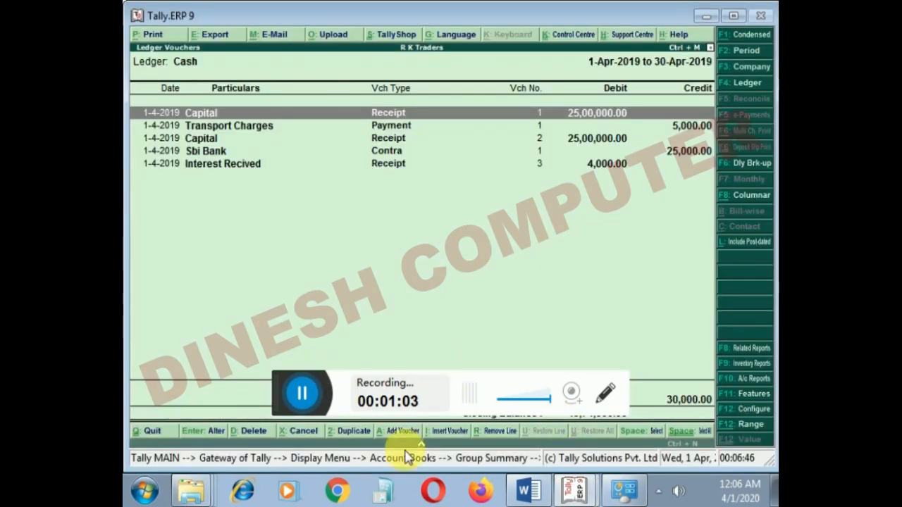
key("Escape")
key("Escape")
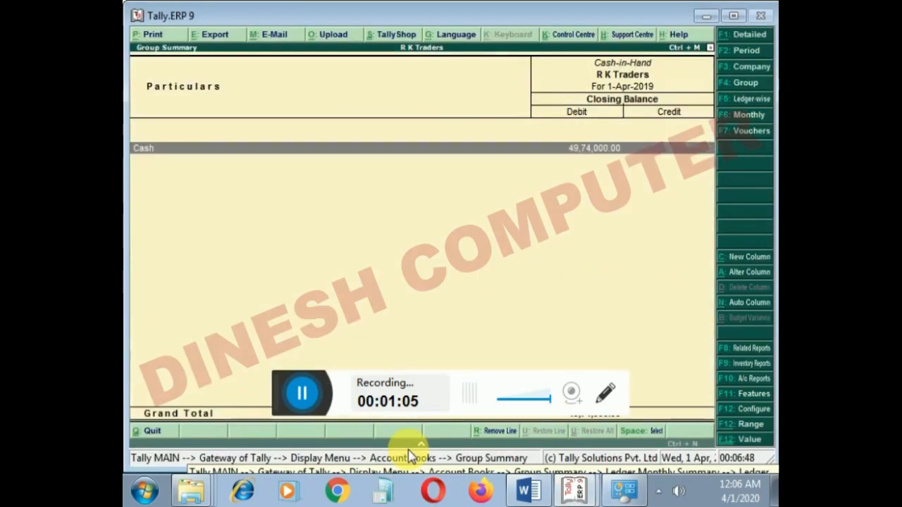
key("Escape")
key("Escape")
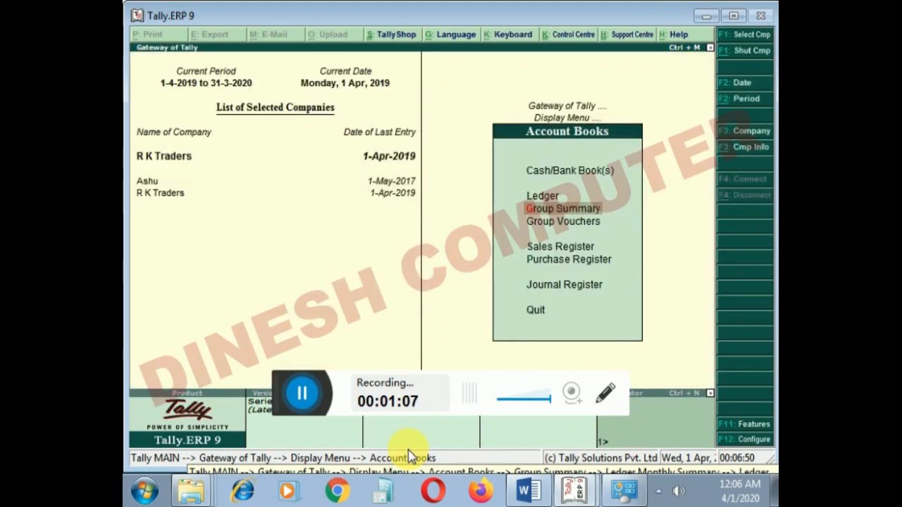
key("Escape")
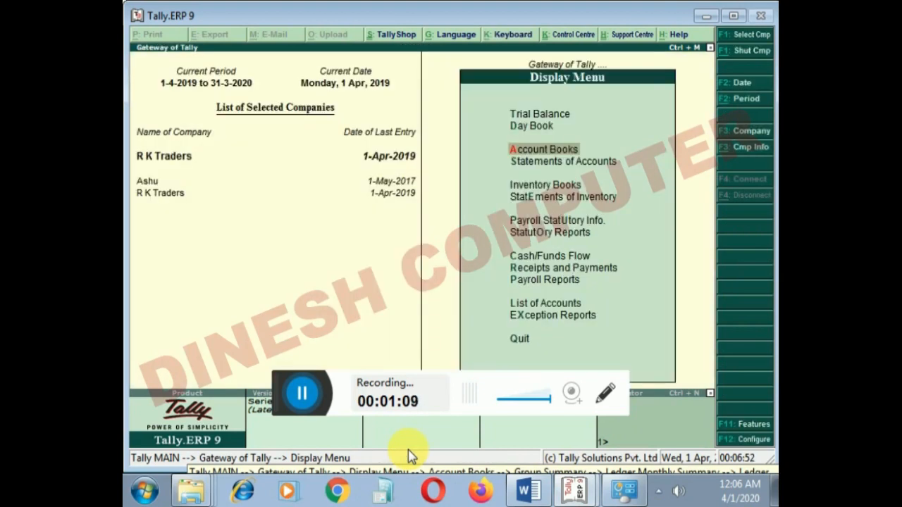
key("Escape")
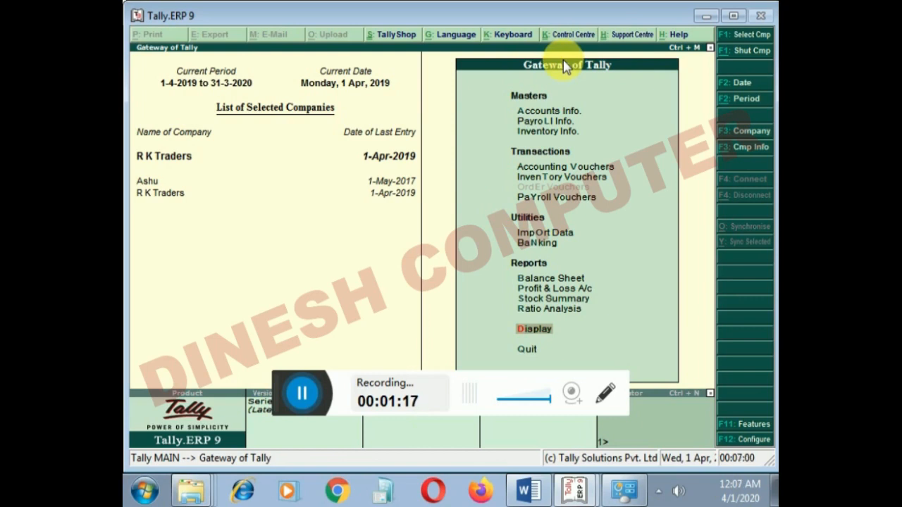
key("Return")
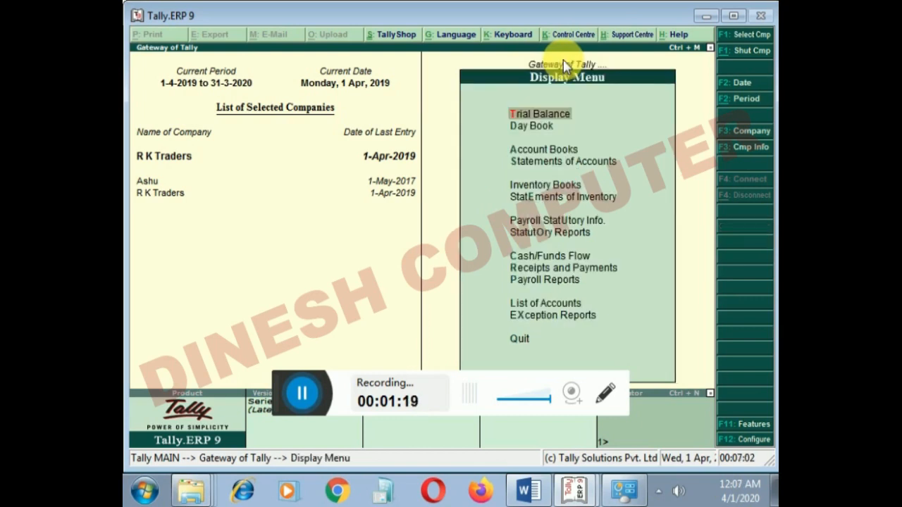
key("Escape")
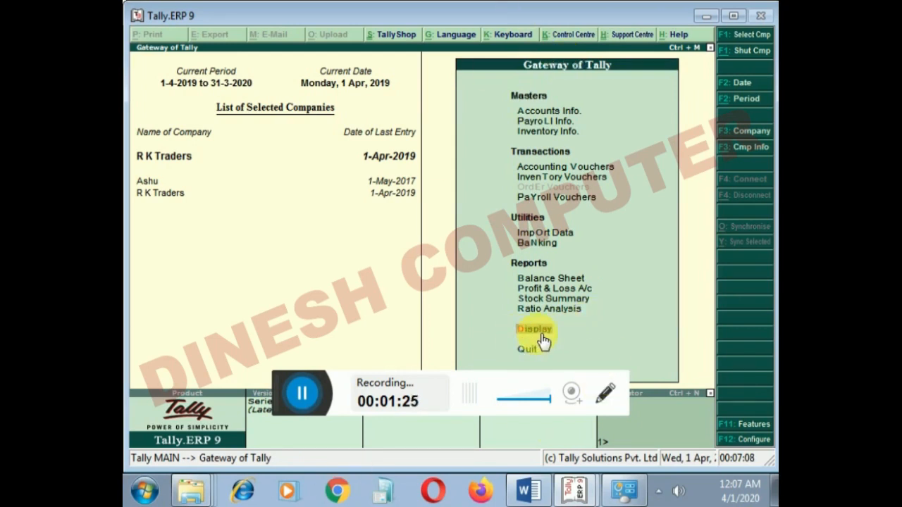
key("Up")
key("Up")
key("Up")
key("Up")
key("Up")
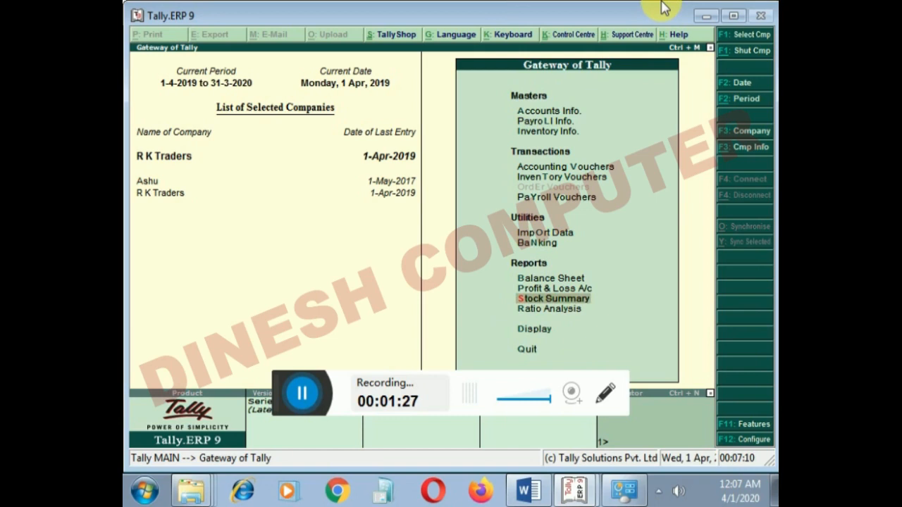
key("Down")
key("Down")
key("Down")
key("Down")
key("Down")
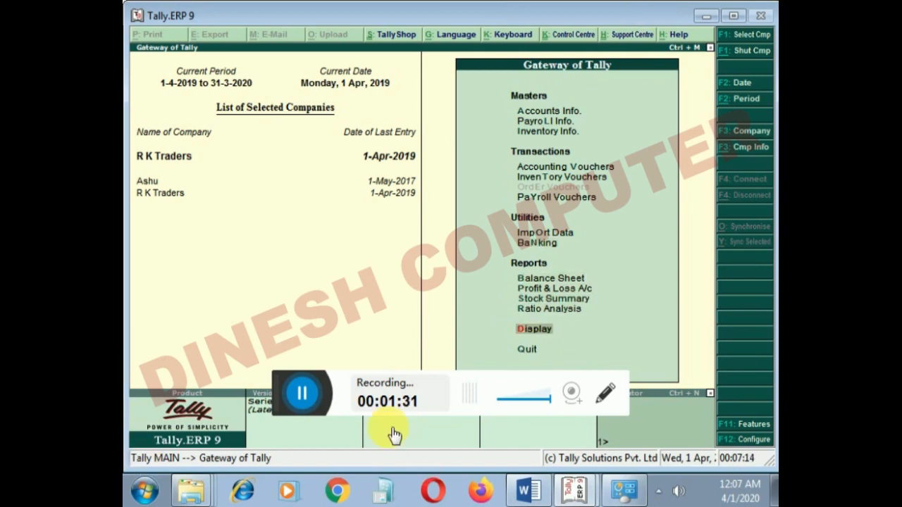
- Open the Account Books reports for R K Traders from the Display Menu
key("Return")
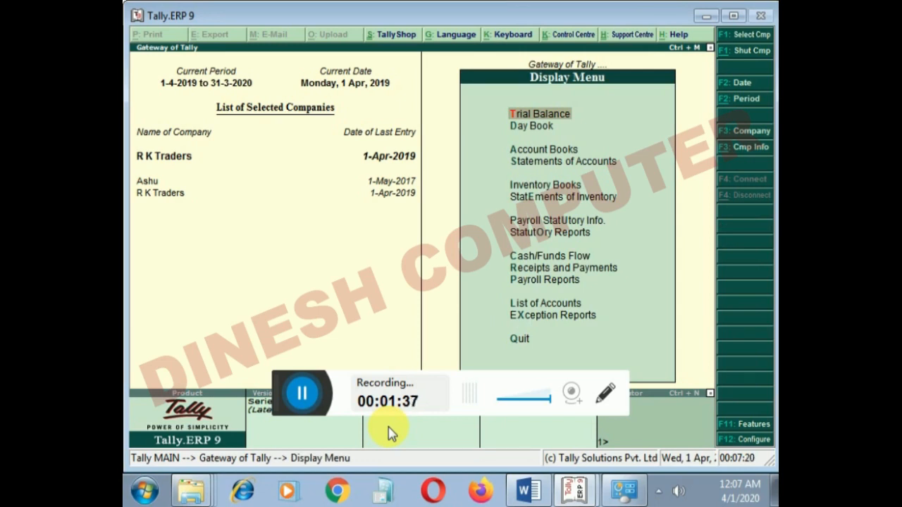
key("Down")
key("Down")
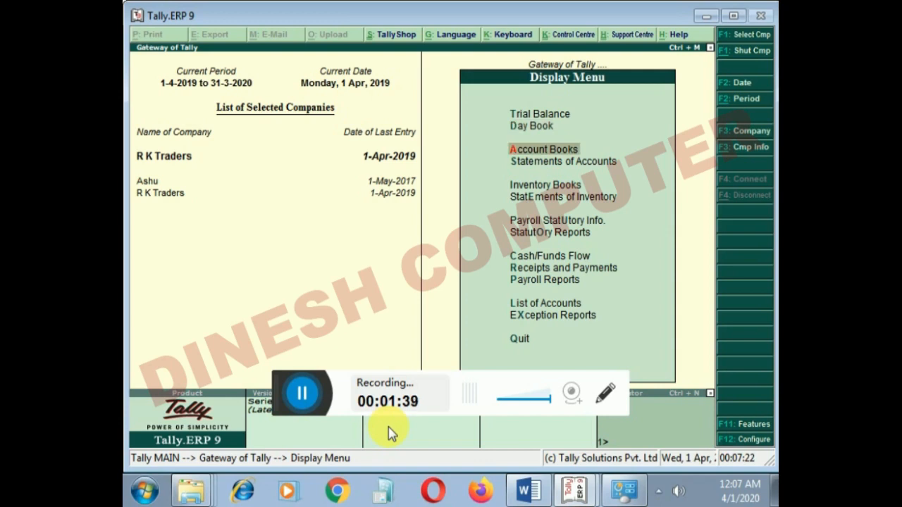
key("Return")
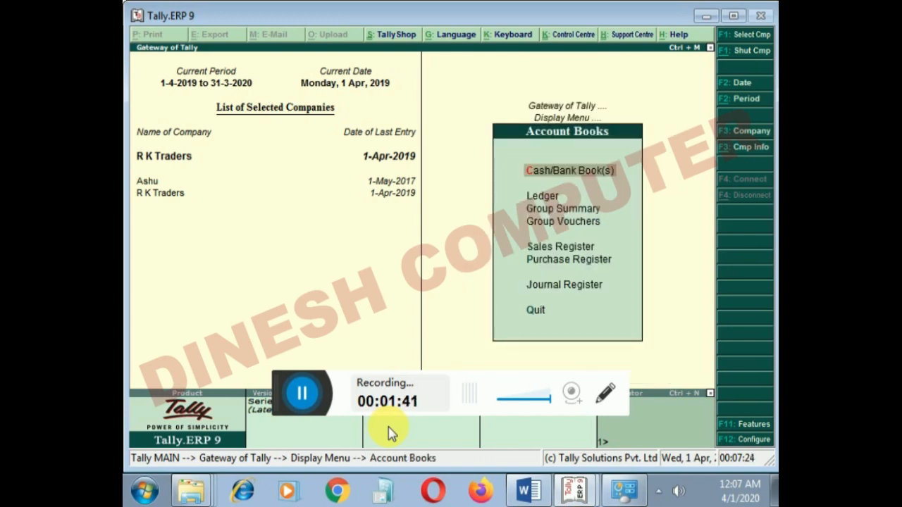
- View the R K Traders Sales Register and its April sales vouchers, and return to Account Books
key("Down")
key("Down")
key("Down")
key("Down")
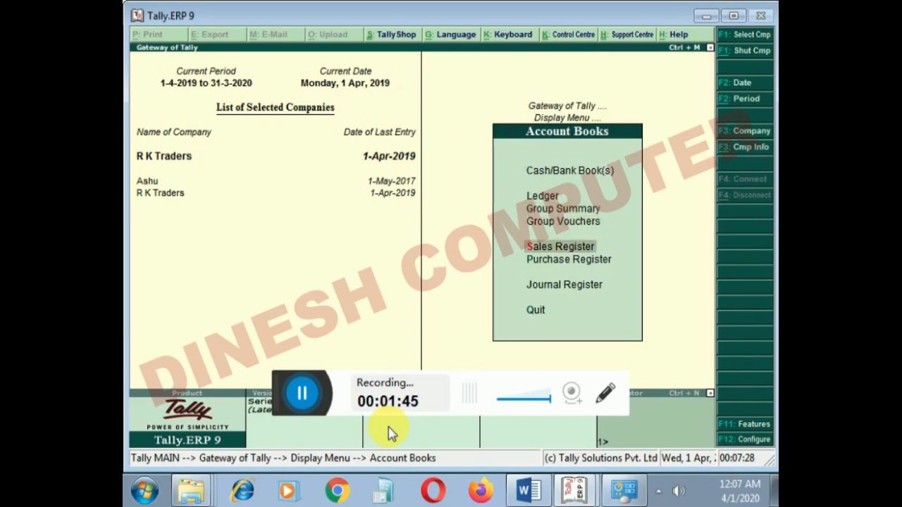
key("Down")
key("Down")
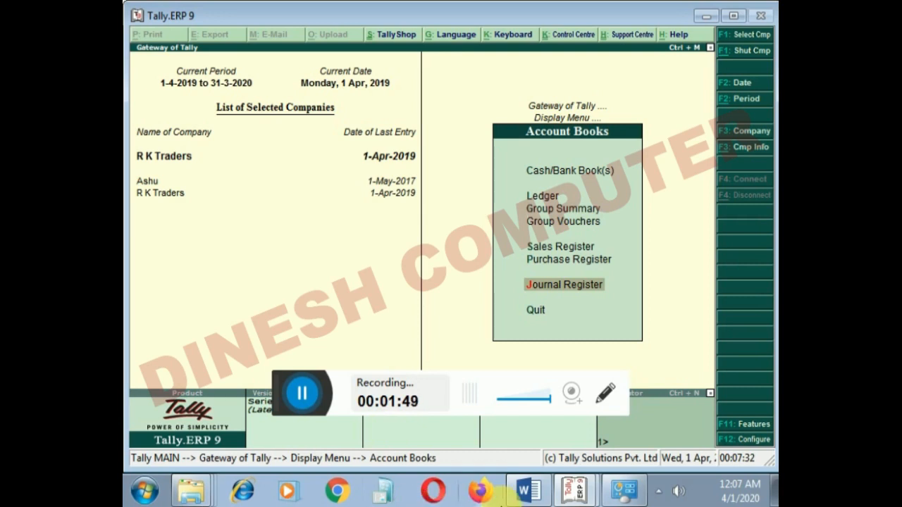
key("Up")
key("Up")
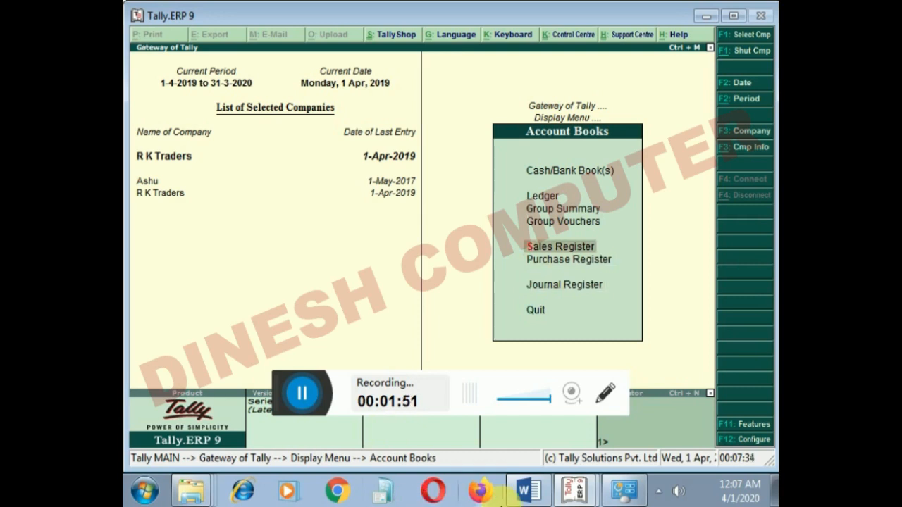
key("Return")
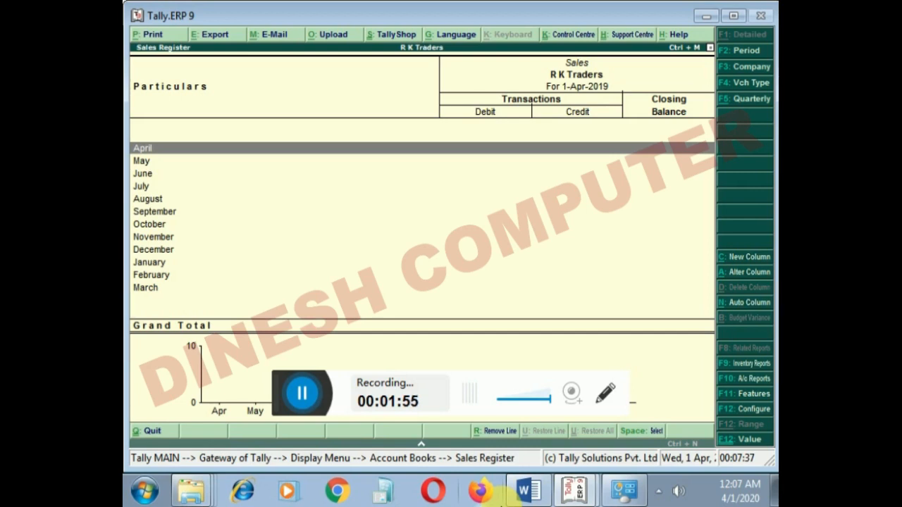
key("Return")
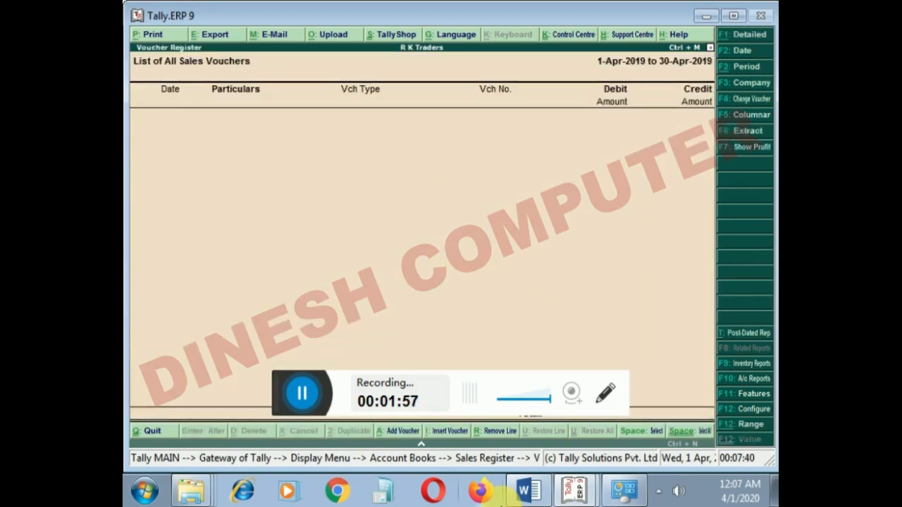
key("Escape")
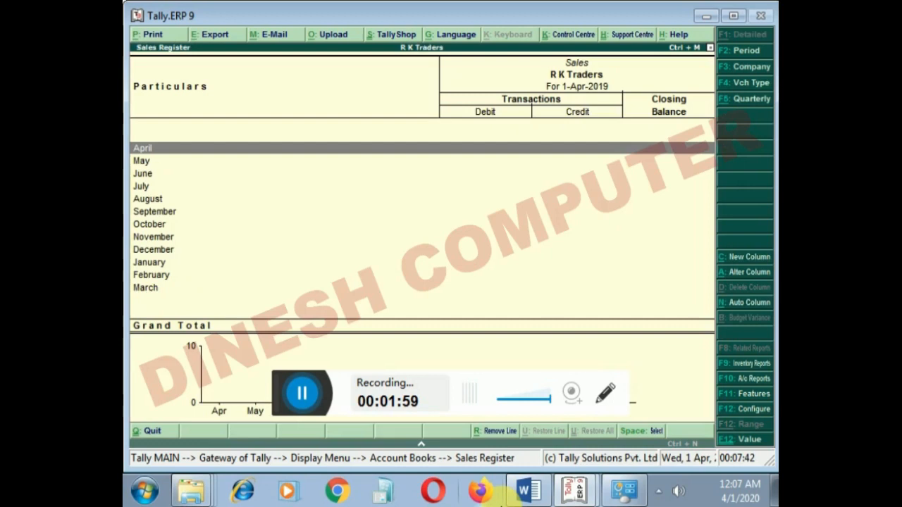
key("Escape")
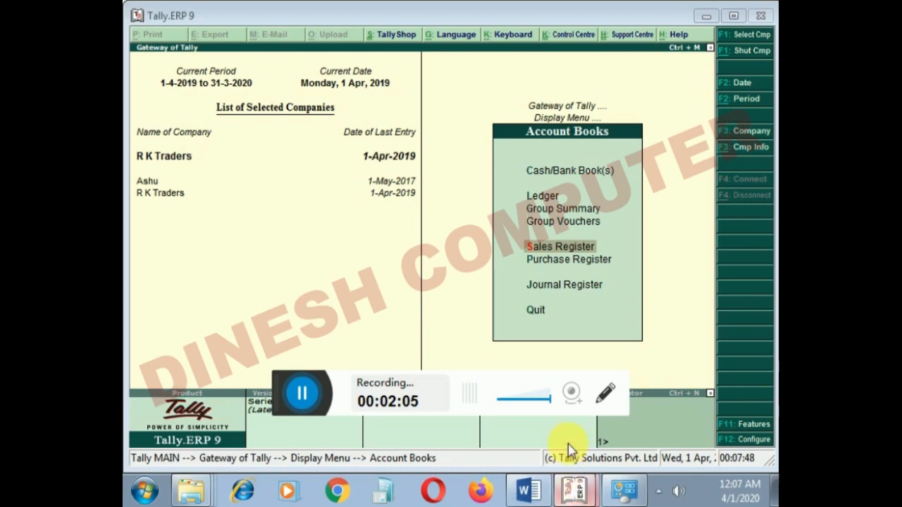
- Shut the R K Traders companies so that only Ashu stays loaded, and open its Account Books reports
key("alt+F1")
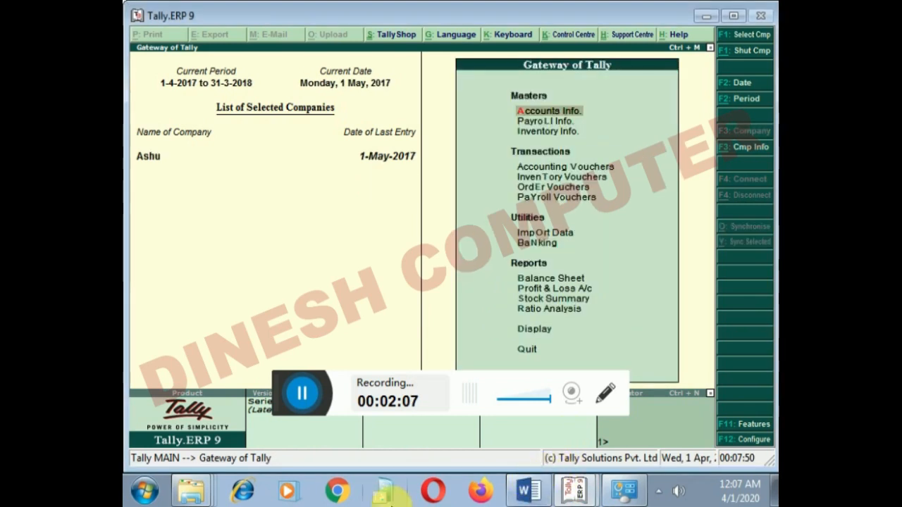
key("Down")
key("Down")
key("Down")
key("Down")
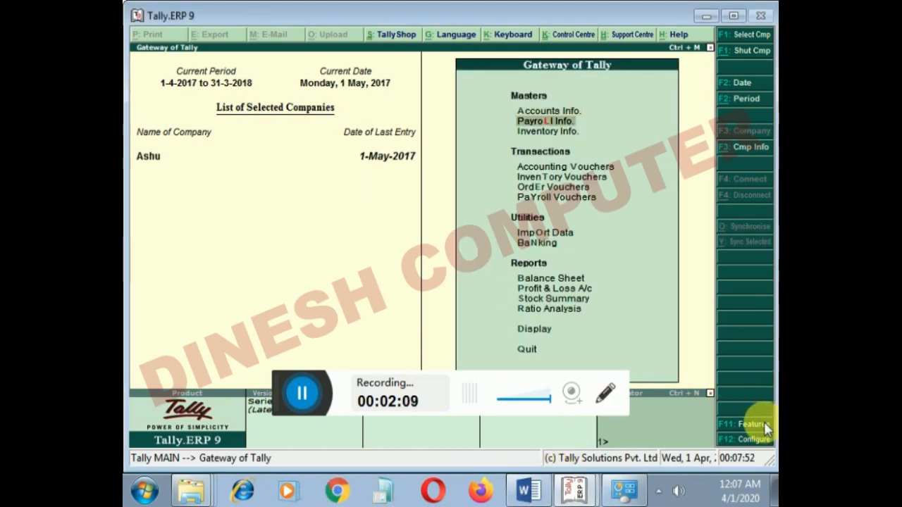
key("Down")
key("Down")
key("Down")
key("Down")
key("Down")
key("Down")
key("Down")
key("Down")
key("Down")
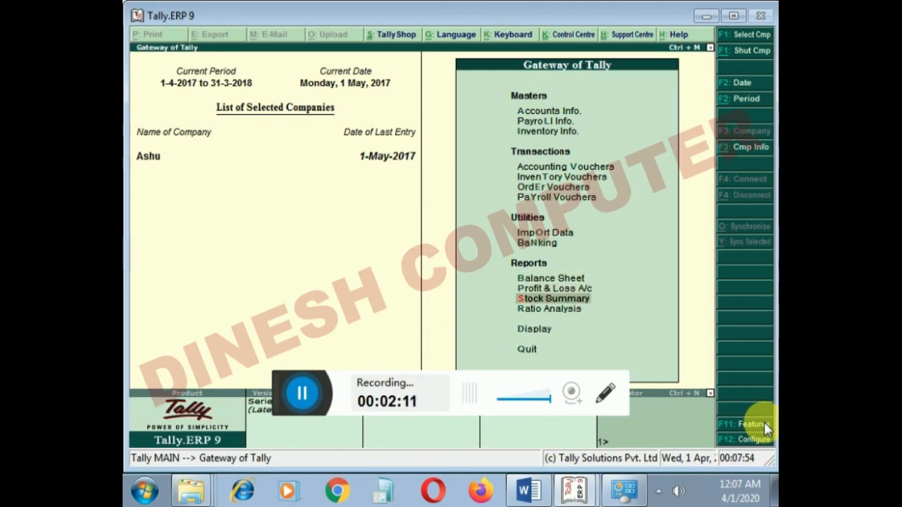
key("Return")
key("Down")
key("Down")
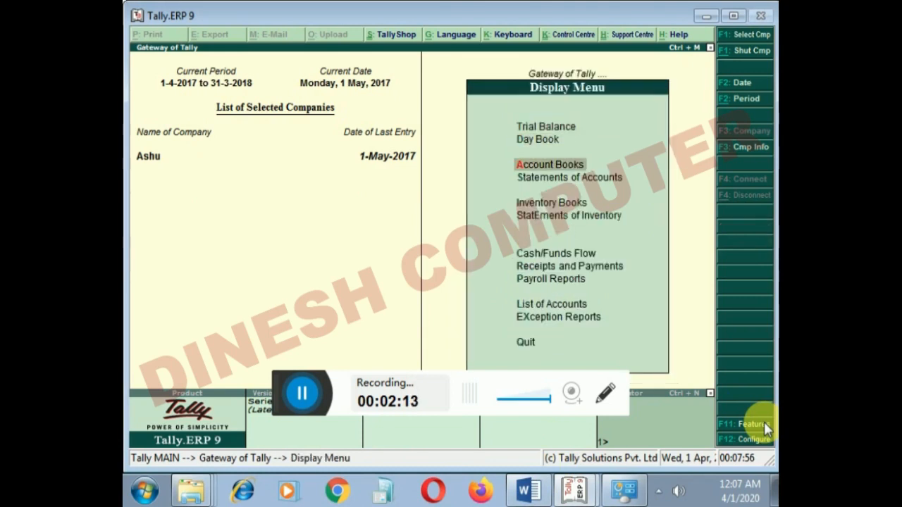
key("Return")
- Drill down from Ashu's Sales Register to the April cash sales voucher and return to the monthly register
key("Down")
key("Down")
key("Down")
key("Down")
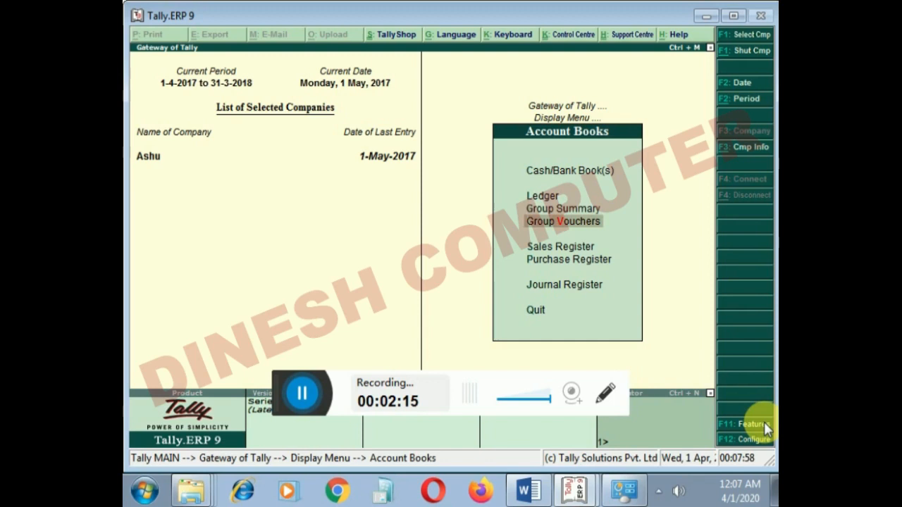
key("Return")
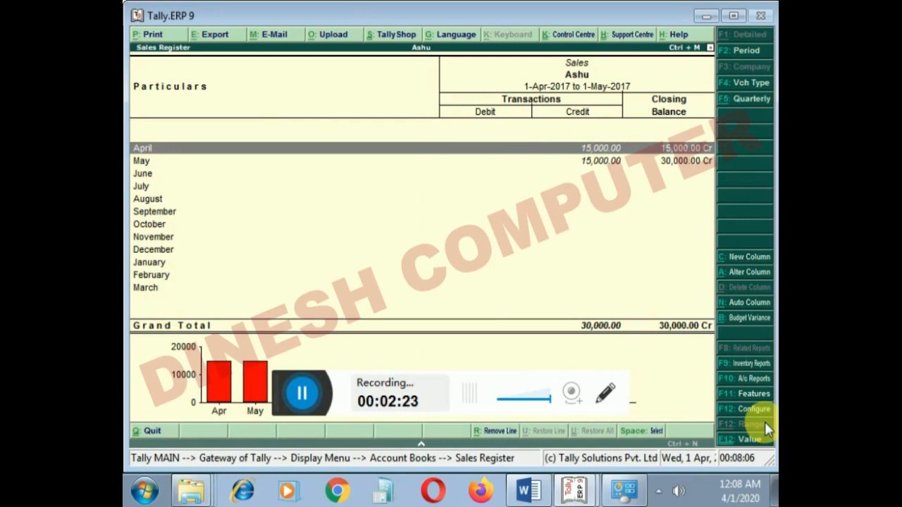
key("Return")
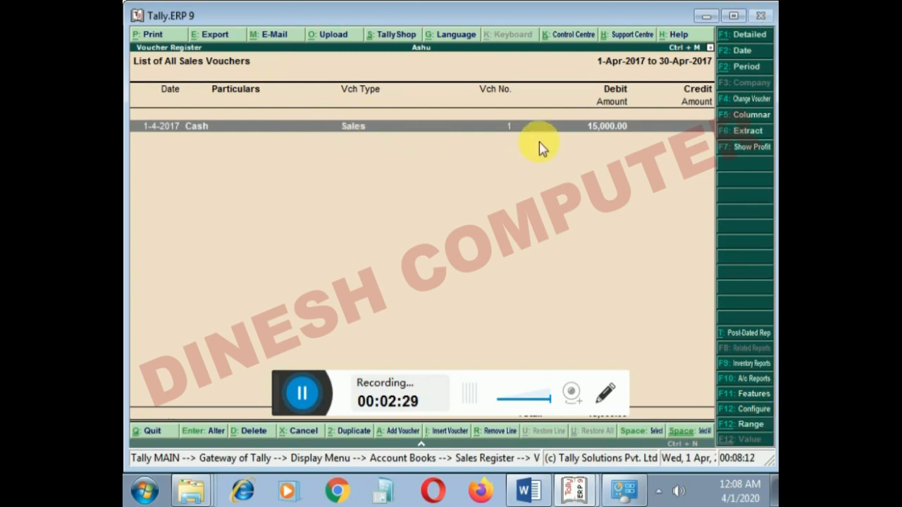
double_click(619, 128)
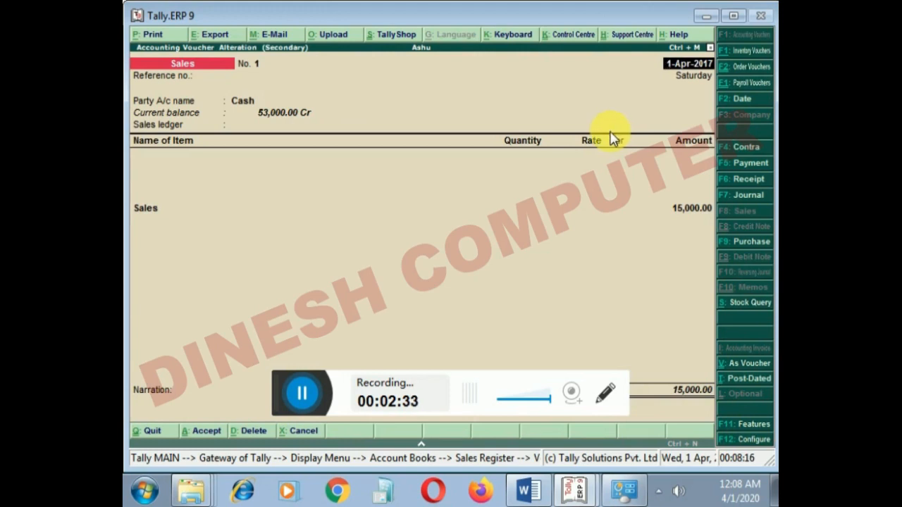
key("Escape")
key("y")
key("Escape")
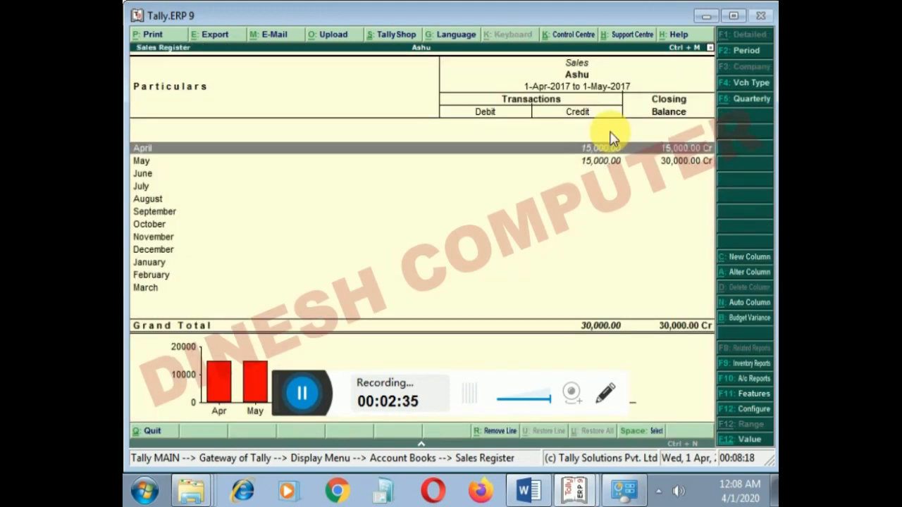
- Examine the May sales voucher for Ravi Traders in the Sales Register and return to Account Books
key("Down")
key("Return")
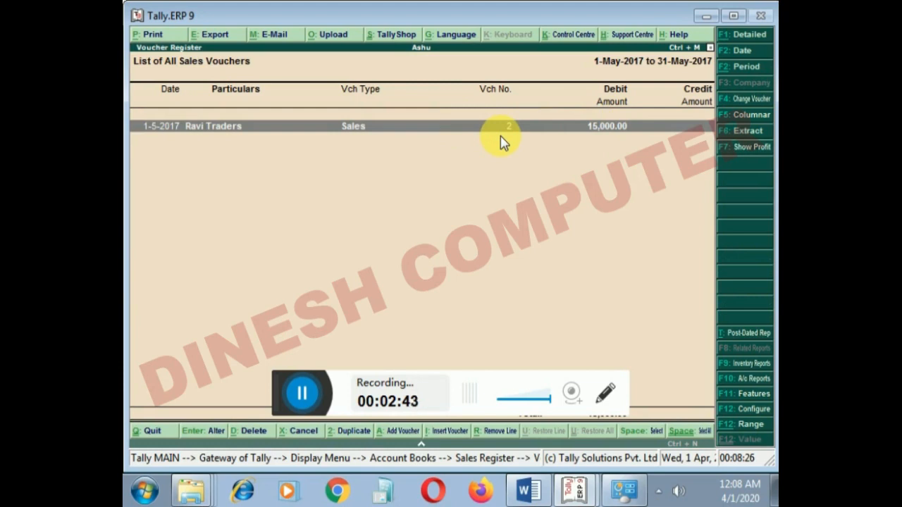
key("Return")
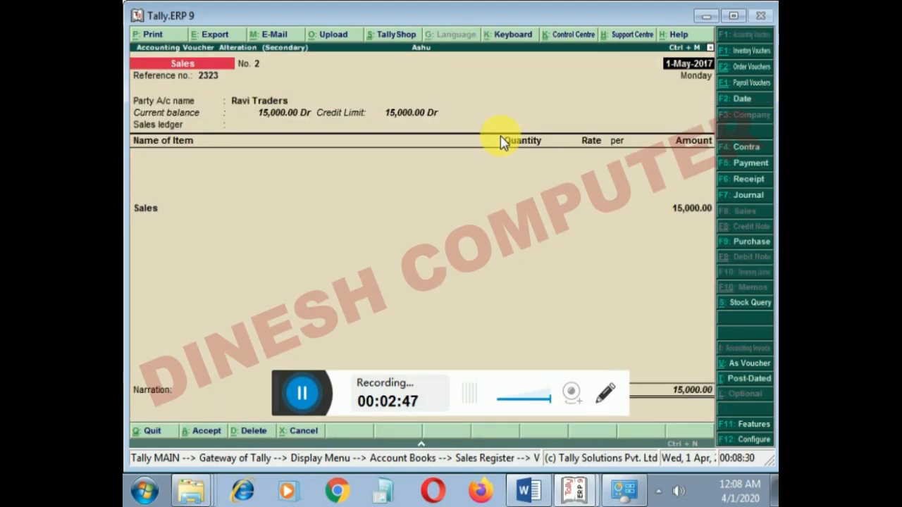
key("Escape")
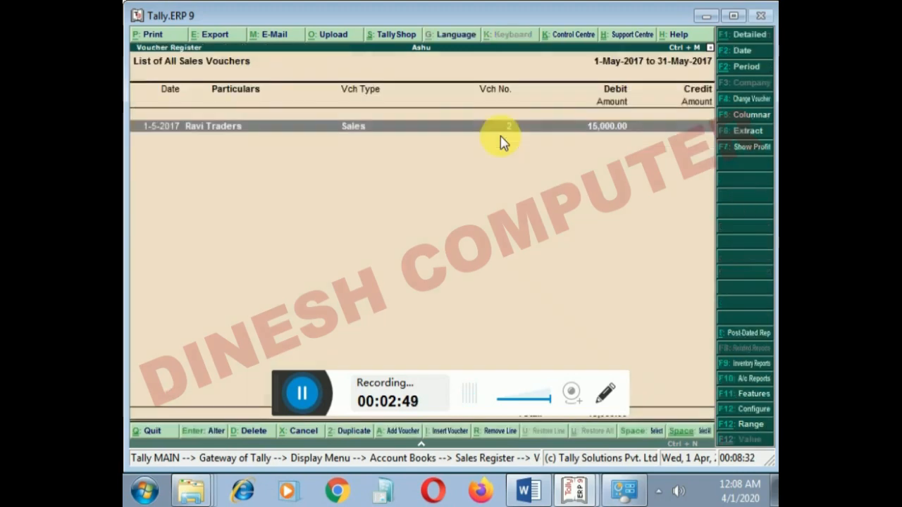
key("Escape")
key("Escape")
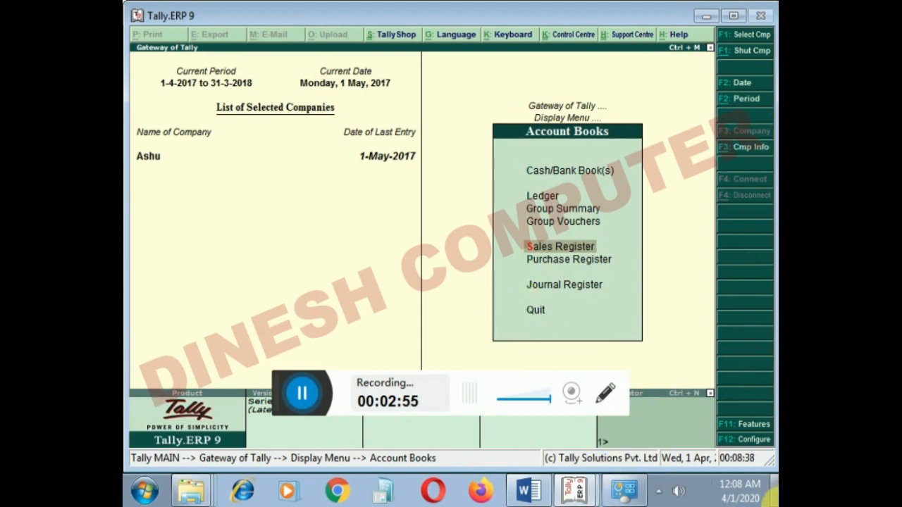
- View the April vouchers in the Purchase Register and return to the Display Menu
key("Down")
key("Return")
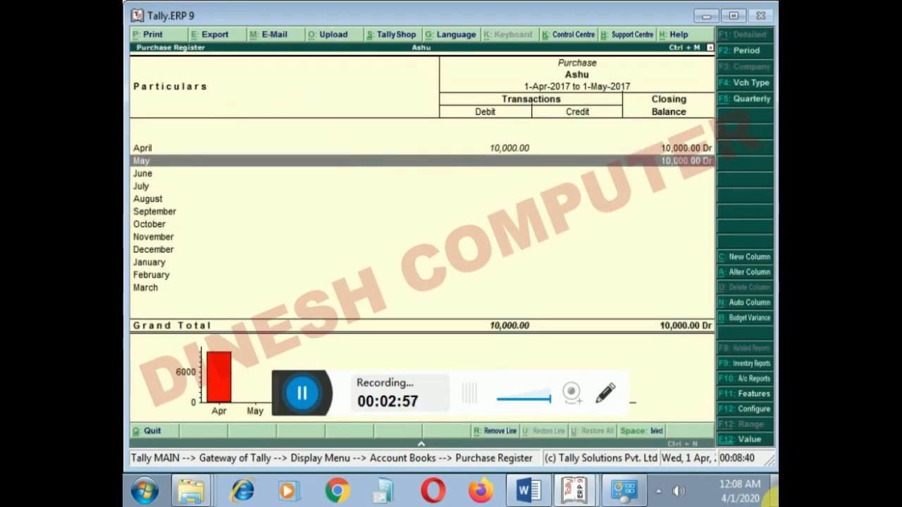
key("Up")
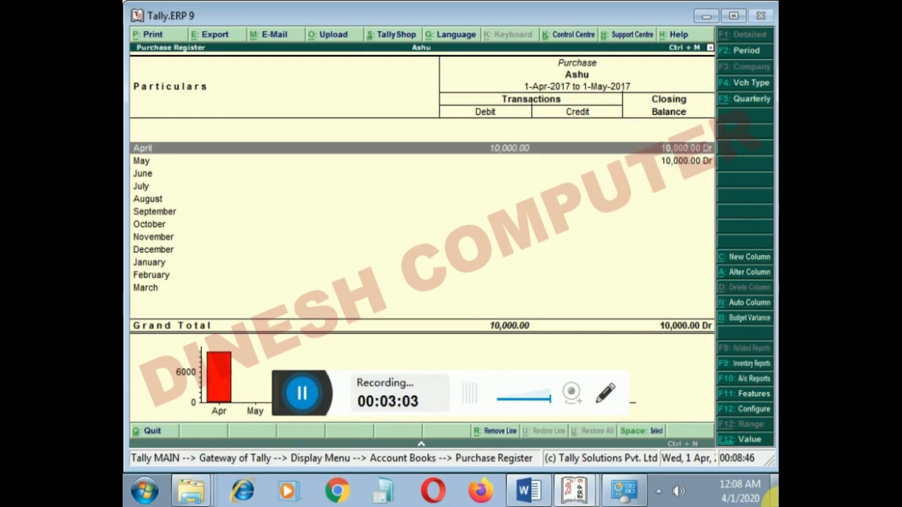
key("Return")
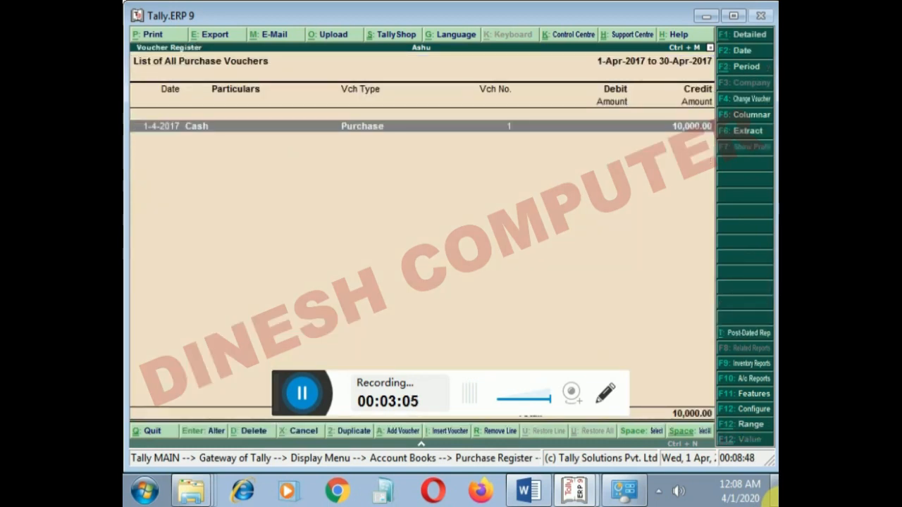
key("Escape")
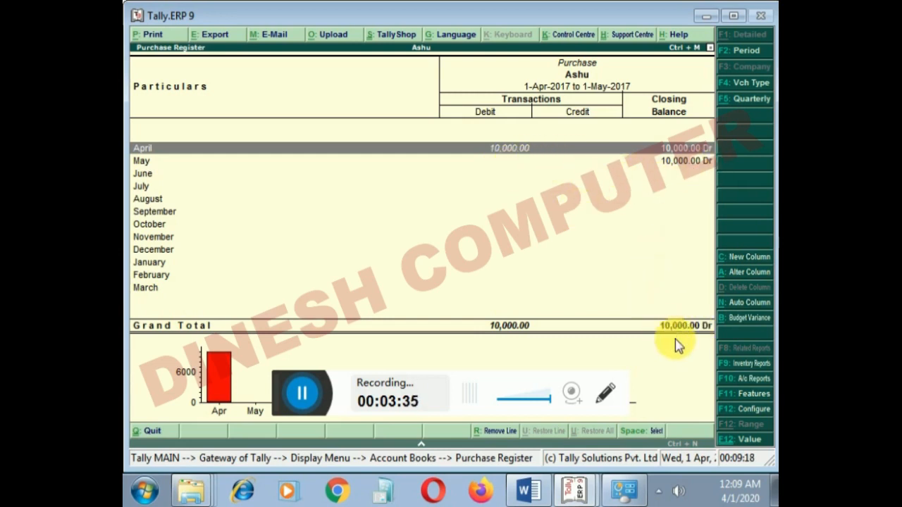
key("Escape")
key("Escape")
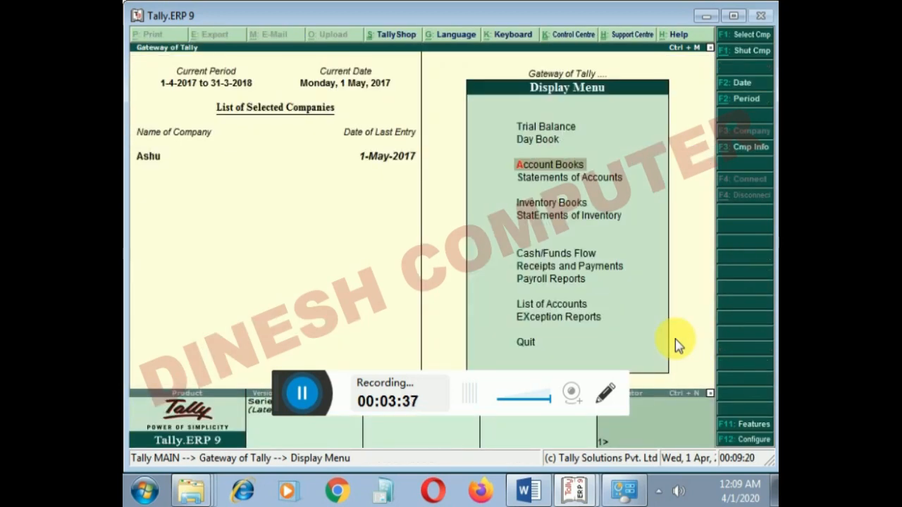
- Drill down from the Journal Register in Account Books to May's journal voucher No. 1 to examine its debit and credit entries
key("Return")
key("Down")
key("Down")
key("Down")
key("Down")
key("Down")
key("Down")
key("Return")
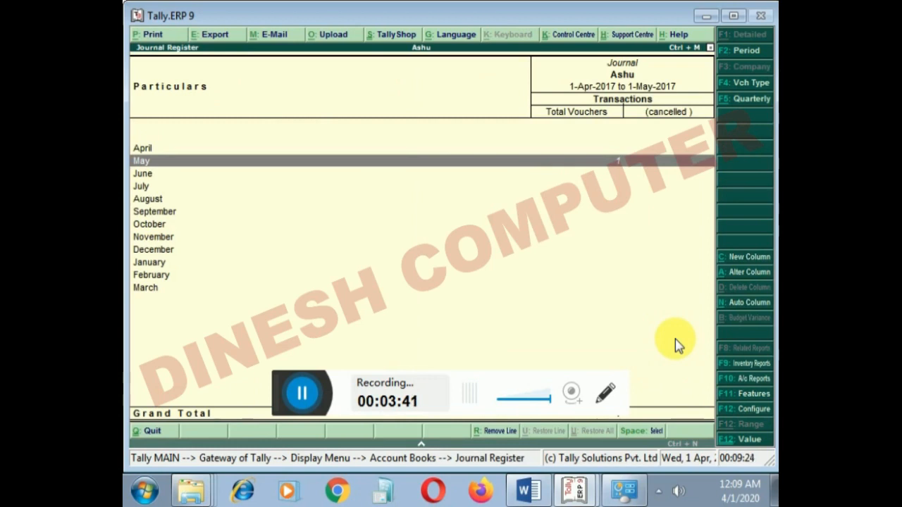
key("Return")
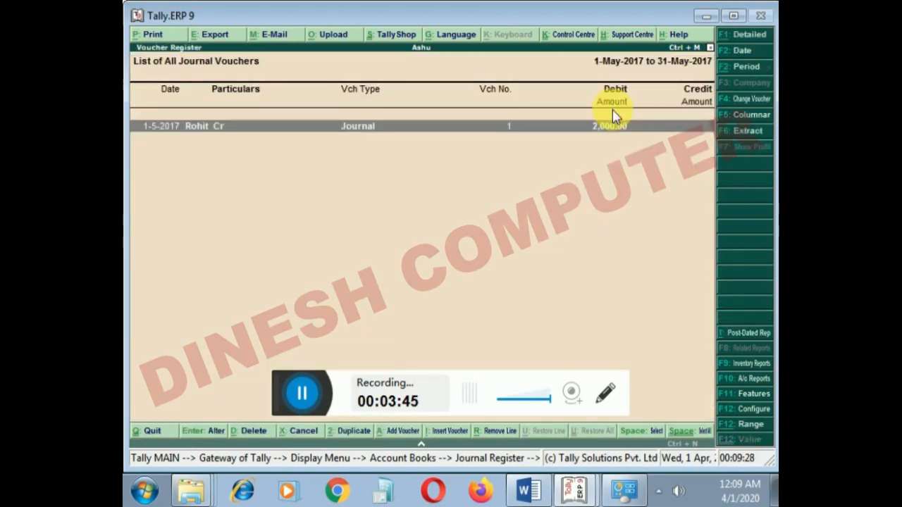
key("Return")
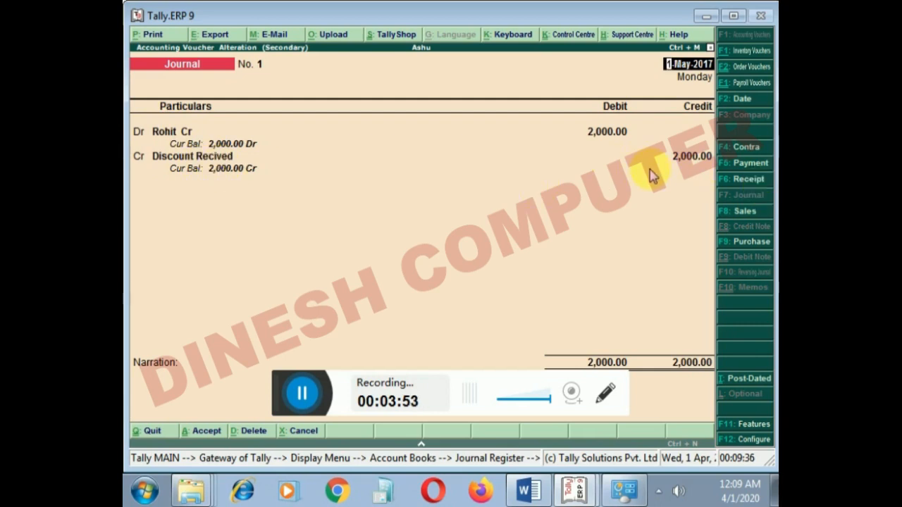
- Leave the journal voucher and the Journal Register, returning to the Gateway of Tally
key("Escape")
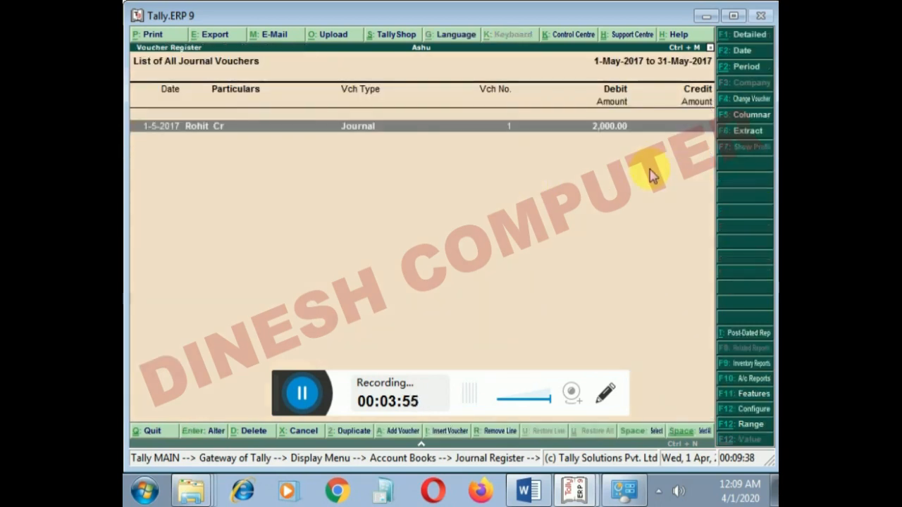
key("Escape")
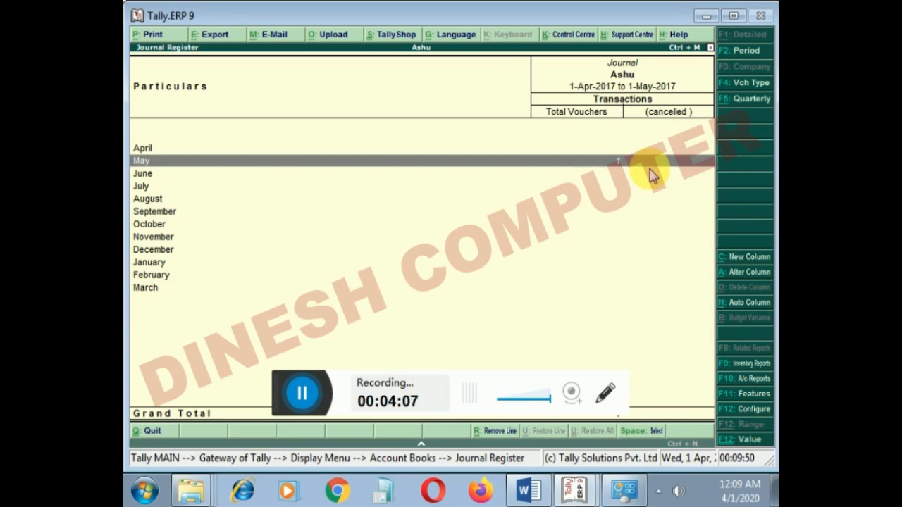
key("Escape")
key("Escape")
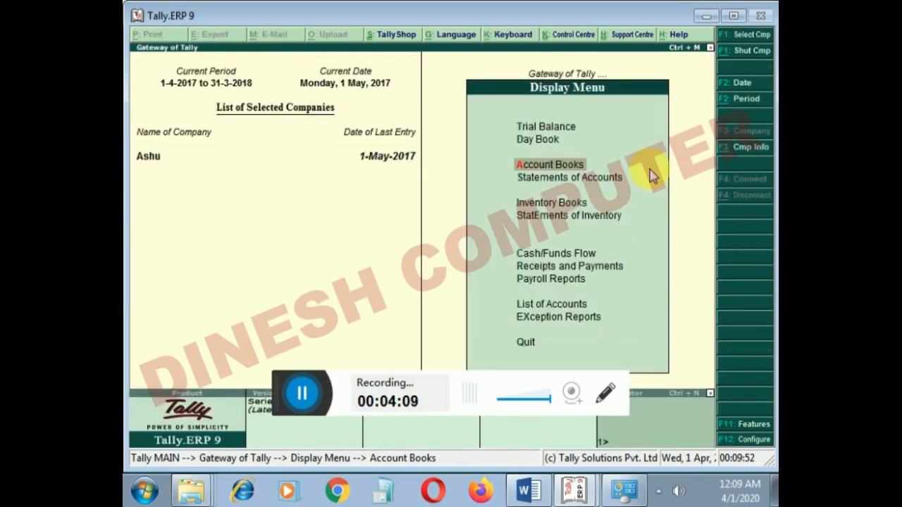
key("Escape")
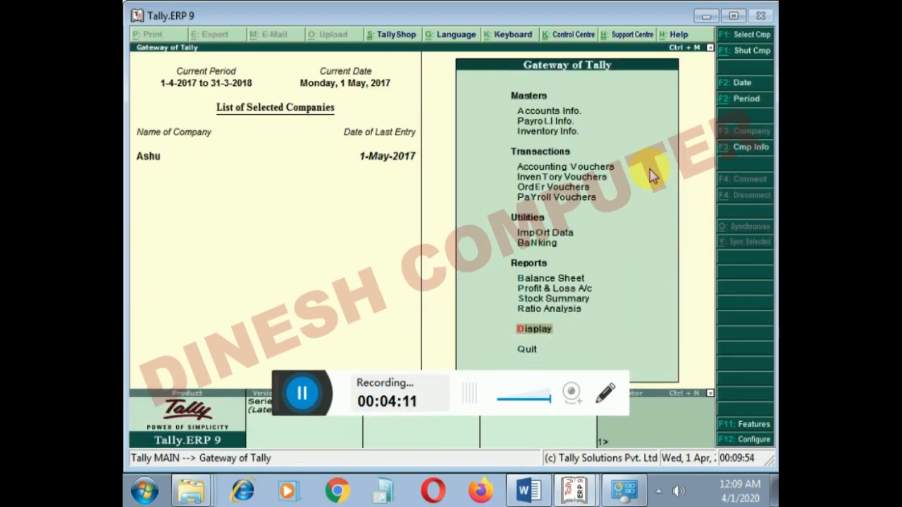
- Start creating a new company named Raj Traders, using the same mailing name and leaving the address blank
key("alt+F3")
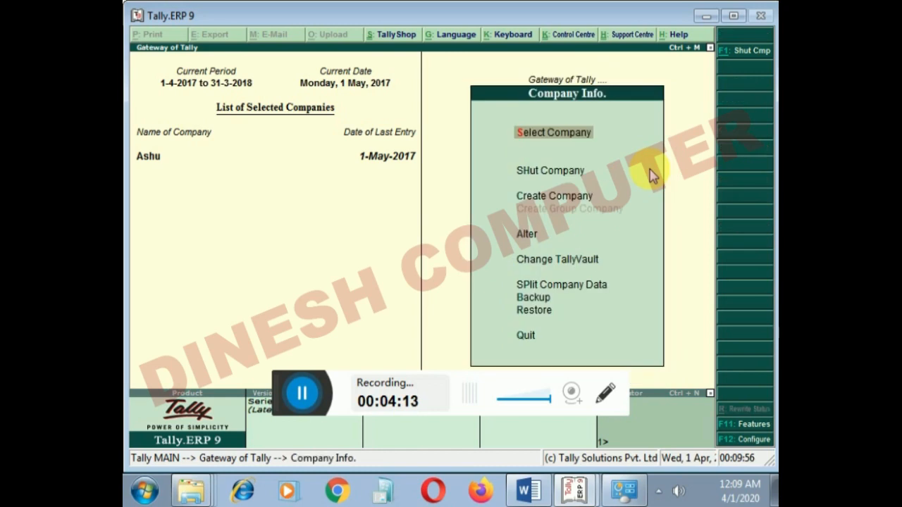
key("Down")
key("Down")
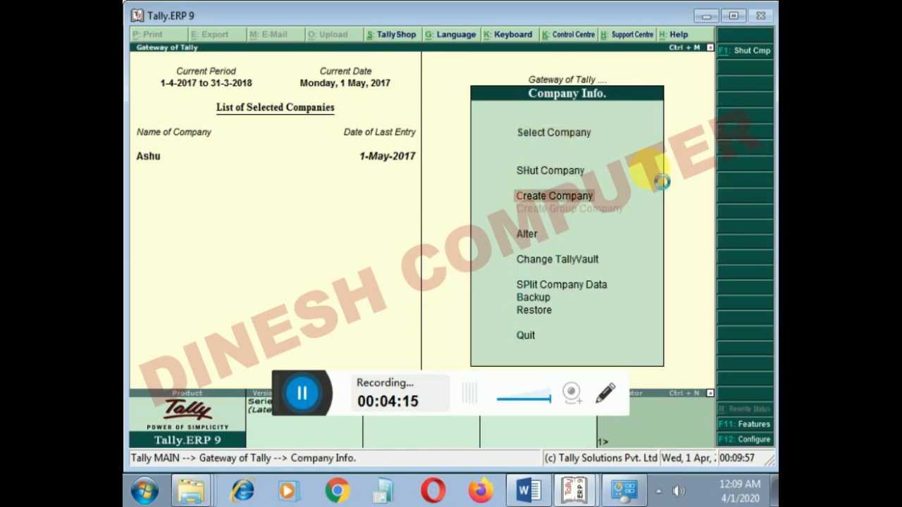
key("Return")
type("R")
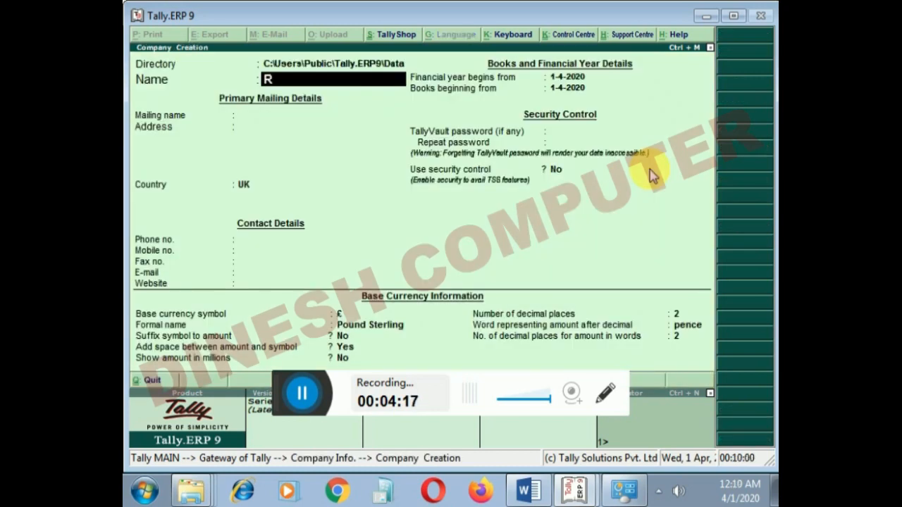
type("aj Traders")
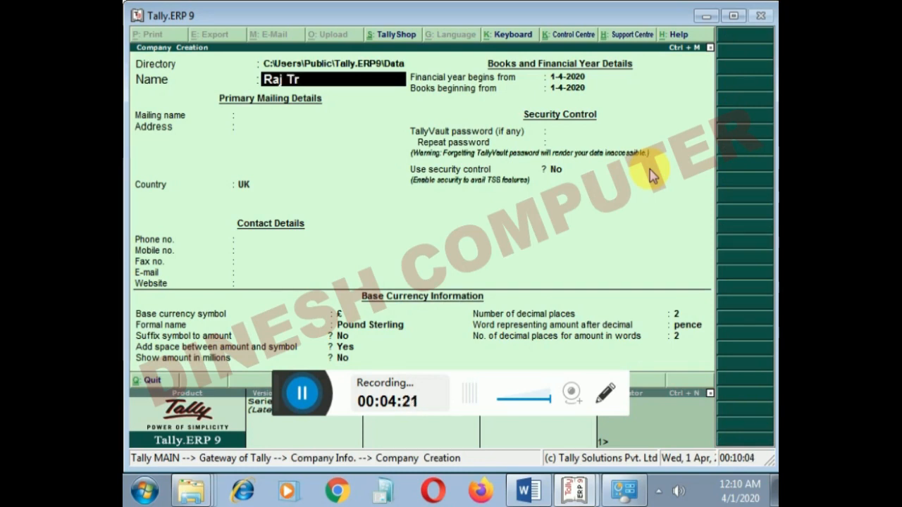
key("Return")
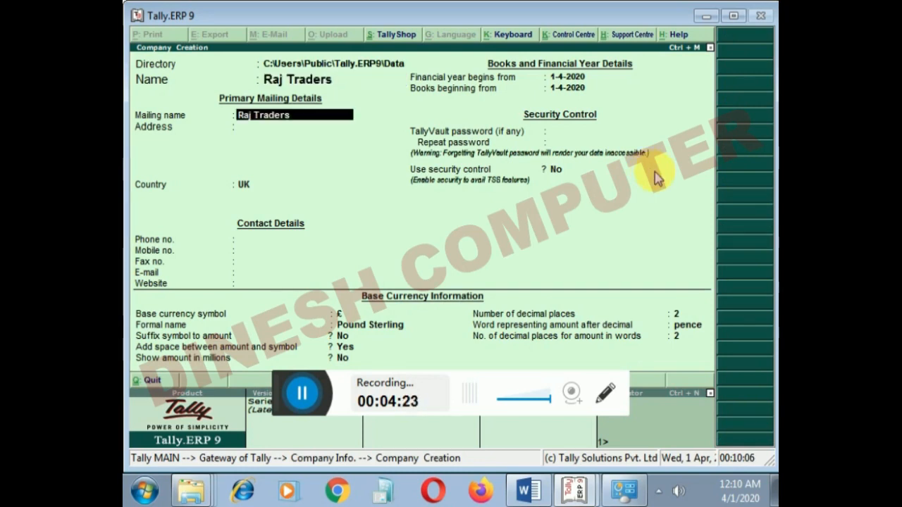
key("Return")
key("Return")
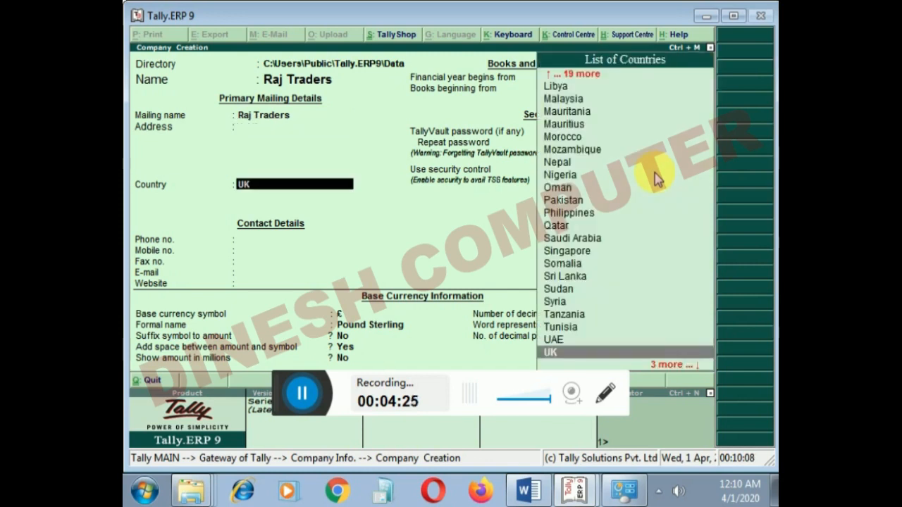
- Set the company's country to India and state to Madhya Pradesh, leaving the pincode and phone details blank
type("ind")
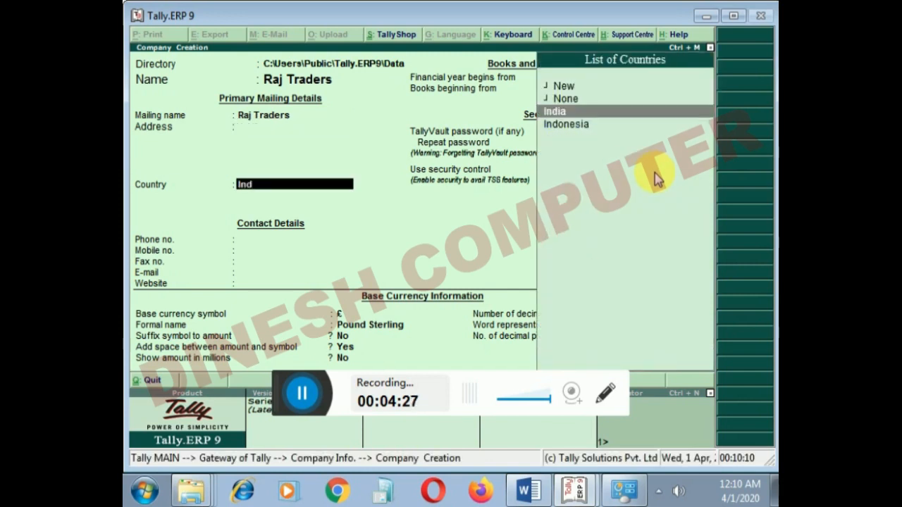
key("Return")
type("Ma")
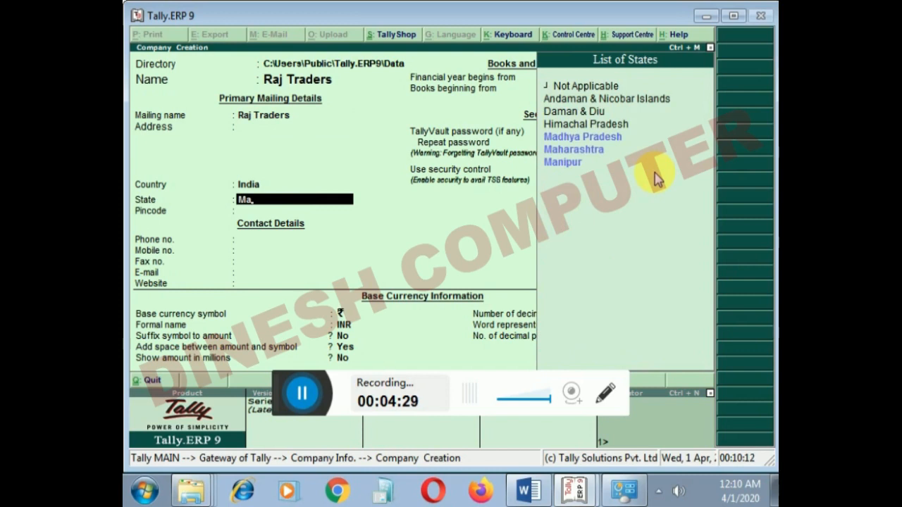
key("Return")
key("Return")
key("Return")
key("Return")
key("Return")
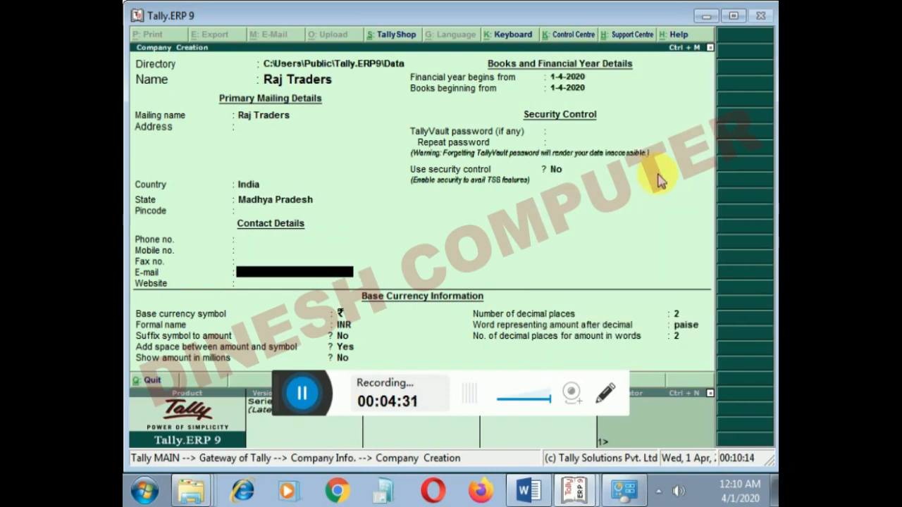
- Keep the 1-4-2020 financial year, security control No and default currency settings, create the company and return to the Gateway of Tally
key("Return")
key("Return")
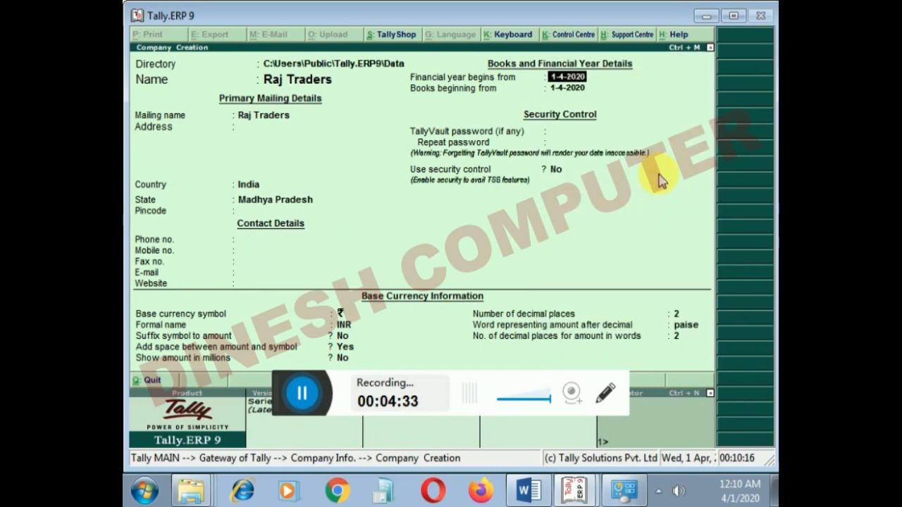
key("Return")
key("Return")
key("Return")
key("Return")
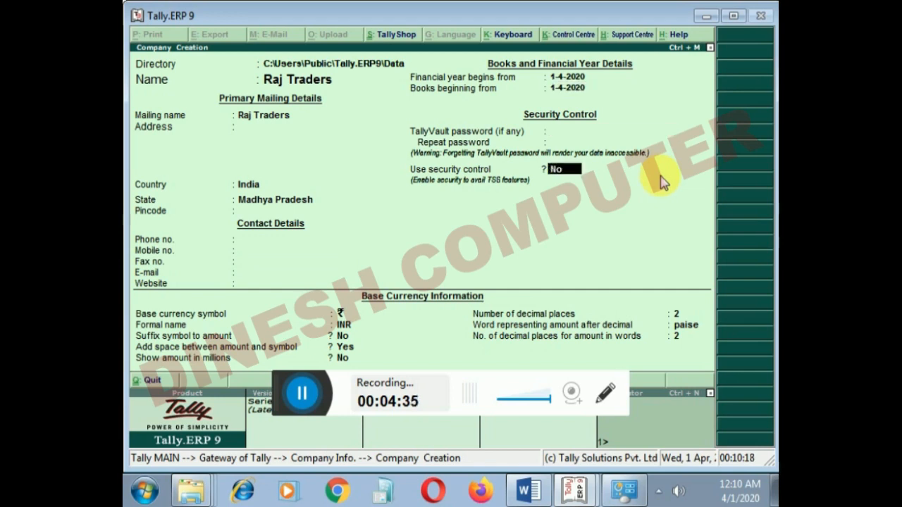
key("Return")
key("Return")
key("Return")
key("Return")
key("Return")
key("Return")
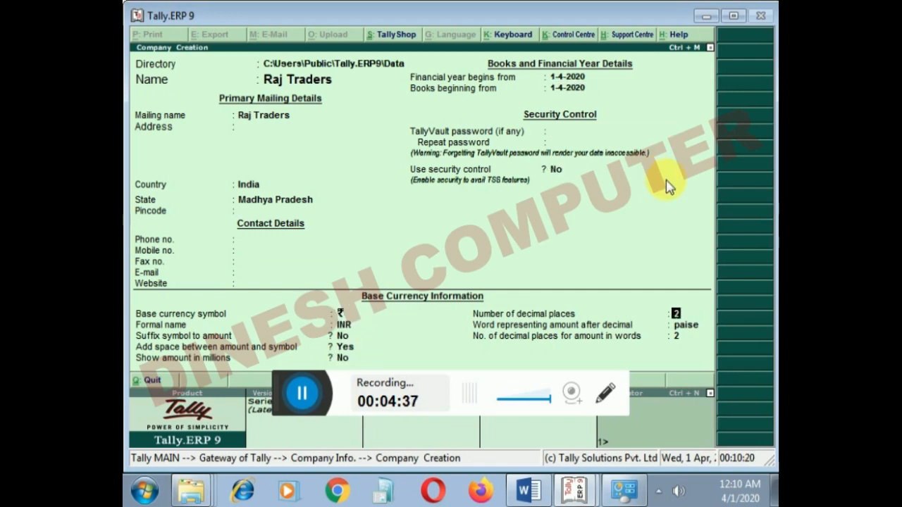
key("Return")
key("Return")
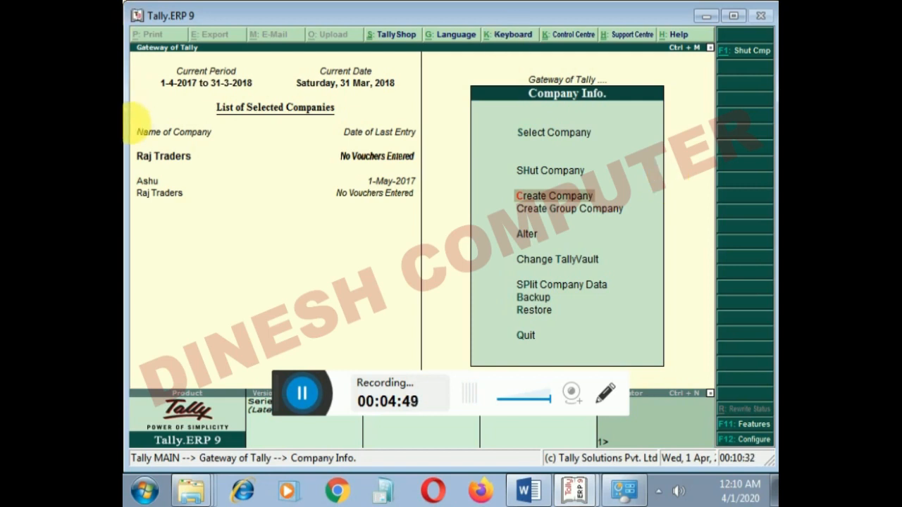
key("Escape")
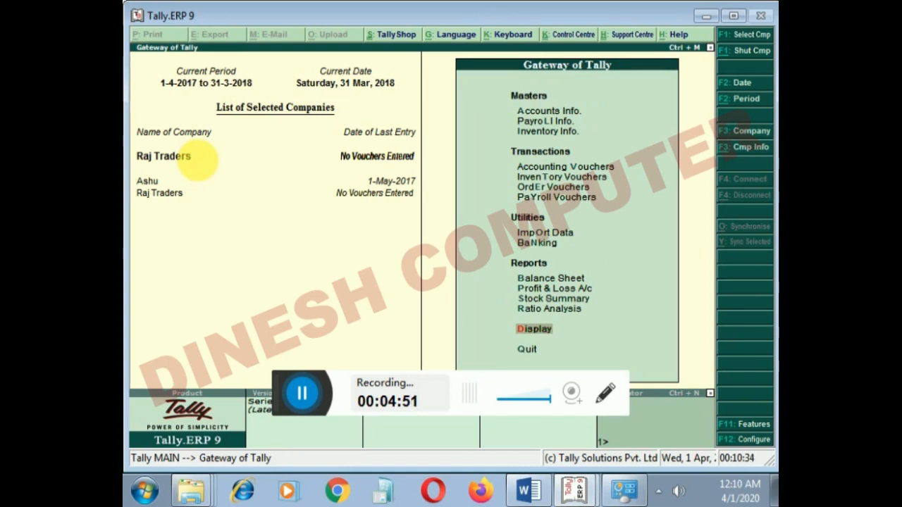
- Change the current period of Raj Traders to 1-4-2020 through 31-3-2021
key("alt+F2")
type("1.4.201")
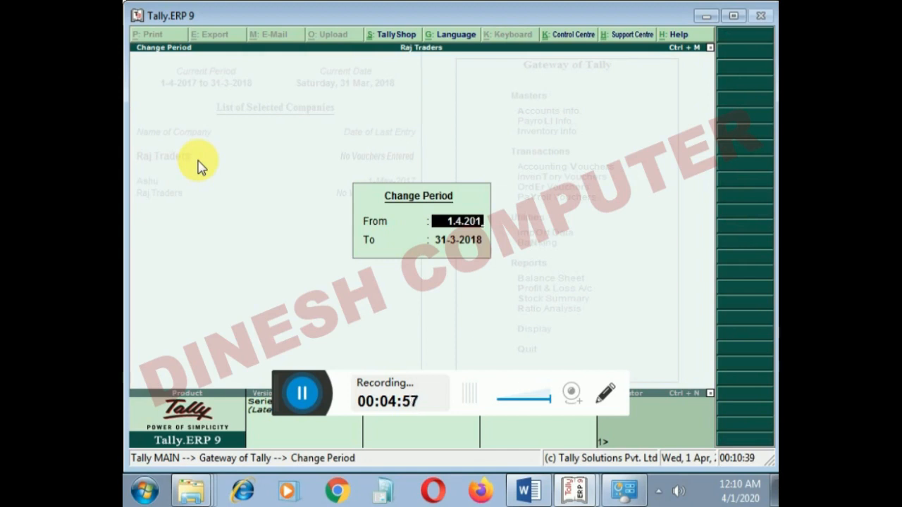
key("BackSpace")
type("20")
key("Return")
type("31.3.2021")
key("Return")
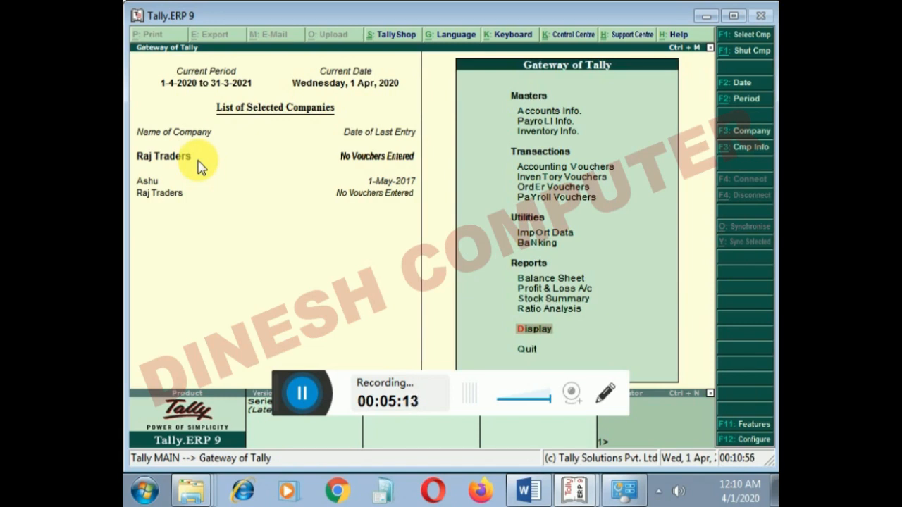
- Go through the Accounting Features of Raj Traders, keeping Maintain cost centres at Yes, accept them and return to the Gateway of Tally
key("F11")
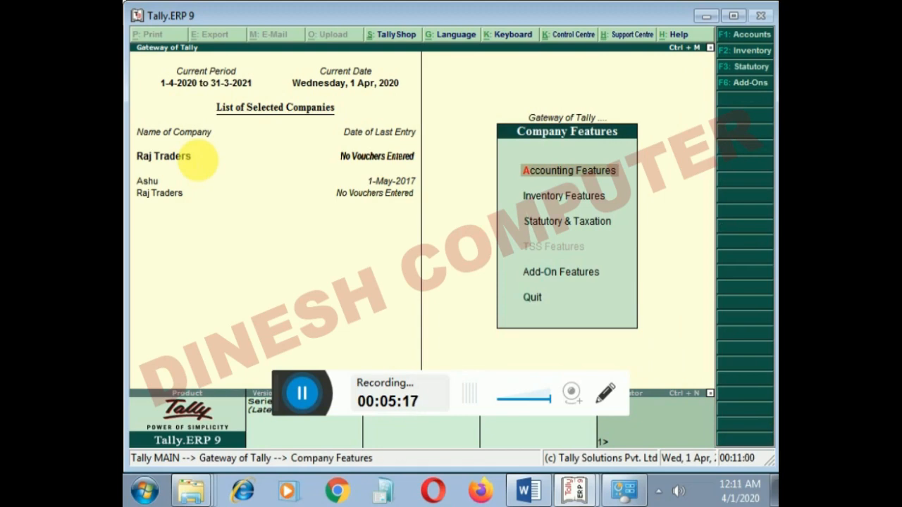
key("Return")
key("Return")
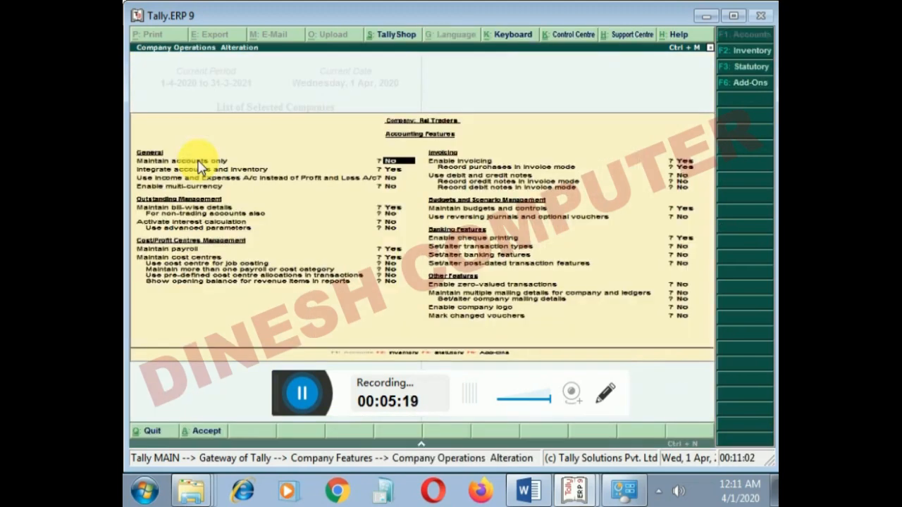
key("Return")
key("Return")
key("Return")
key("Return")
key("Return")
key("Return")
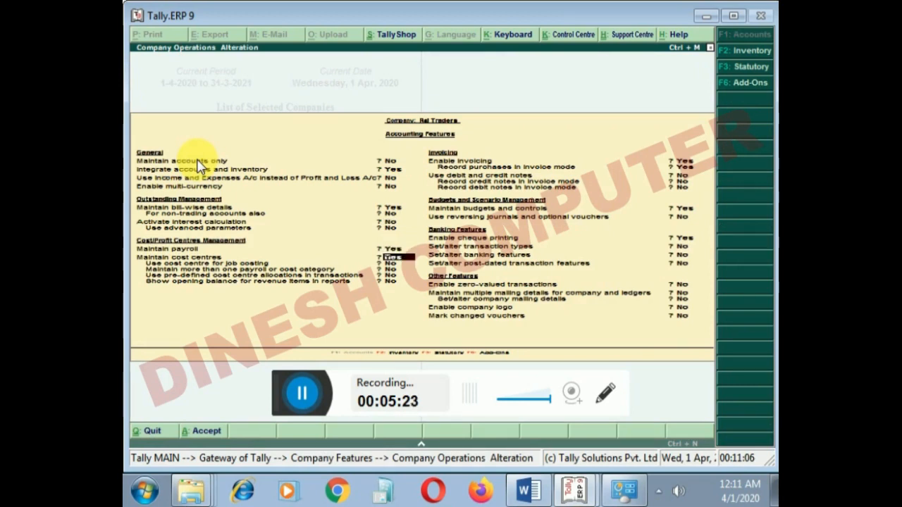
key("Return")
key("Return")
key("Return")
key("Return")
key("Return")
key("Return")
key("Return")
key("Return")
key("Return")
key("Return")
key("Return")
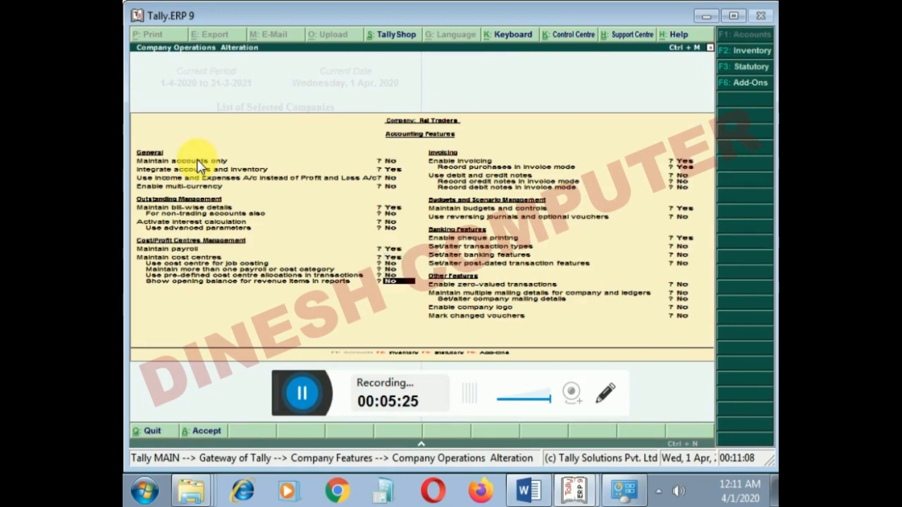
key("Return")
key("Return")
key("Return")
key("Return")
key("Return")
key("Return")
key("Return")
key("Return")
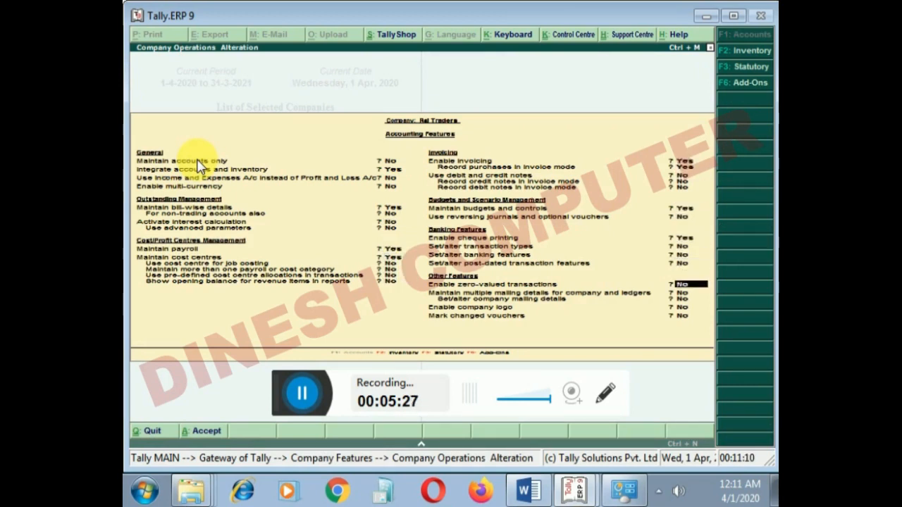
key("Return")
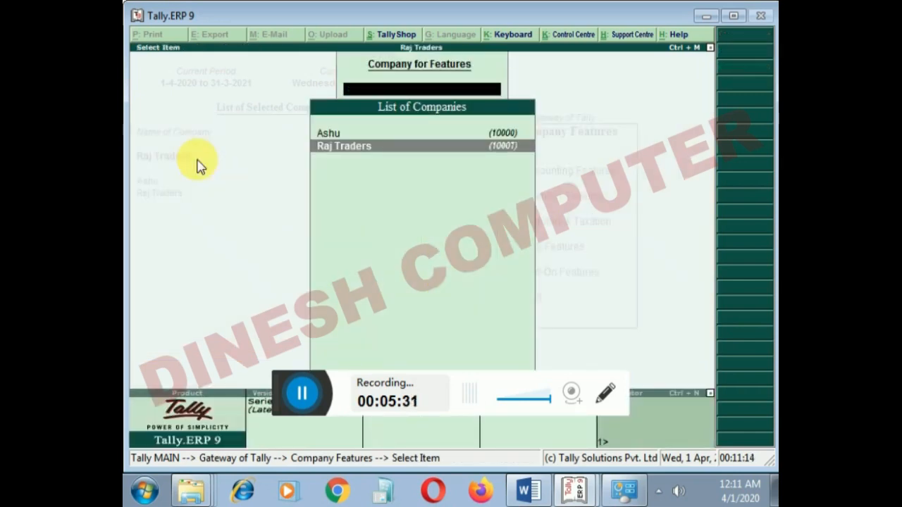
key("Return")
key("Escape")
- Open the single Cost Centre Creation form under Accounts Info
key("Up")
key("Up")
key("Up")
key("Up")
key("Up")
key("Up")
key("Up")
key("Up")
key("Up")
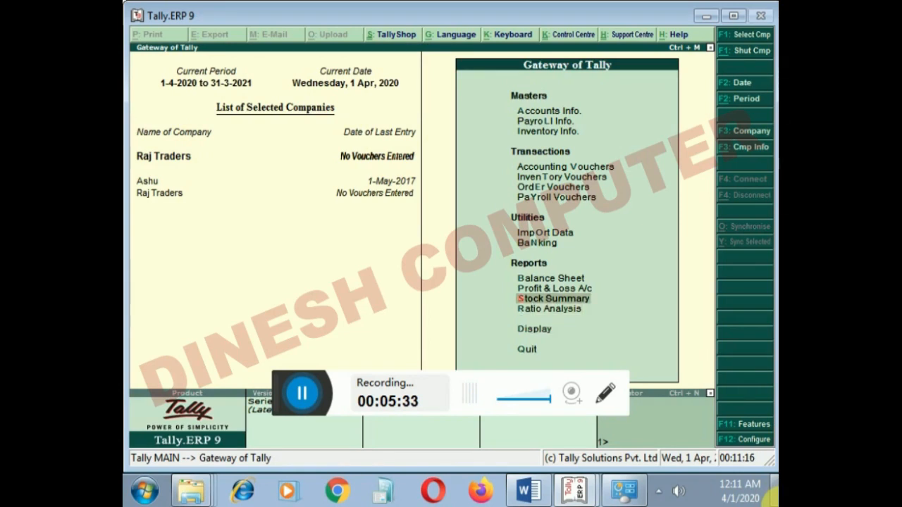
key("Up")
key("Up")
key("Up")
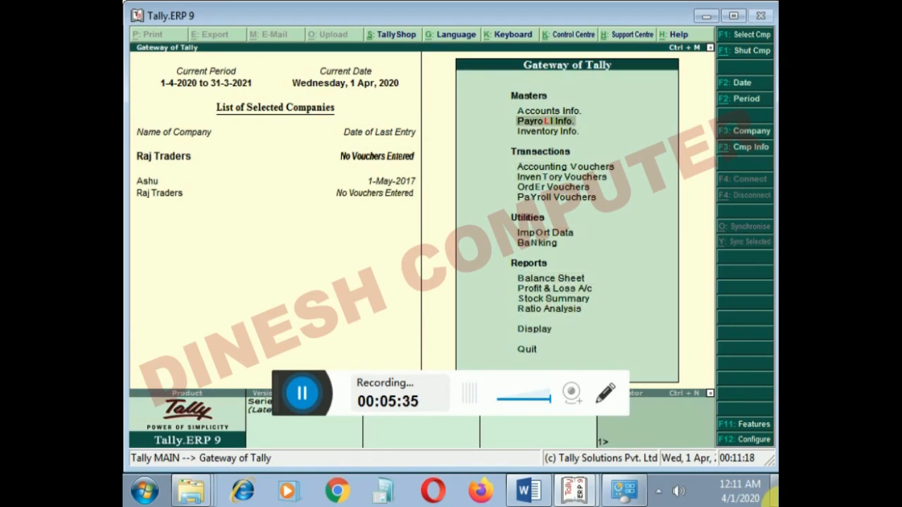
key("Up")
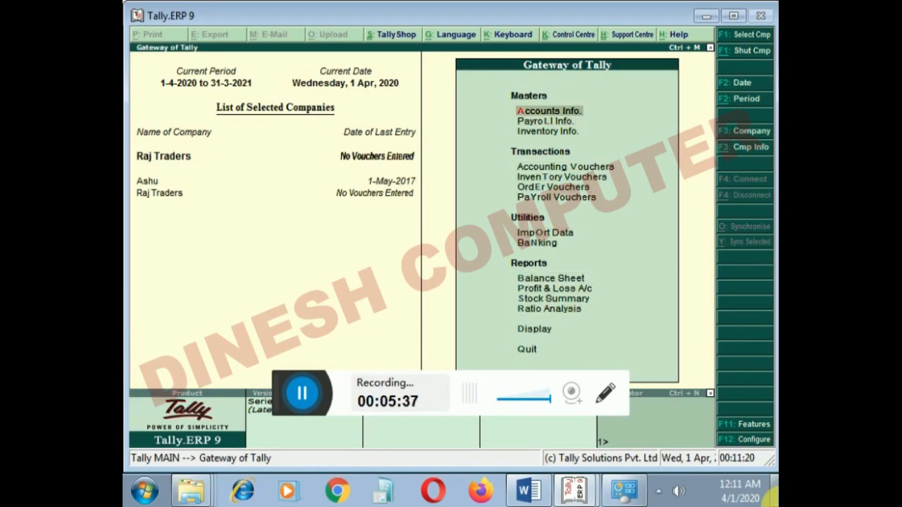
key("Return")
key("Down")
key("Down")
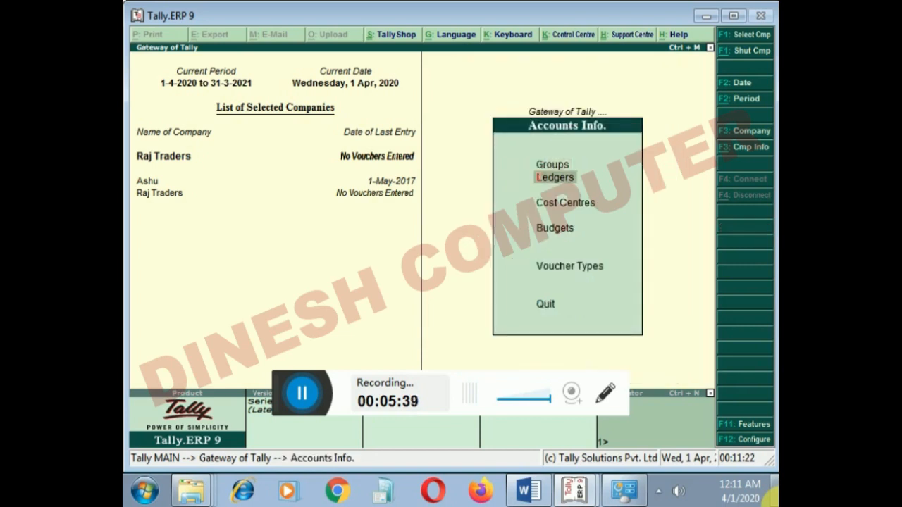
key("Down")
key("Up")
key("Return")
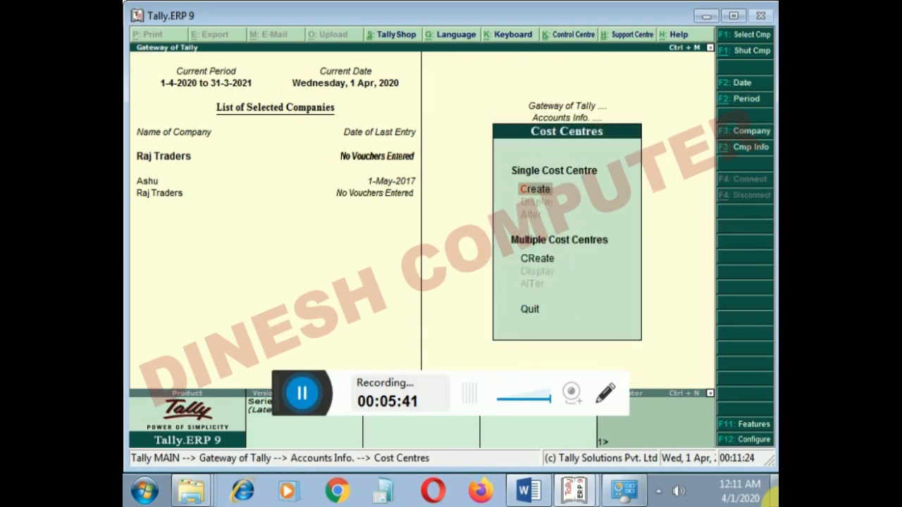
key("Return")
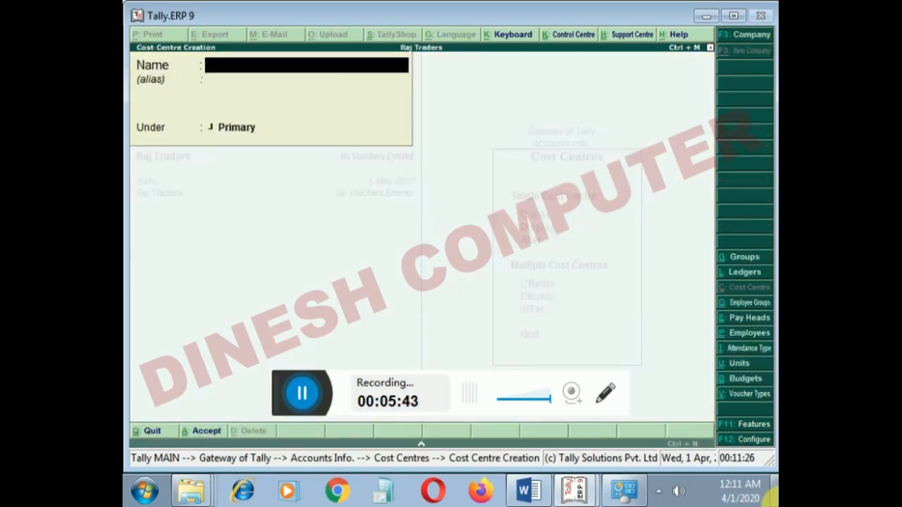
- Create a cost centre named Bhopal under Primary
type("Bhopal")
key("Return")
- Create a cost centre named Indore under Primary
key("Return")
key("Return")
type("Indore")
key("Return")
key("Return")
key("Return")
key("Return")
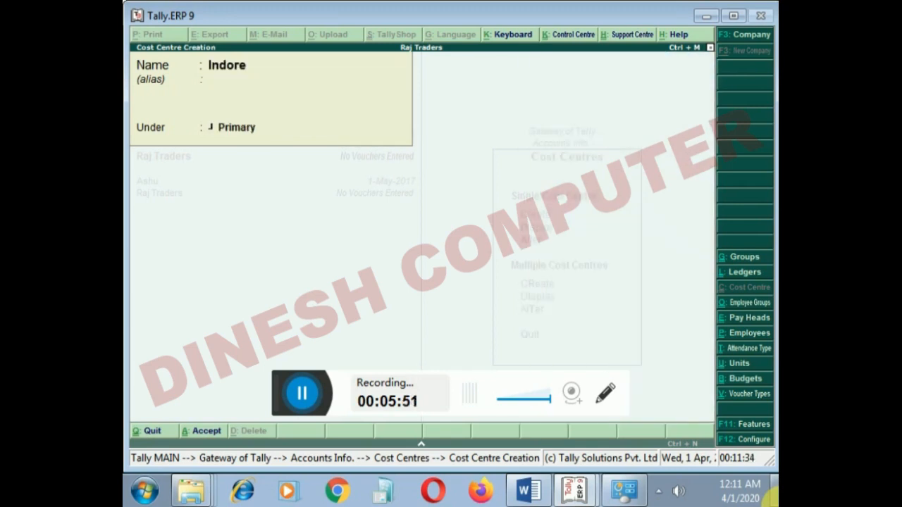
- Create a cost centre named Sihore under Primary and return to the Cost Centres menu
type("Siho")
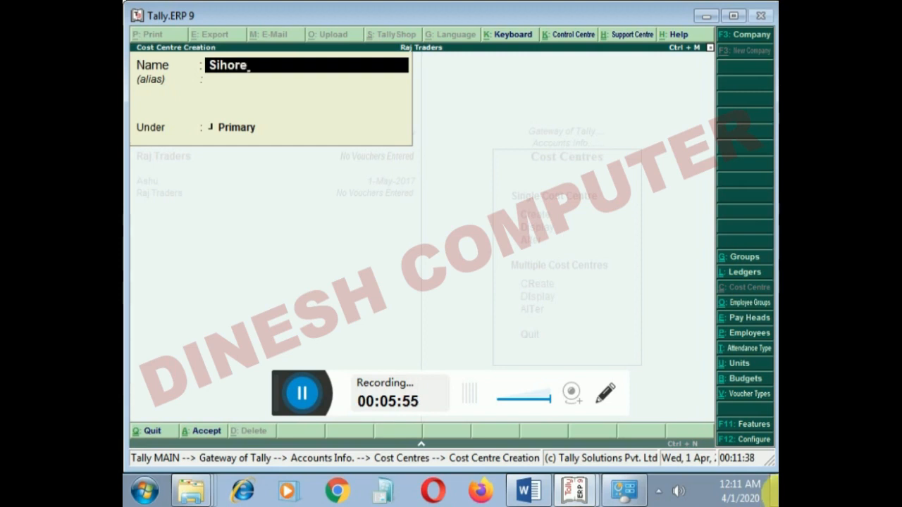
key("Return")
key("Return")
key("Return")
key("Return")
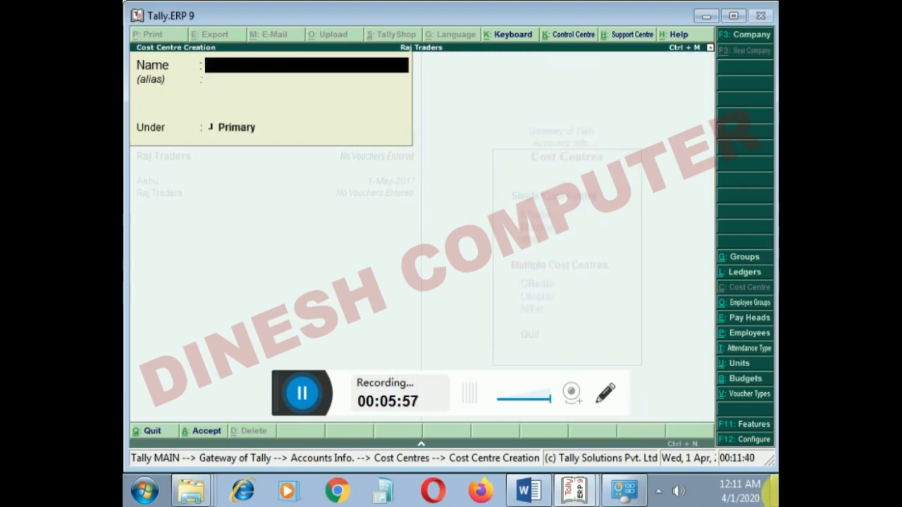
key("Escape")
key("Return")
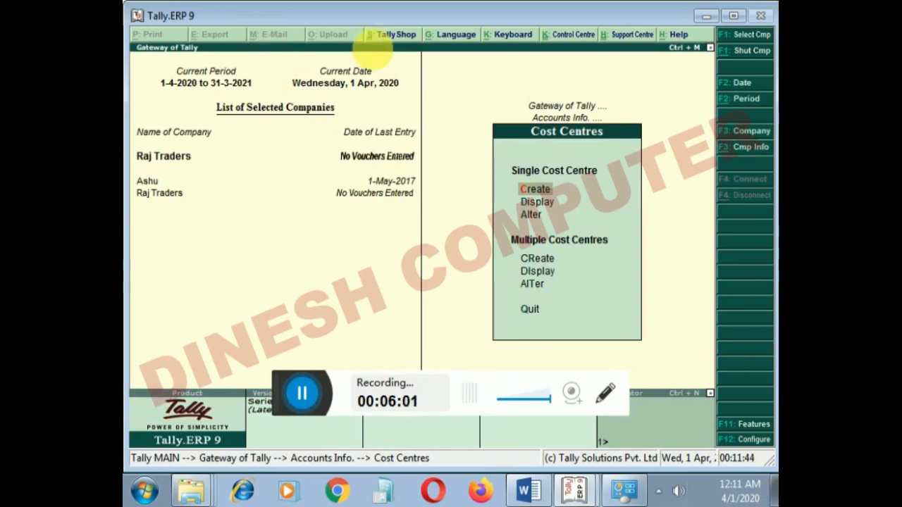
- Switch to the Word document and add "Cost center" as the fourth item of the topic list
left_click(528, 490)
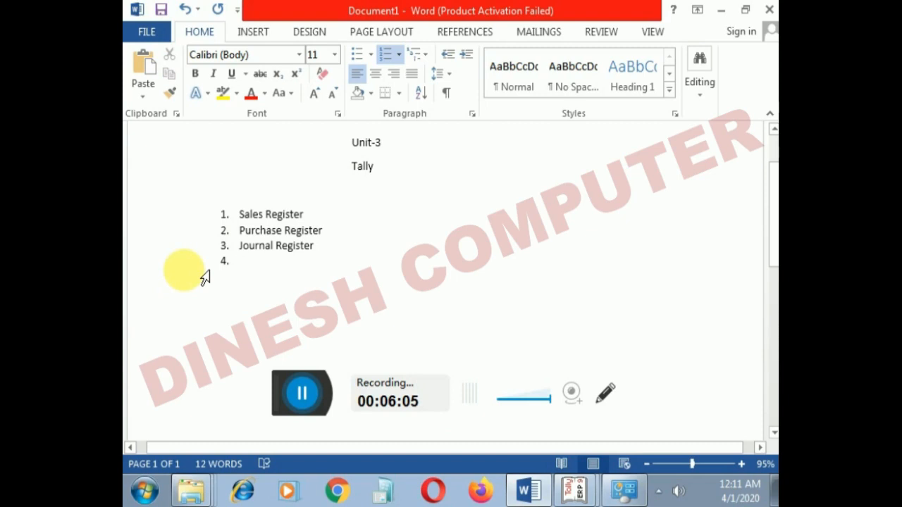
type("cos")
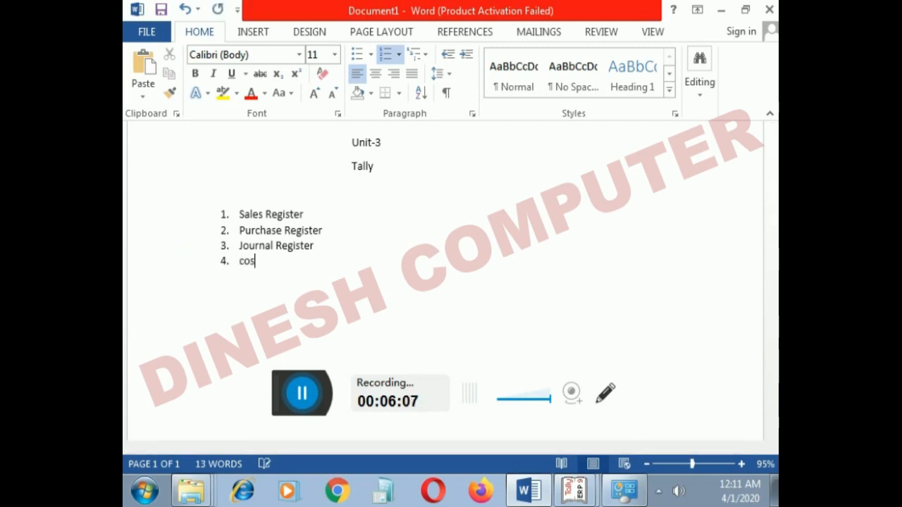
key("BackSpace")
key("BackSpace")
type("Cost cent")
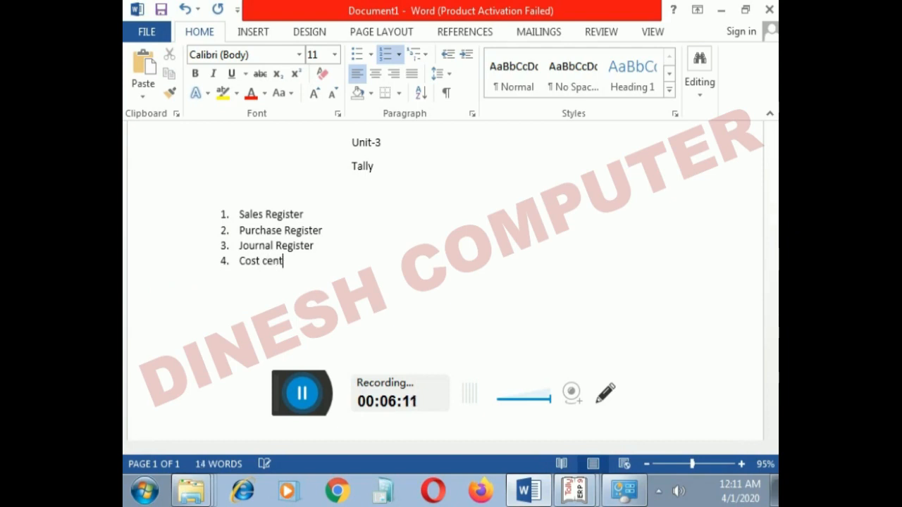
type("er")
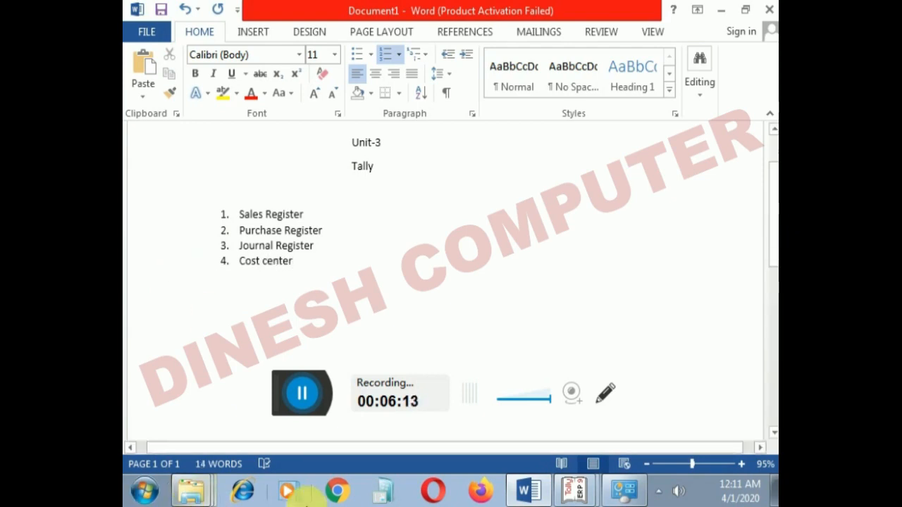
- Switch back to Tally and open a new Receipt voucher under Accounting Vouchers
left_click(574, 493)
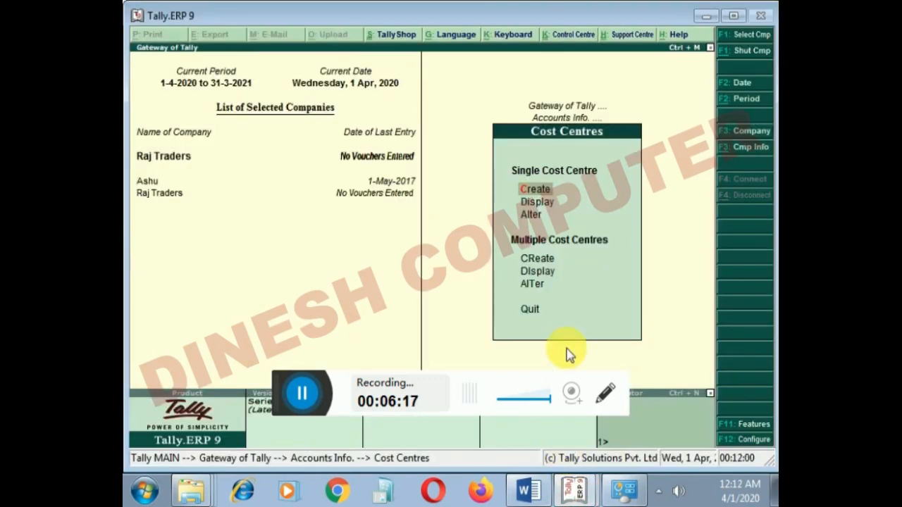
key("Escape")
key("Escape")
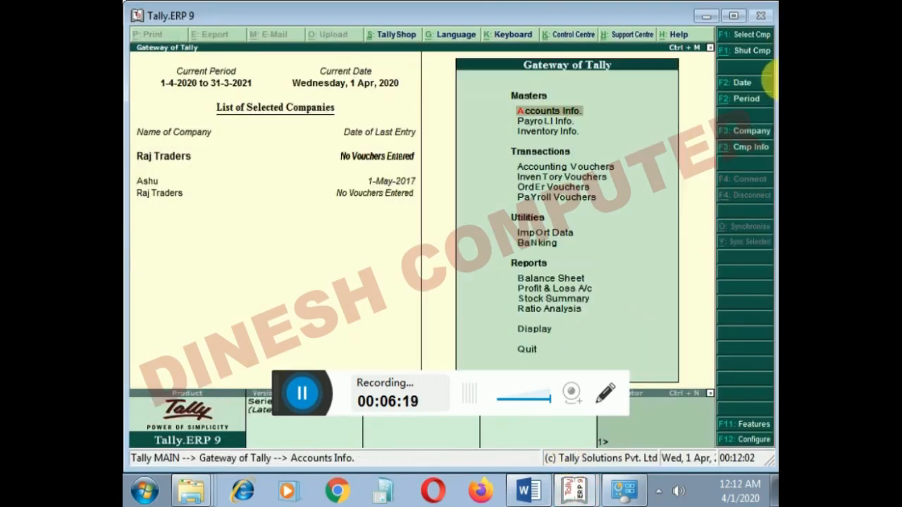
key("Down")
key("Down")
key("Down")
key("Return")
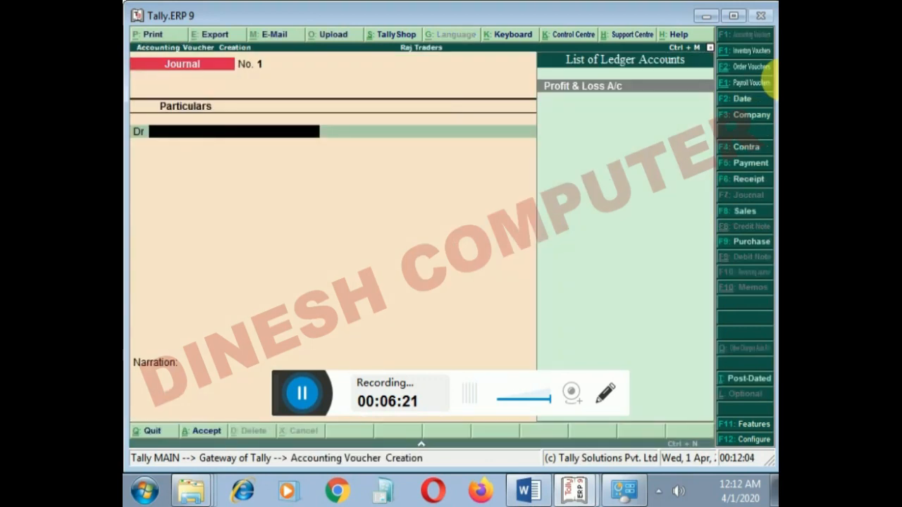
key("F6")
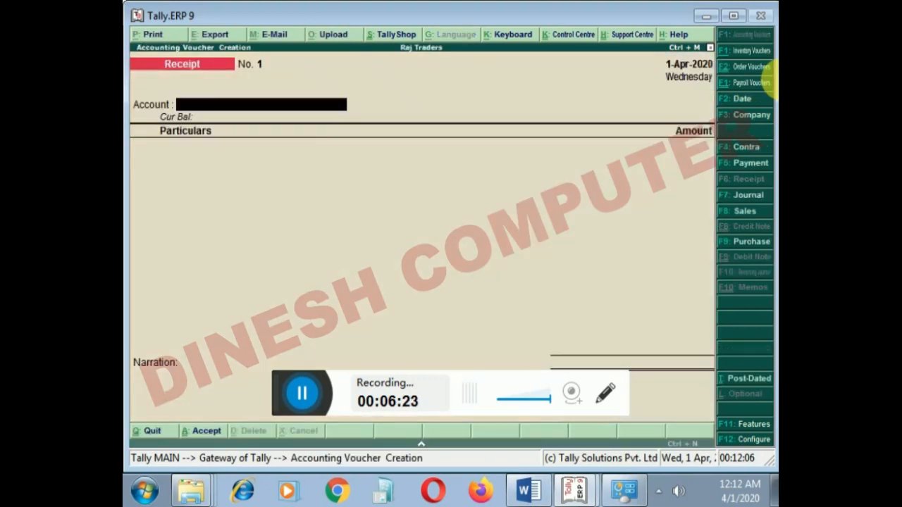
- Set the receipt's account to Cash and create a Capital ledger under Capital Account for the first particulars line
type("c")
key("Return")
key("alt+c")
type("Capital")
key("Return")
type("Ca")
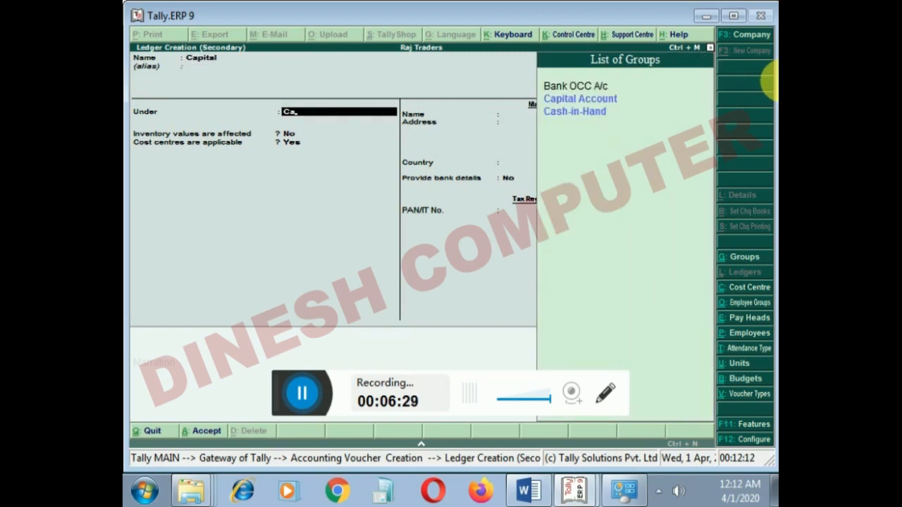
key("Down")
key("Return")
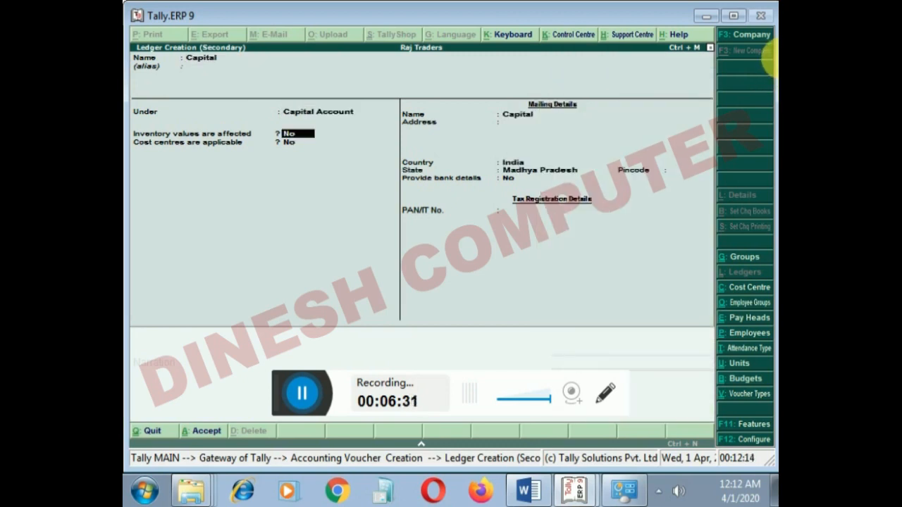
key("Return")
key("Return")
key("Return")
key("Return")
key("Return")
key("Return")
key("Return")
key("Return")
key("Return")
key("Return")
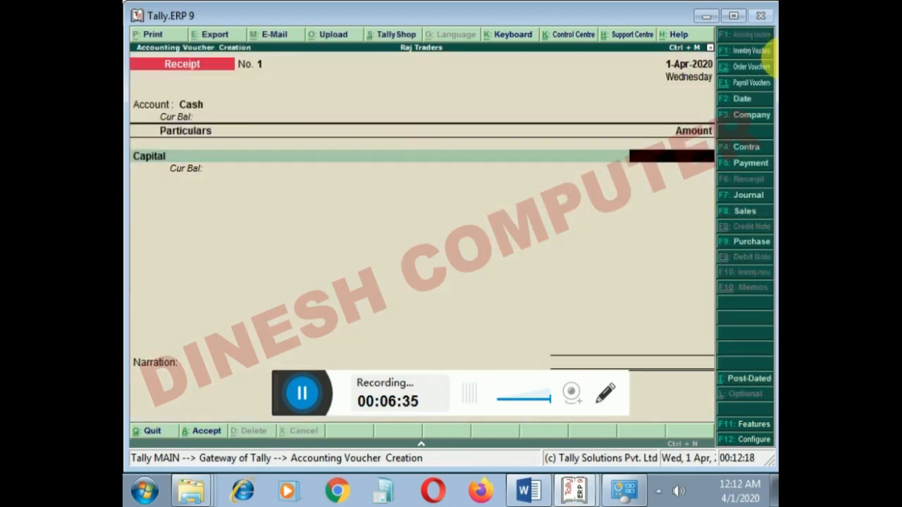
- Enter 250000 as the Capital amount, save the receipt without a narration and return to the Gateway of Tally
type("2,50,0")
type("0000")
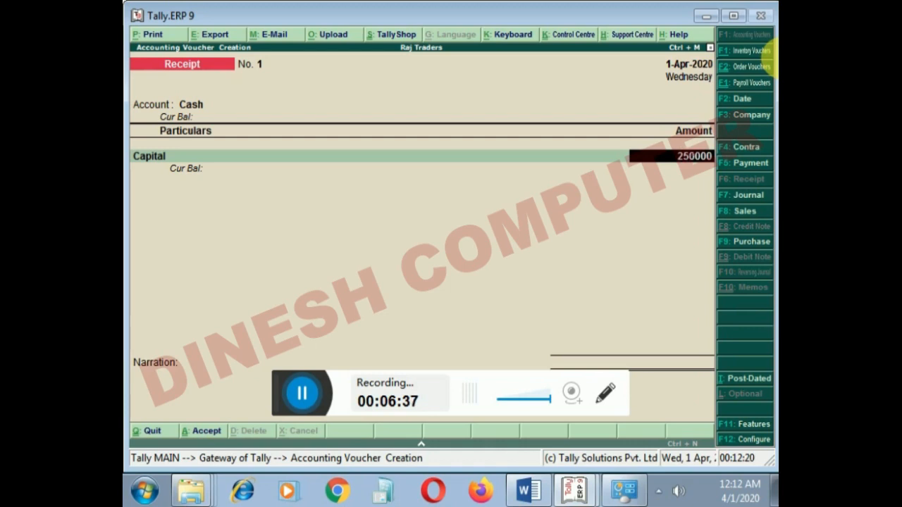
key("Return")
key("Return")
key("Return")
key("Return")
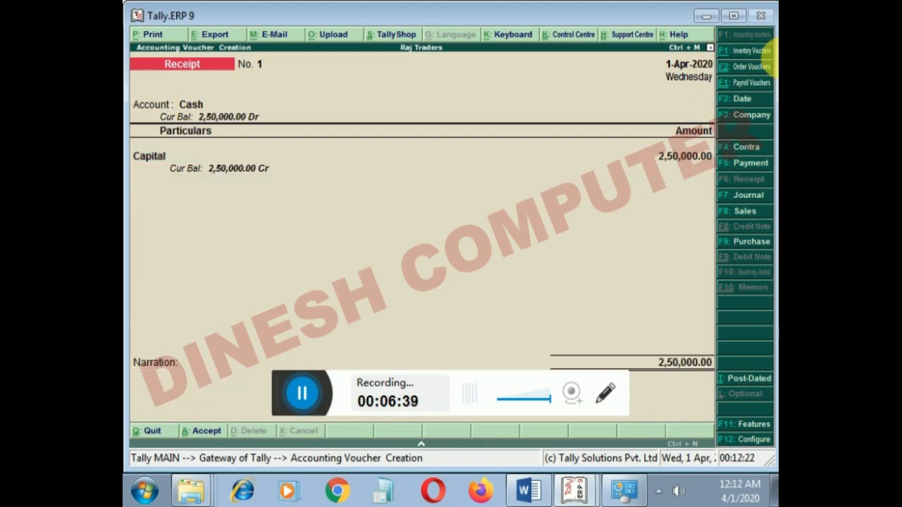
key("Escape")
key("Return")
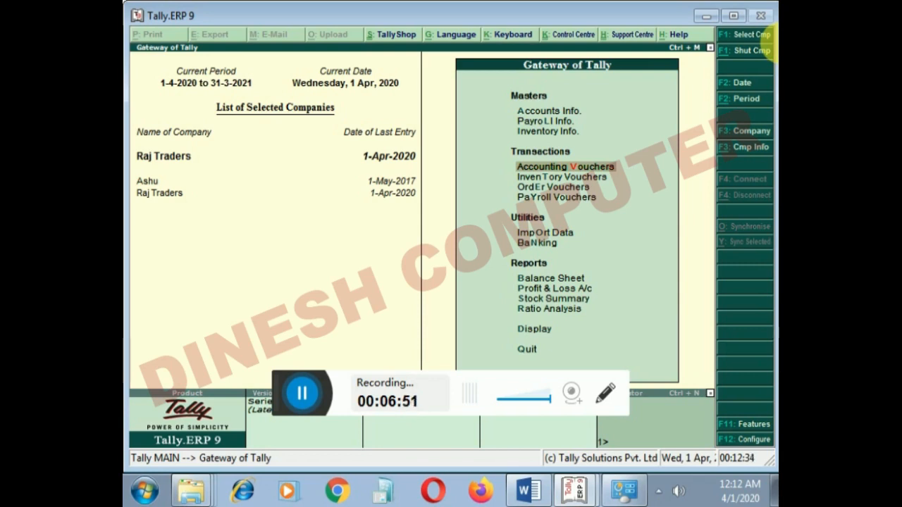
- Open the single Ledger Creation form under Accounts Info
key("Up")
key("Up")
key("Up")
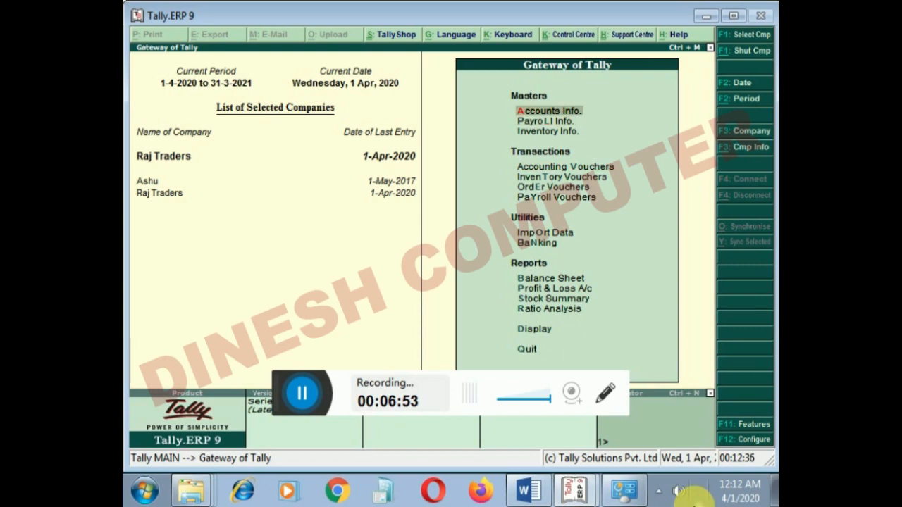
key("Return")
key("Down")
key("Return")
key("Return")
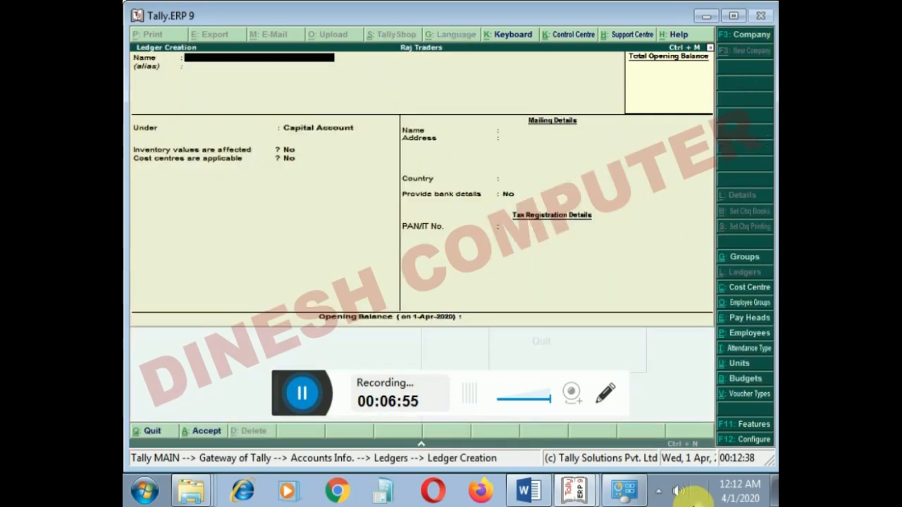
- Name the new ledger Transport Charges
type("Indo")
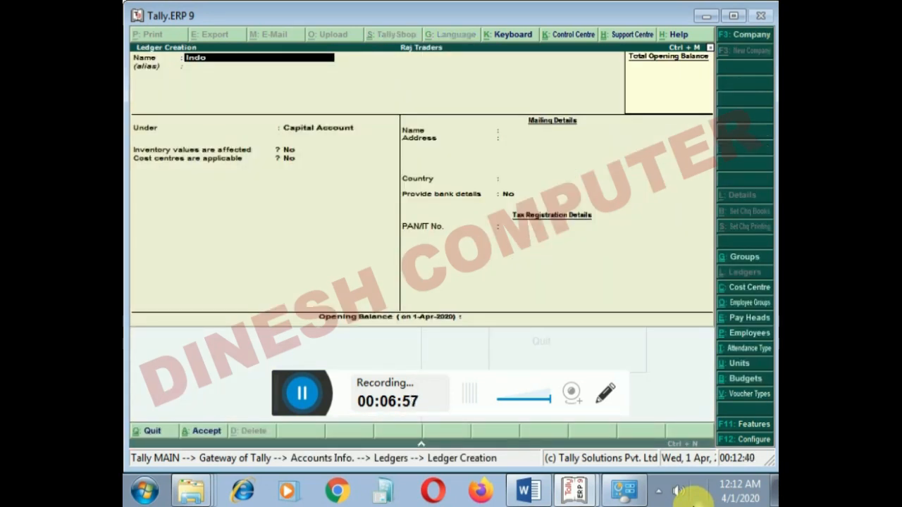
key("BackSpace")
key("BackSpace")
key("BackSpace")
key("BackSpace")
type("Tra")
type("dn")
key("BackSpace")
type("spoprt")
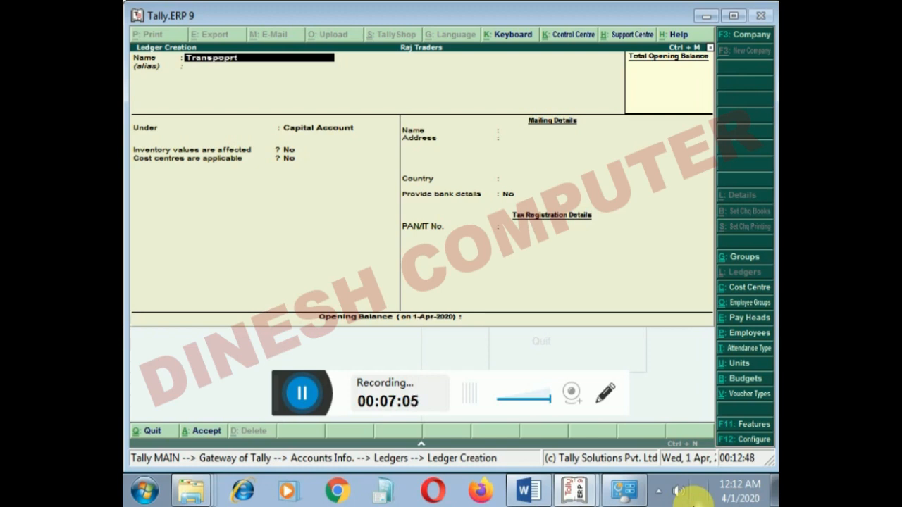
key("BackSpace")
key("BackSpace")
type("o")
type(" charges")
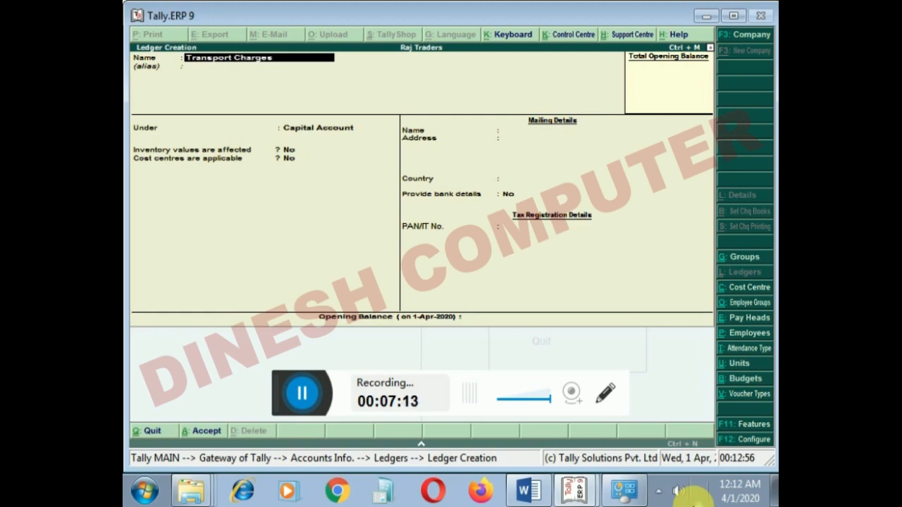
- Assign the Transport Charges ledger to Indirect Expenses with cost centres applicable, and return to the Ledgers menu
key("Return")
key("Return")
type("ind")
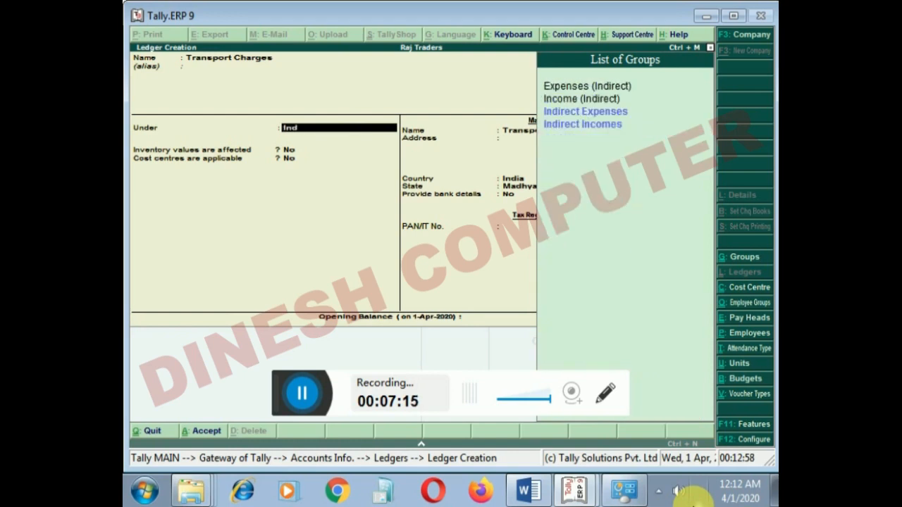
key("Down")
key("Down")
key("Up")
key("Return")
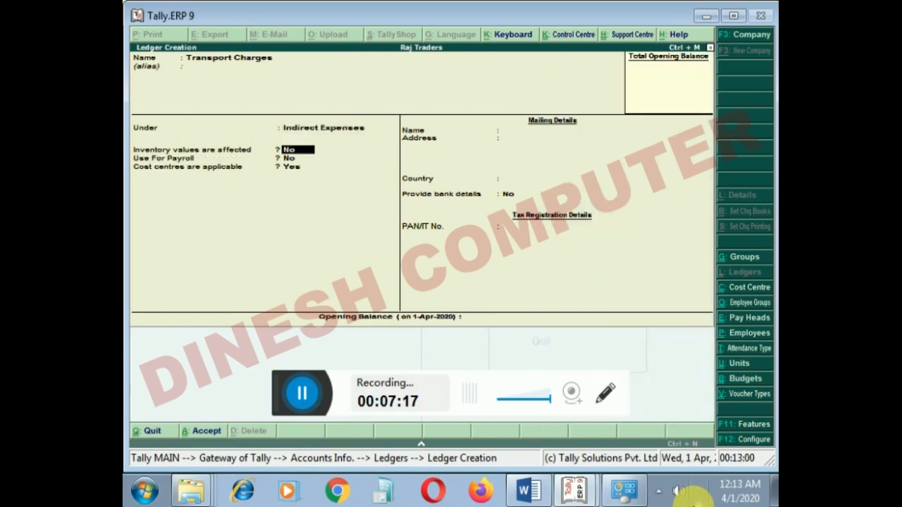
key("Return")
key("Return")
key("Return")
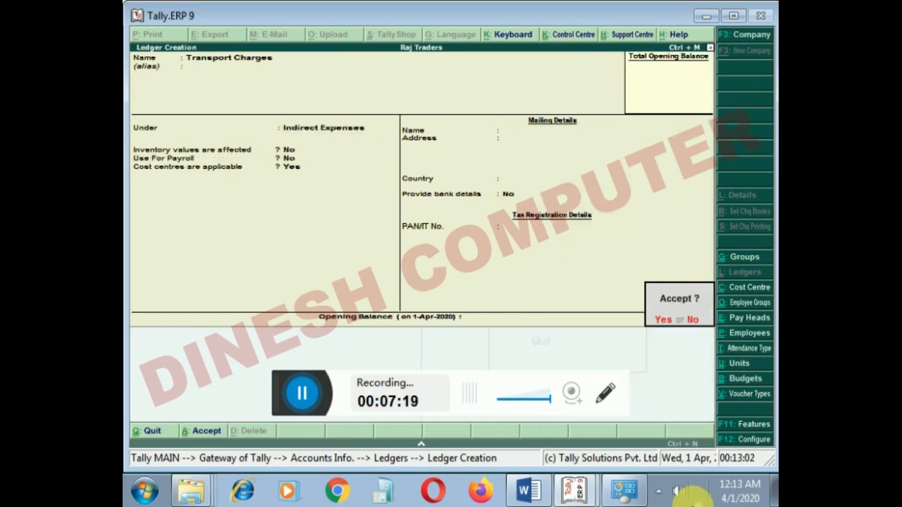
key("Escape")
- Return to the Gateway of Tally and open the Accounting Features of the company
key("Escape")
key("Return")
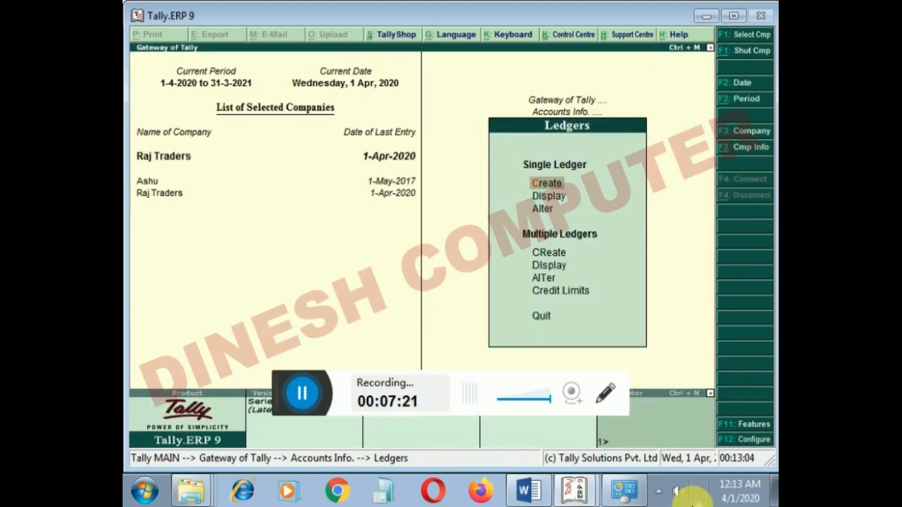
key("Escape")
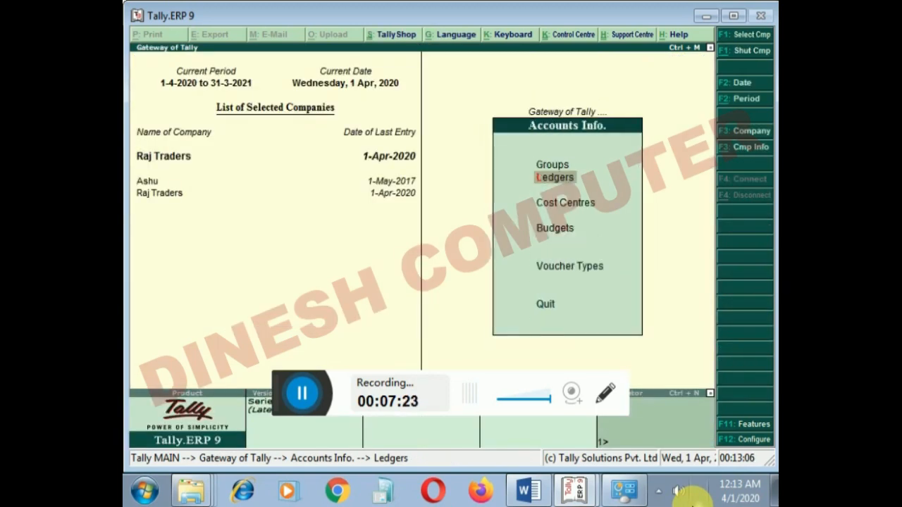
key("Escape")
key("F11")
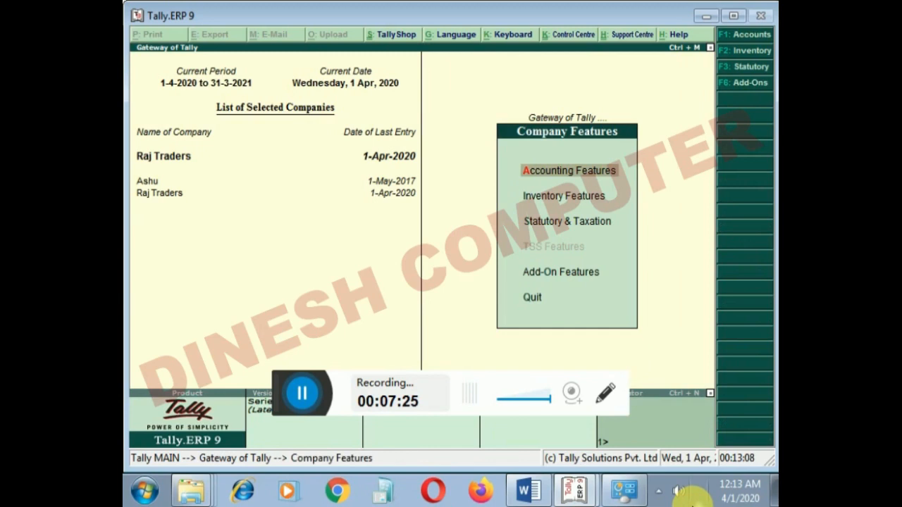
key("Return")
- Enable pre-defined cost centre allocations in transactions to open the Cost Centre Classes list
key("Return")
key("Return")
key("Return")
key("Return")
key("Return")
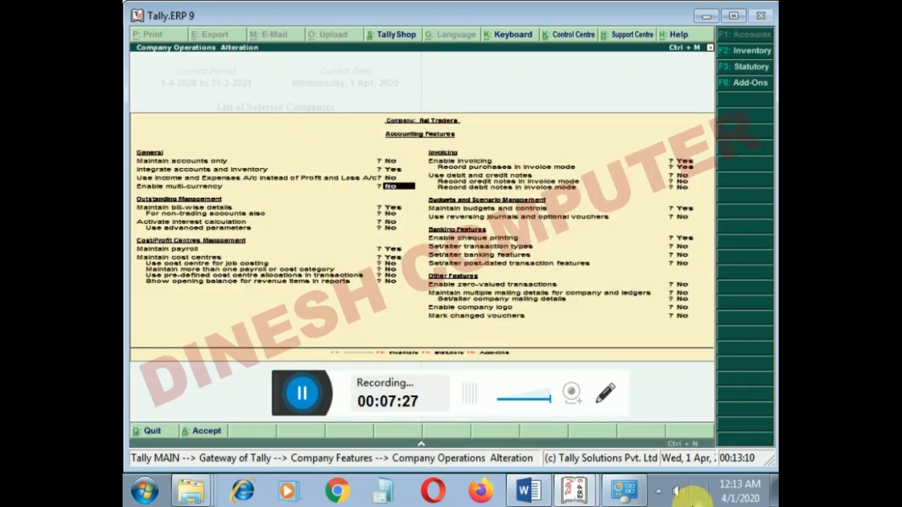
key("Return")
key("Return")
key("Return")
key("Return")
key("Return")
key("Return")
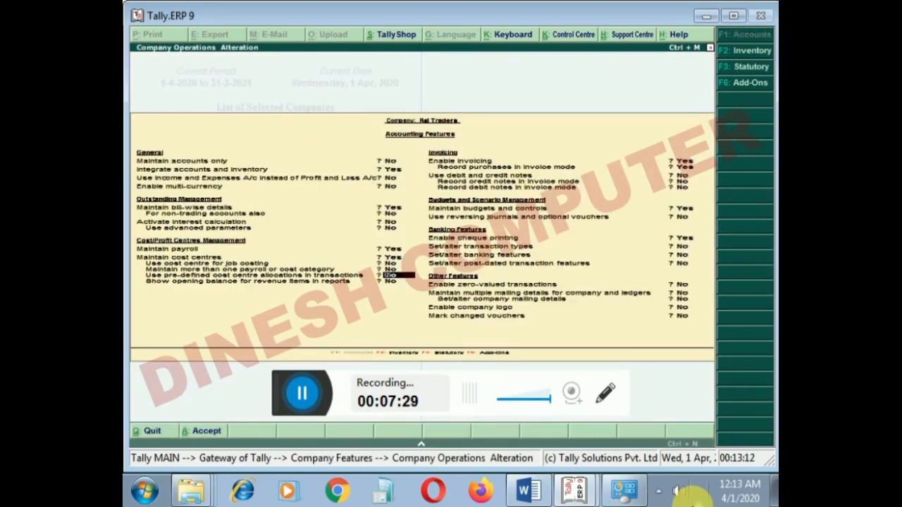
key("Return")
key("Up")
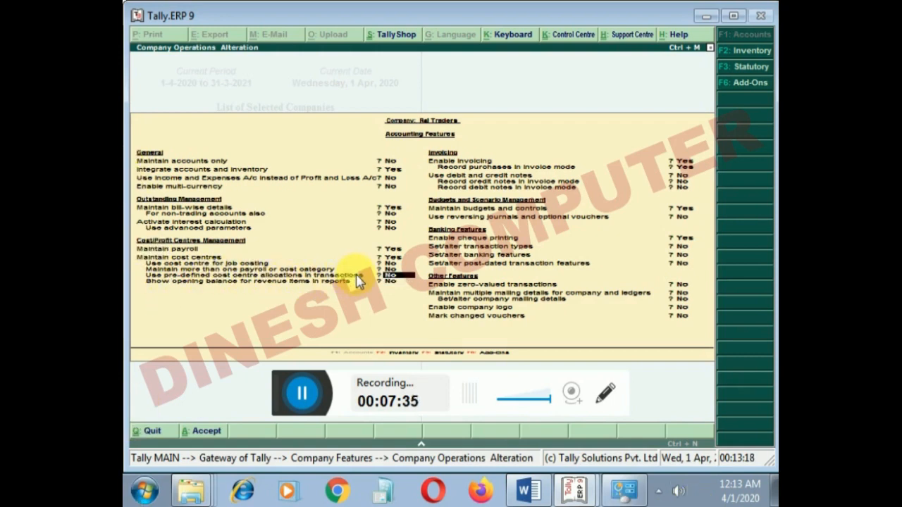
key("Return")
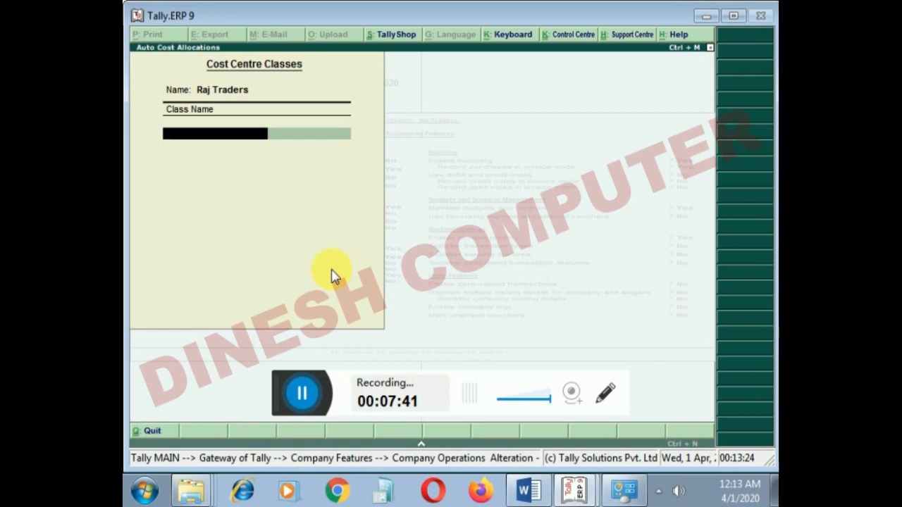
- Add a cost centre class named Raj Traders
type("j Traders")
key("Return")
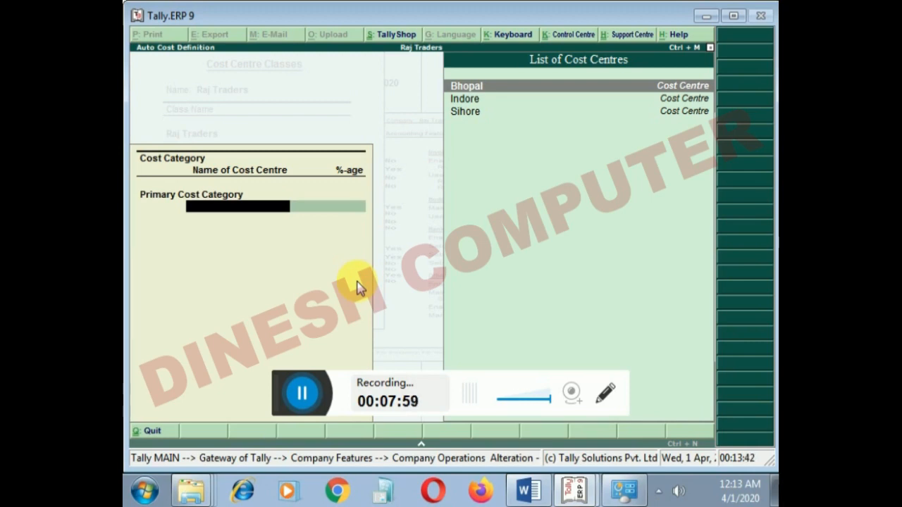
- Allocate the class 30% to Bhopal, 30% to Indore and 40% to Sihore, and return to the Accounting Features
key("Return")
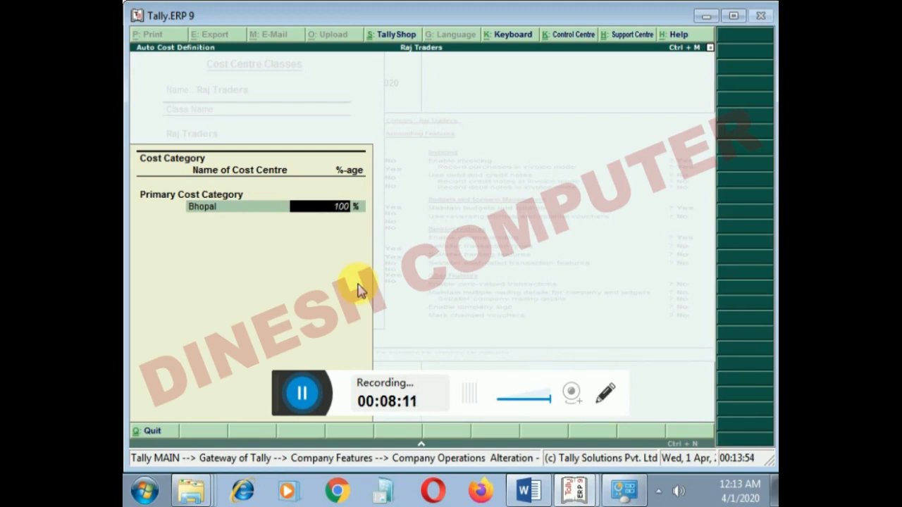
type("30")
key("Return")
key("Return")
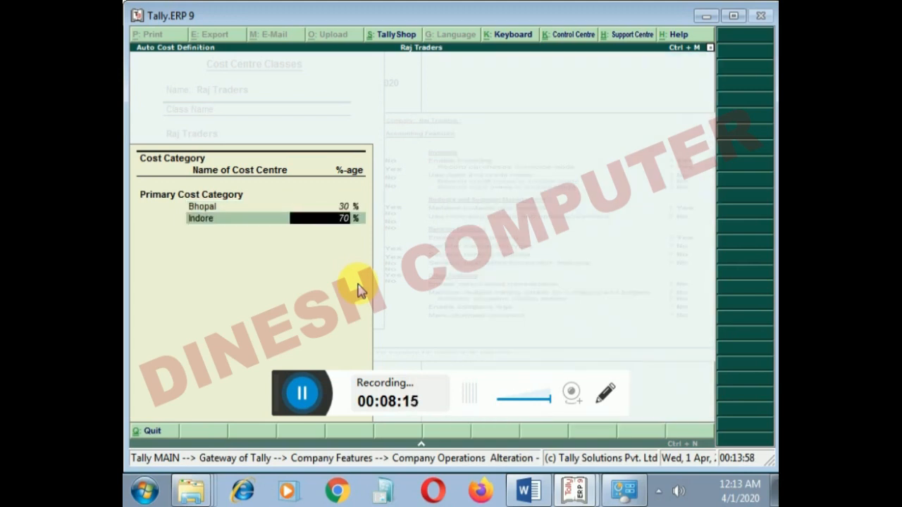
type("30")
key("Return")
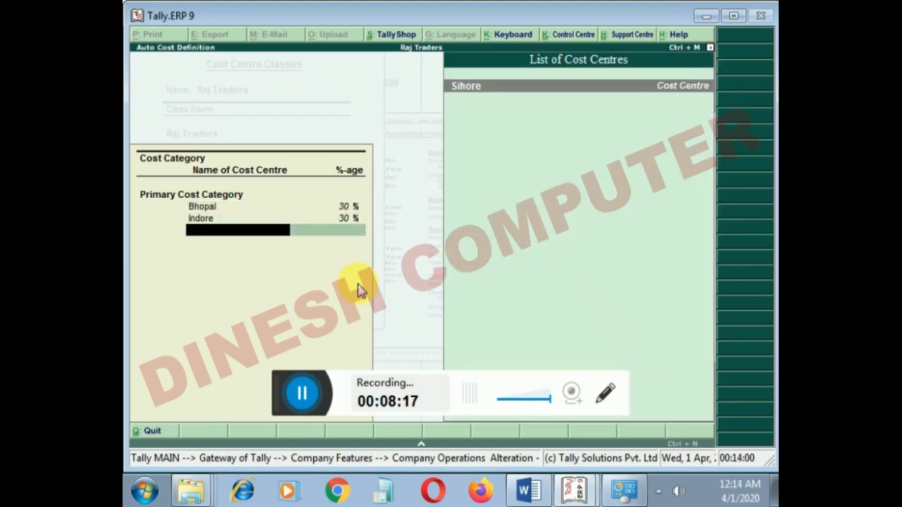
key("Return")
key("Return")
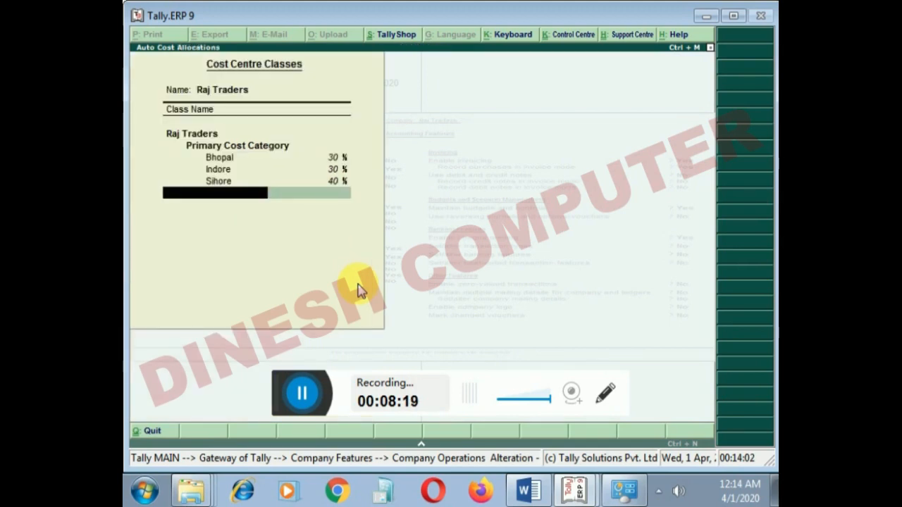
key("Return")
key("Return")
key("Return")
key("Return")
key("Return")
key("Return")
key("Return")
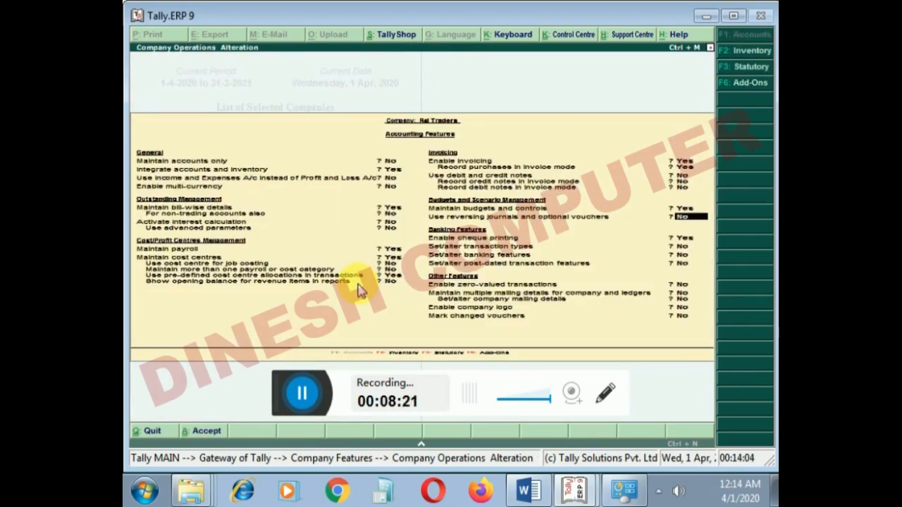
- Accept the remaining Accounting Features settings and return to the Gateway of Tally
key("Return")
key("Return")
key("Return")
key("Return")
key("Return")
key("Return")
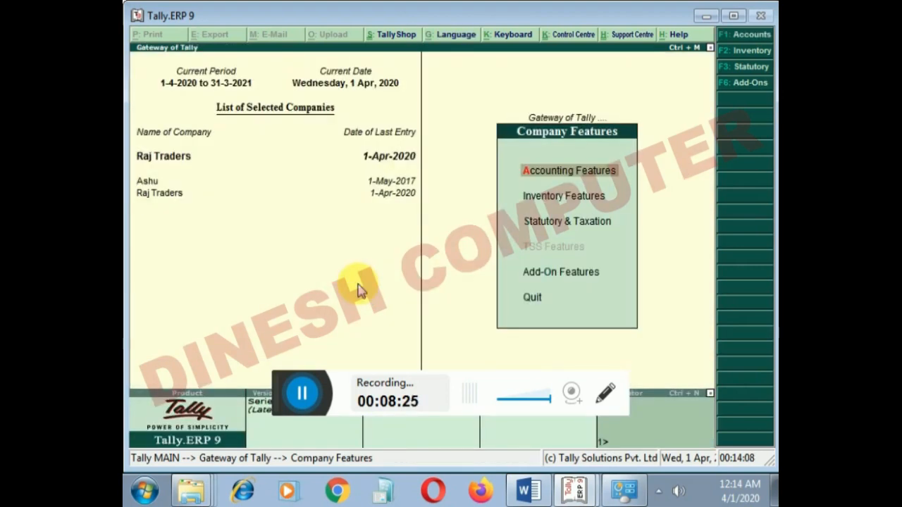
key("Escape")
- Start a payment voucher and assign it to the Raj Traders cost centre class
key("Down")
key("Down")
key("Down")
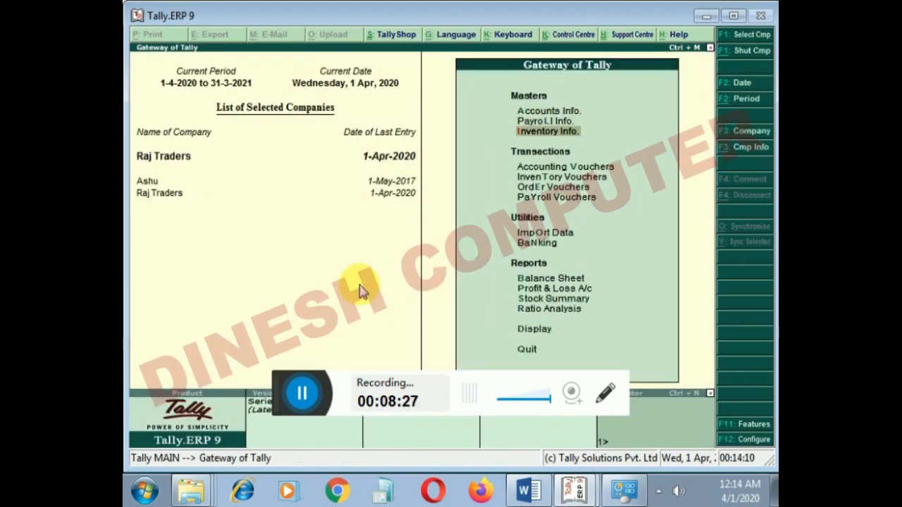
key("Return")
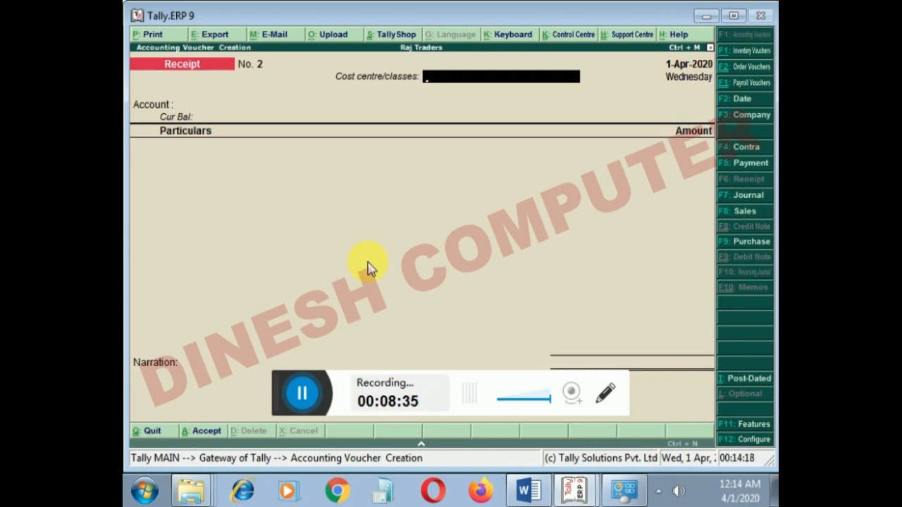
key("F5")
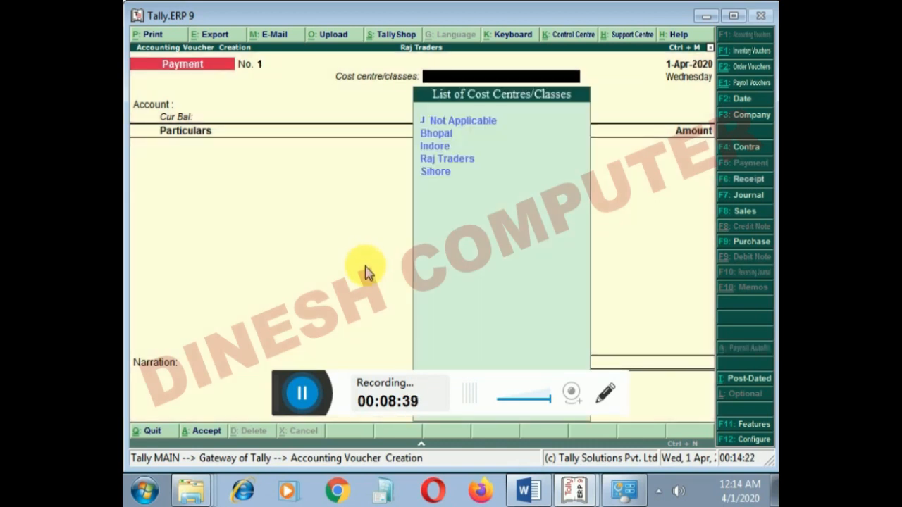
key("Down")
key("Down")
key("Down")
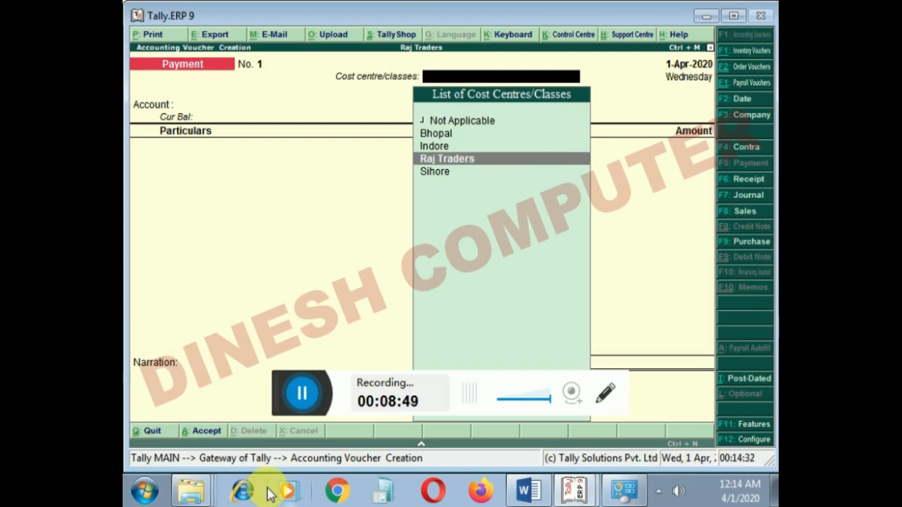
key("Return")
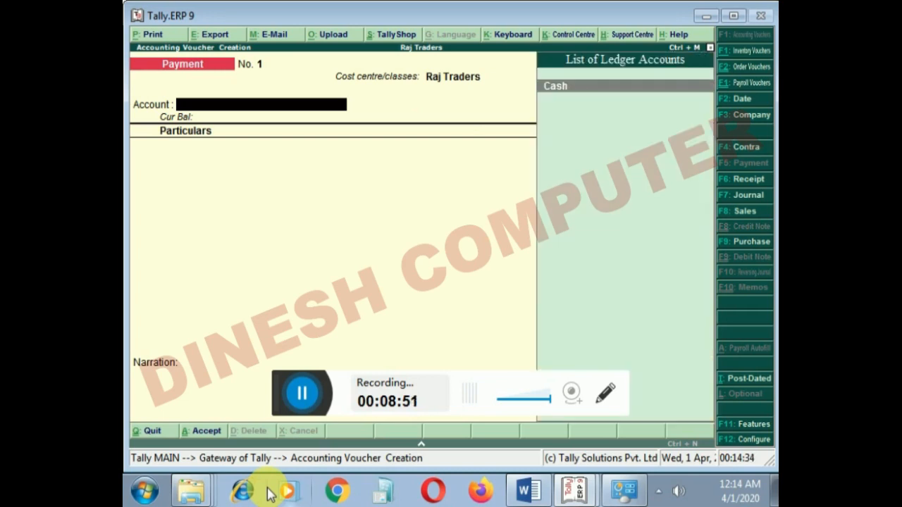
- Record a payment of 25,000 from Cash for Transport Charges and save the voucher
key("Return")
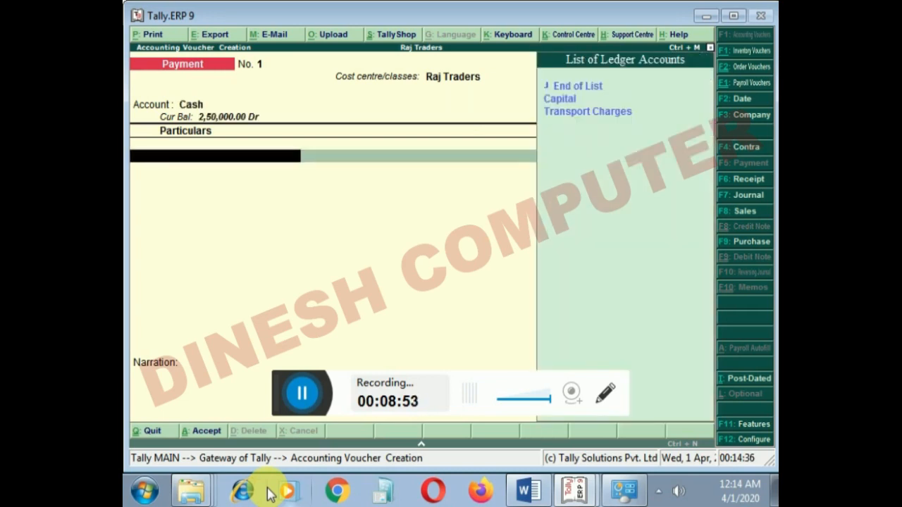
key("Down")
key("Down")
key("Return")
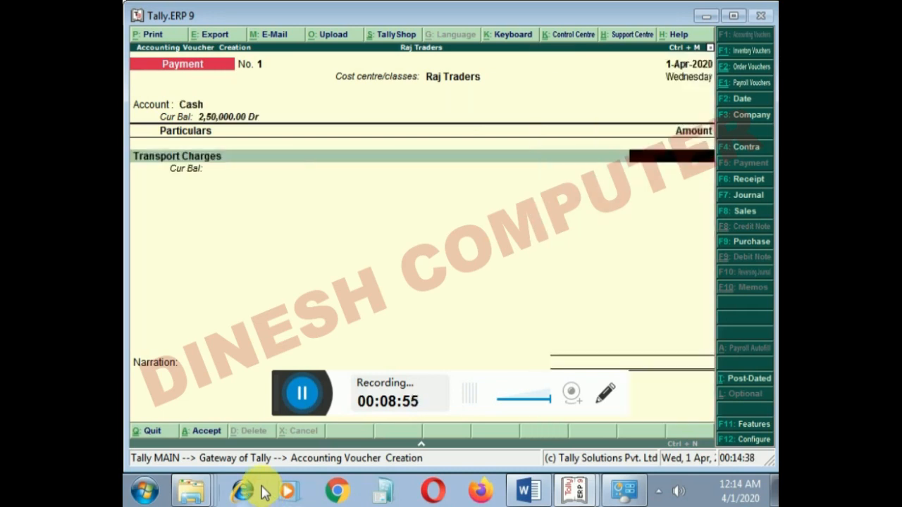
type("25,000")
key("Return")
key("Return")
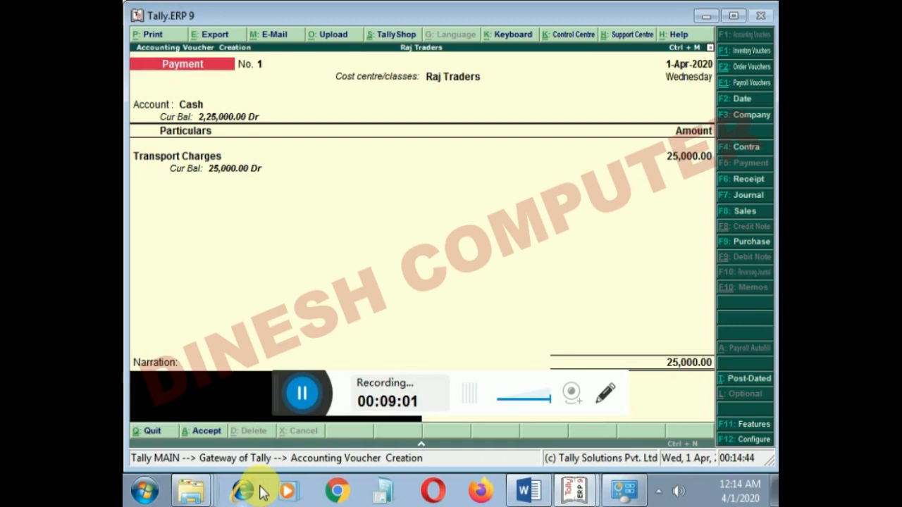
key("Return")
- Quit voucher entry and open the Display Menu from the Gateway of Tally
key("Return")
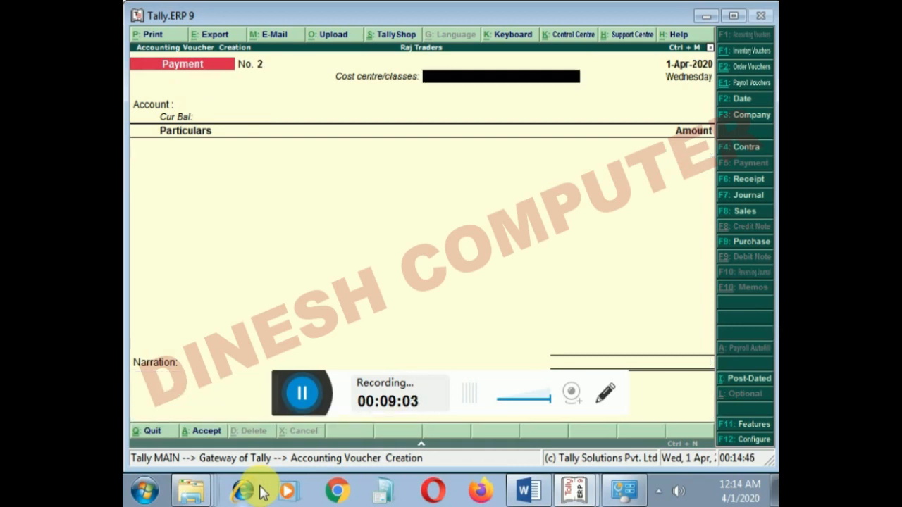
key("Escape")
key("Return")
key("Down")
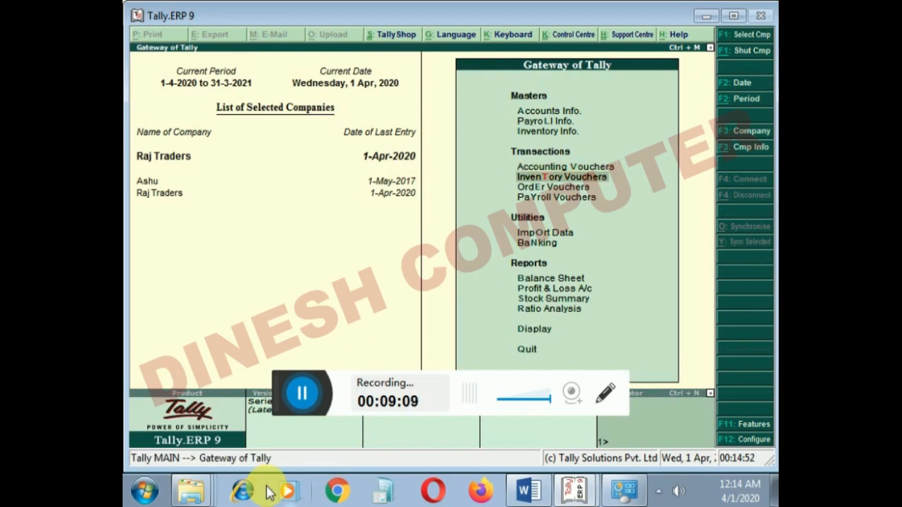
key("Down")
key("Down")
key("Down")
key("Down")
key("Down")
key("Down")
key("Down")
key("Down")
key("Down")
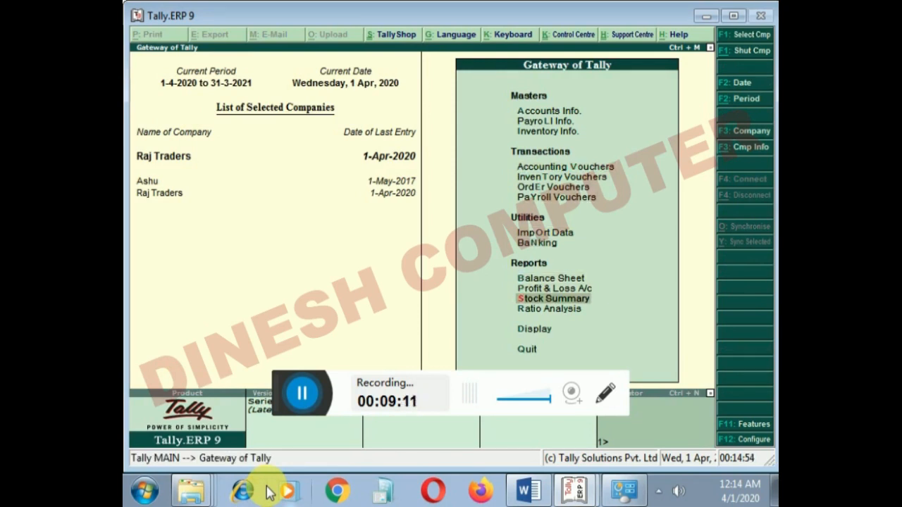
key("Return")
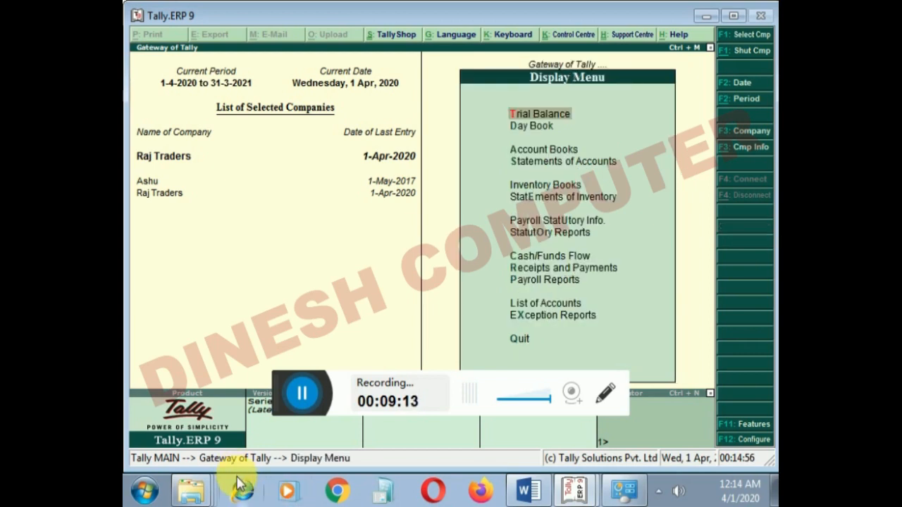
- Open the cost centre Category Summary from the Statements of Accounts
key("Down")
key("Down")
key("Down")
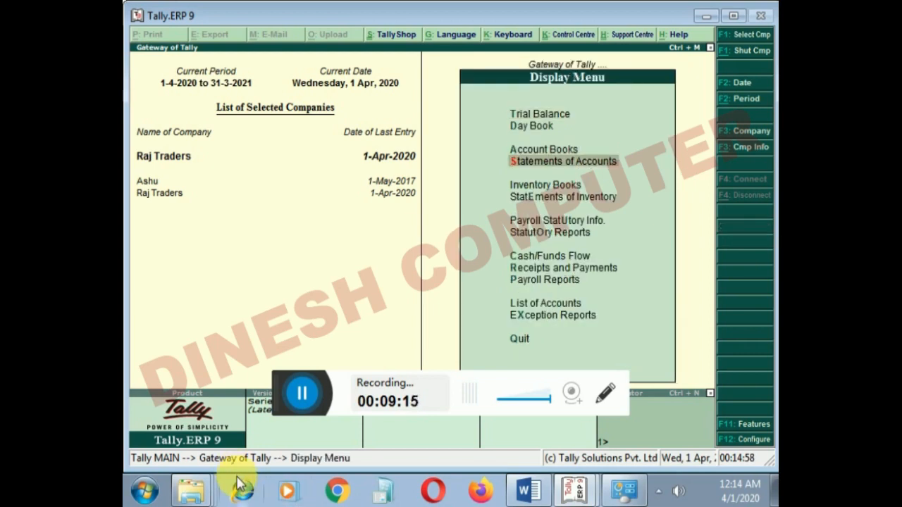
key("Return")
key("Down")
key("Return")
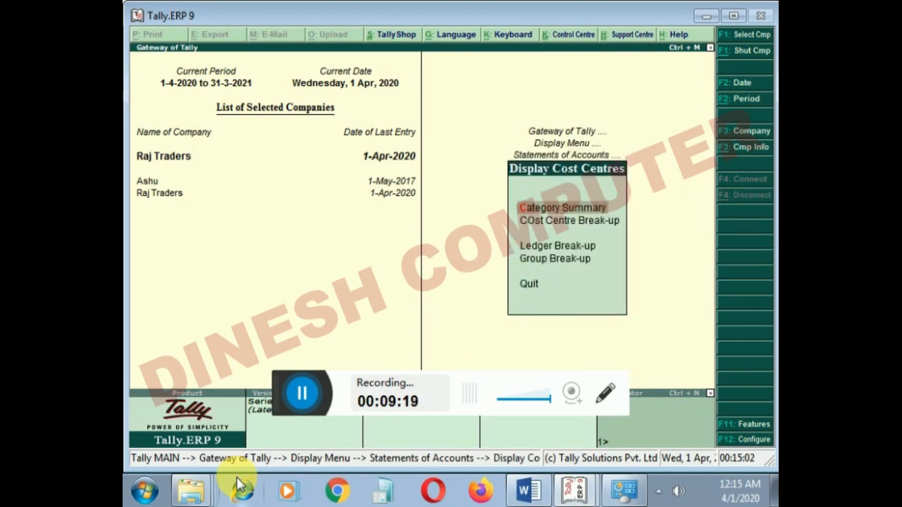
key("Return")
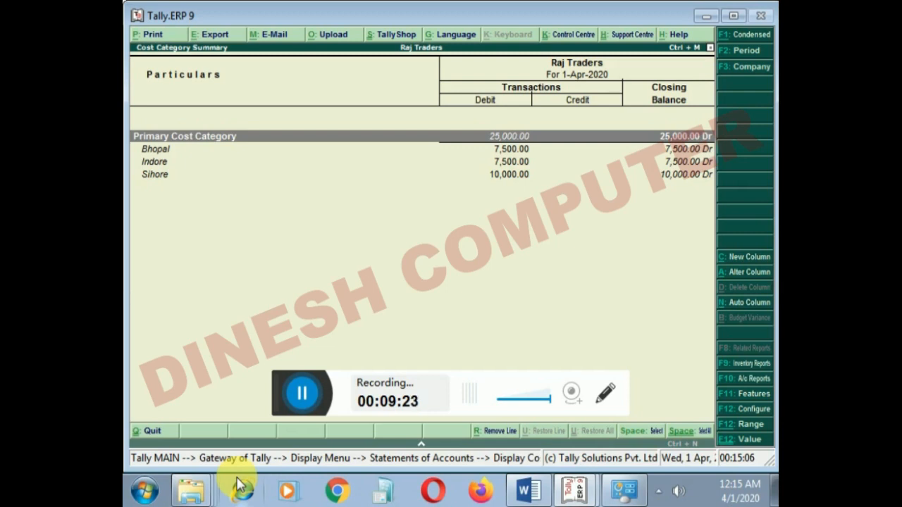
- Examine how the payment is split between the Bhopal, Indore and Sihore cost centres
key("Down")
key("Up")
key("Down")
key("Up")
key("Down")
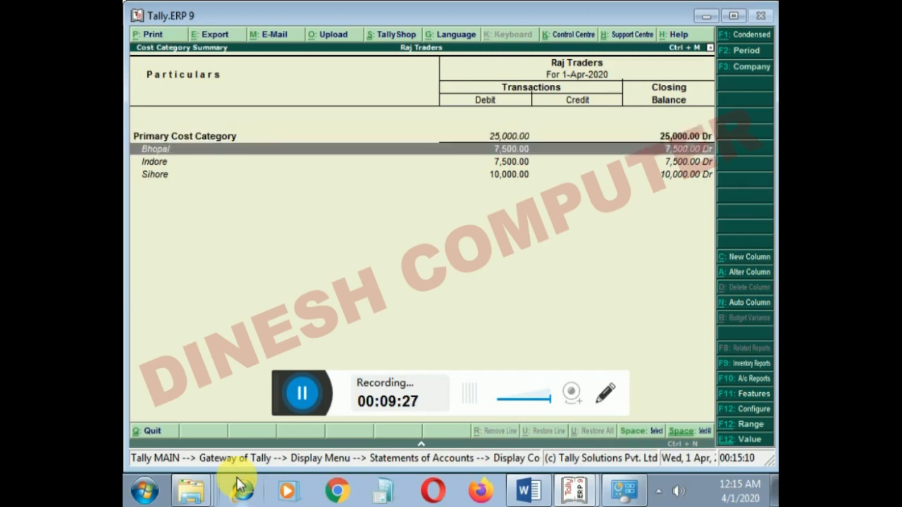
key("Down")
key("Down")
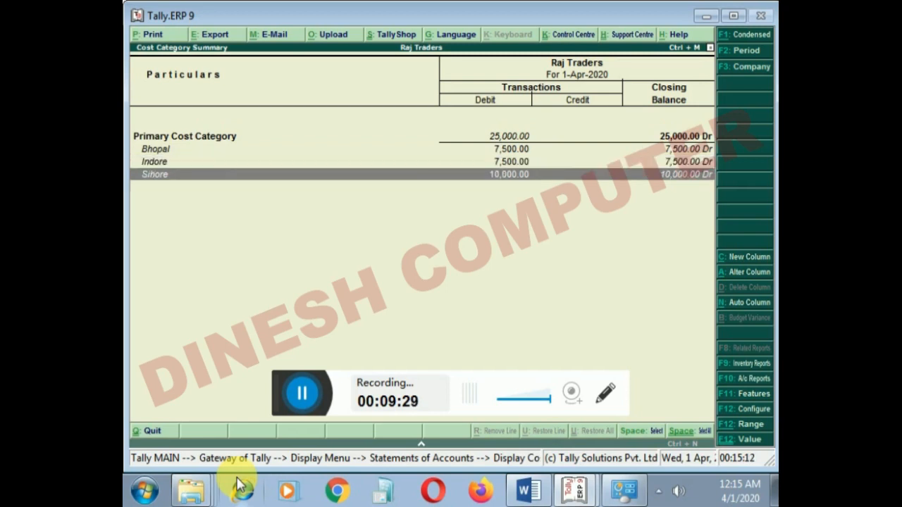
key("Up")
key("Up")
key("Up")
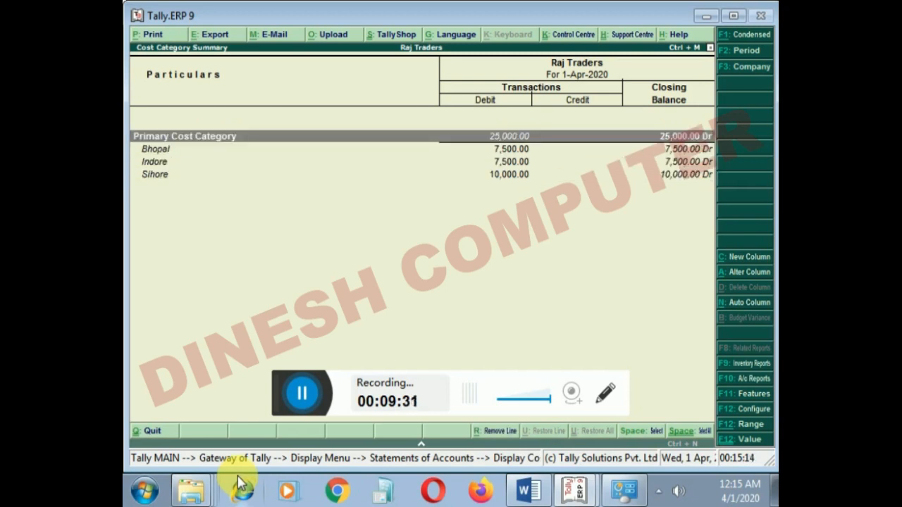
- Close the Cost Category Summary and return to the Gateway of Tally
key("Escape")
key("Escape")
key("Escape")
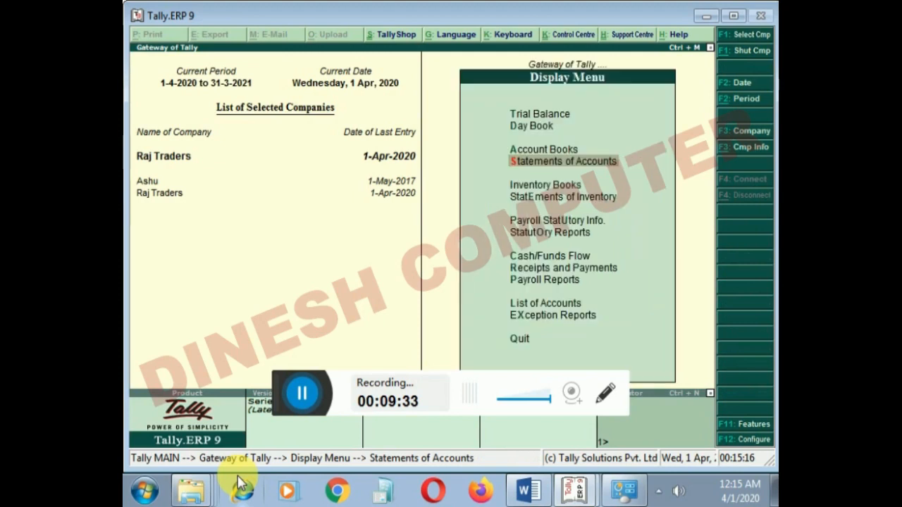
key("Escape")
- Start a sales voucher in accounting invoice mode with reference number 232
key("Up")
key("Up")
key("Up")
key("Up")
key("Up")
key("Up")
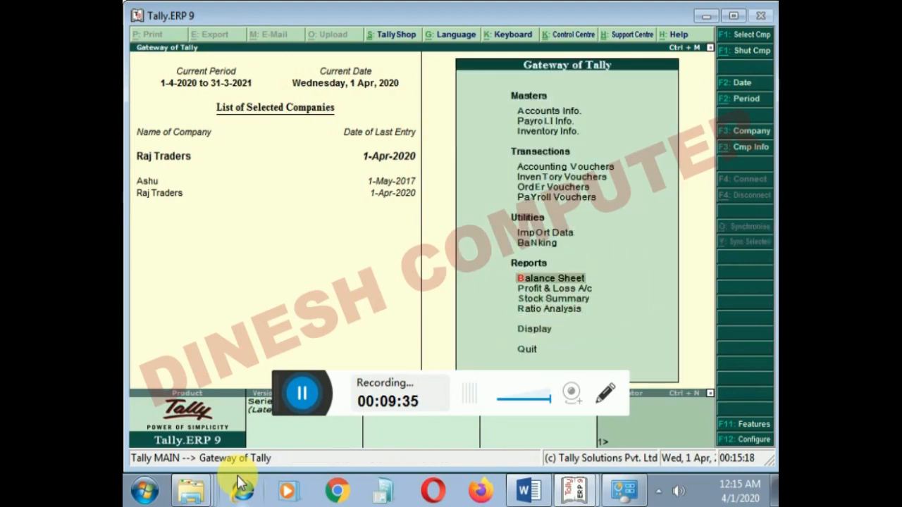
key("Up")
key("Up")
key("Up")
key("Up")
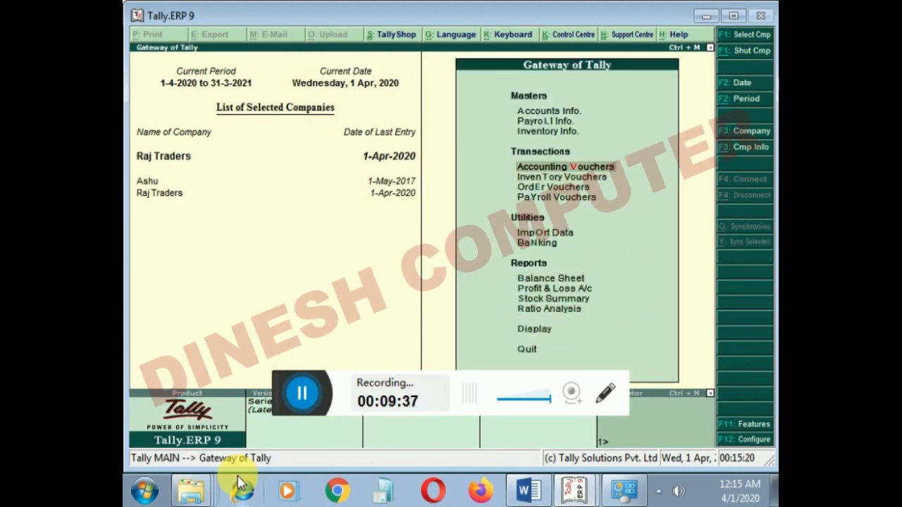
key("Return")
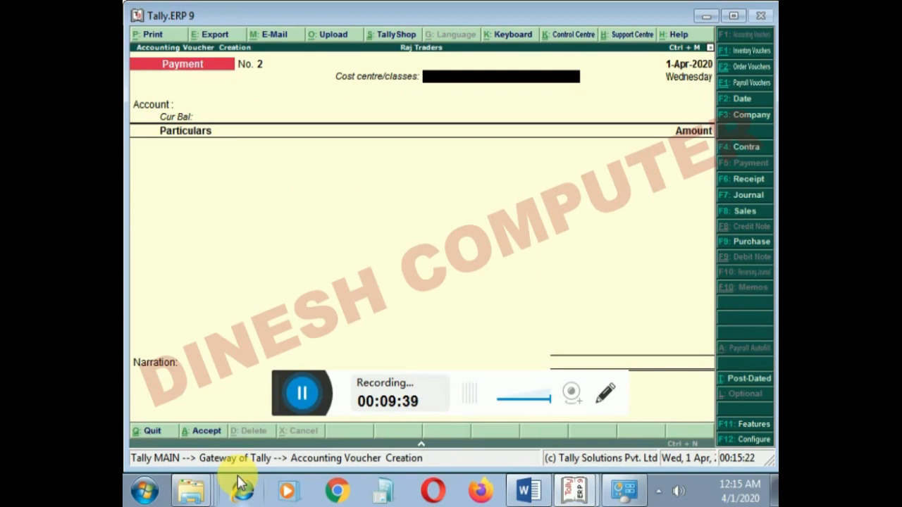
key("F8")
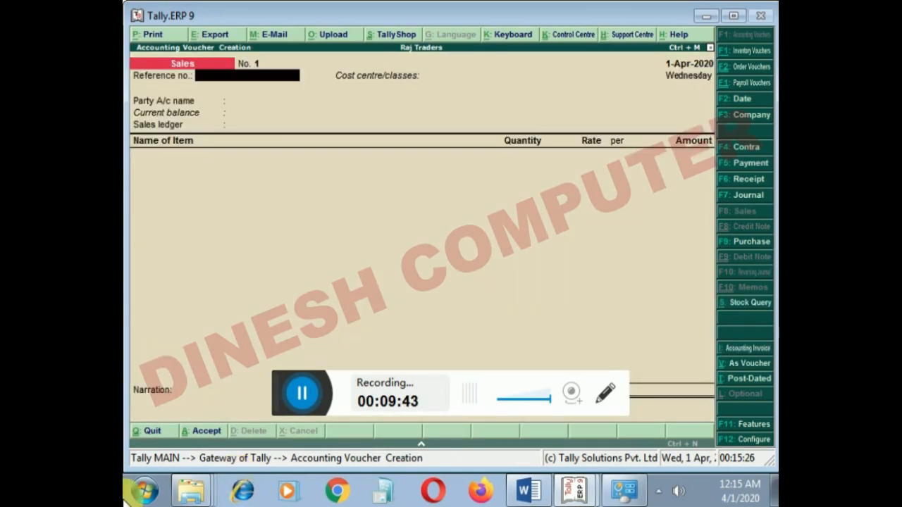
key("ctrl+i")
type("232")
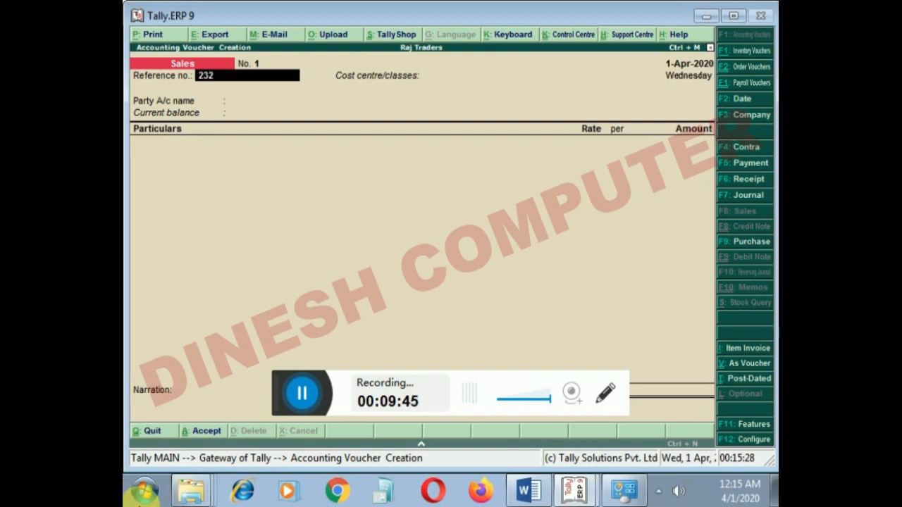
- Assign the sales voucher to the Raj Traders class with Cash as party, leaving the despatch and order details blank
key("Return")
key("Down")
key("Down")
key("Down")
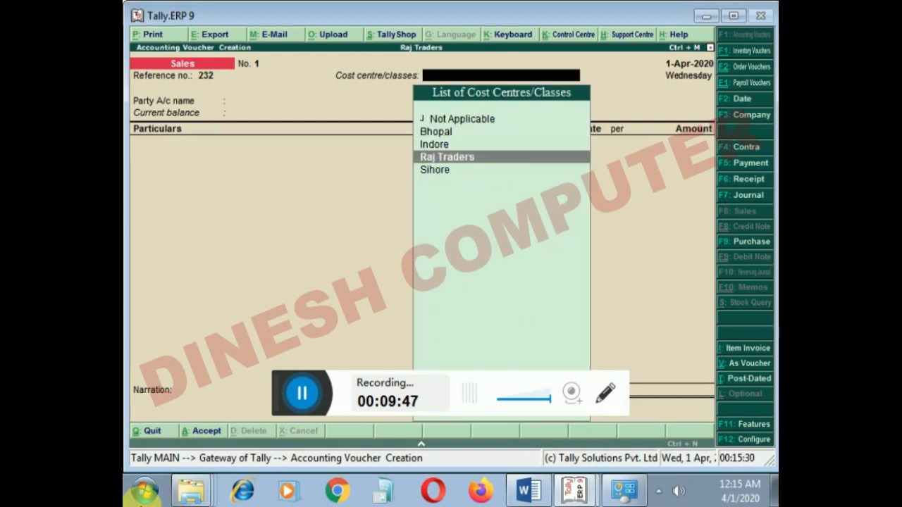
key("Return")
key("Return")
key("Return")
key("Return")
key("Return")
key("Return")
key("Return")
key("Return")
key("Return")
key("Return")
key("Return")
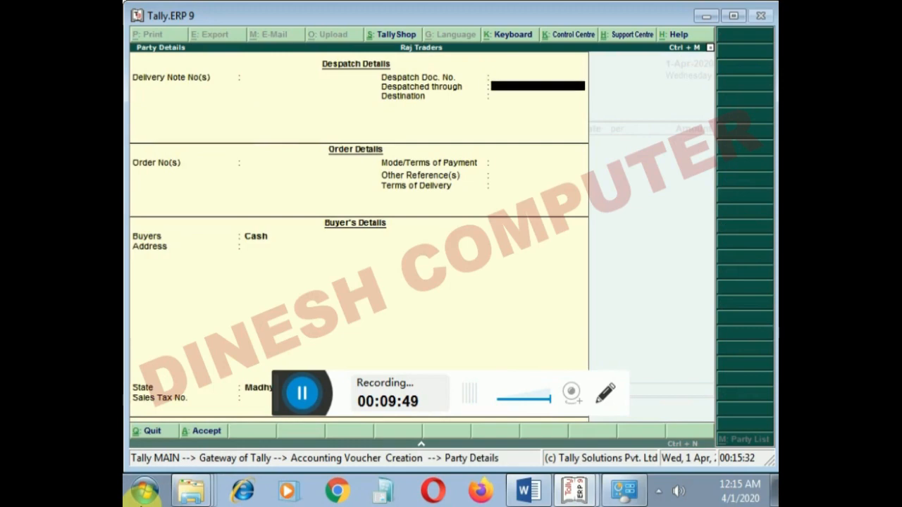
key("Return")
key("Return")
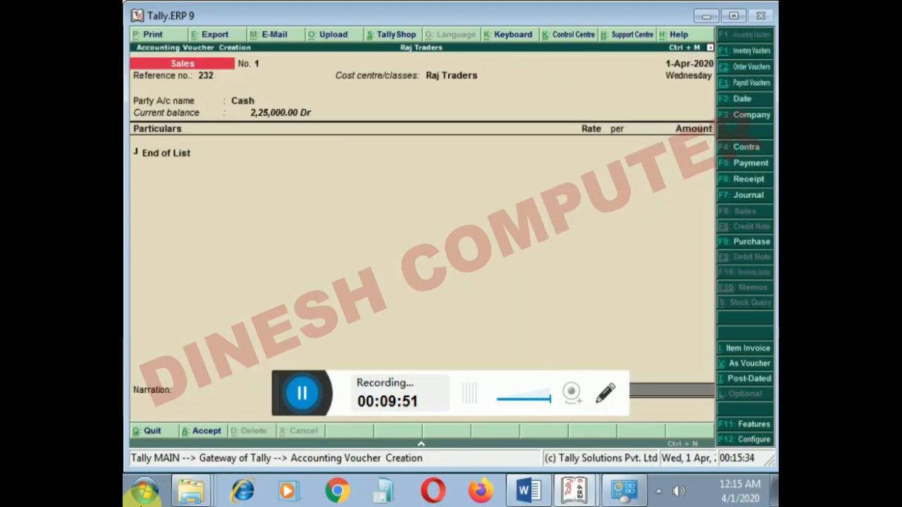
- Create a ledger named Sales under the Sales Accounts group from within the voucher
key("ctrl+v")
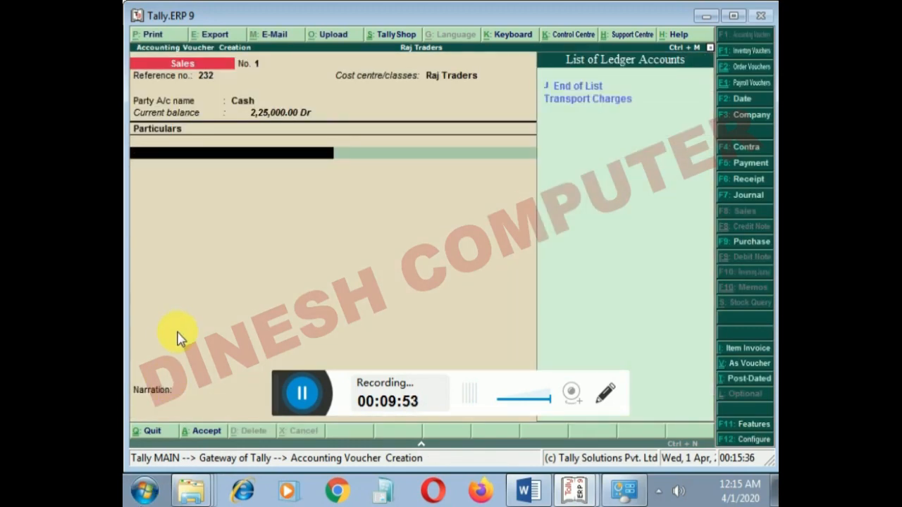
key("alt+c")
type("Sales")
key("Return")
type("Se")
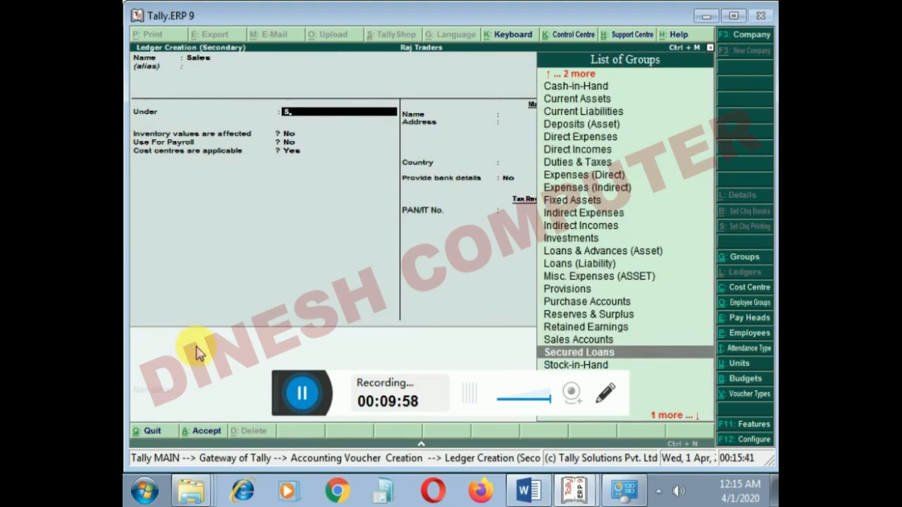
key("Up")
key("Return")
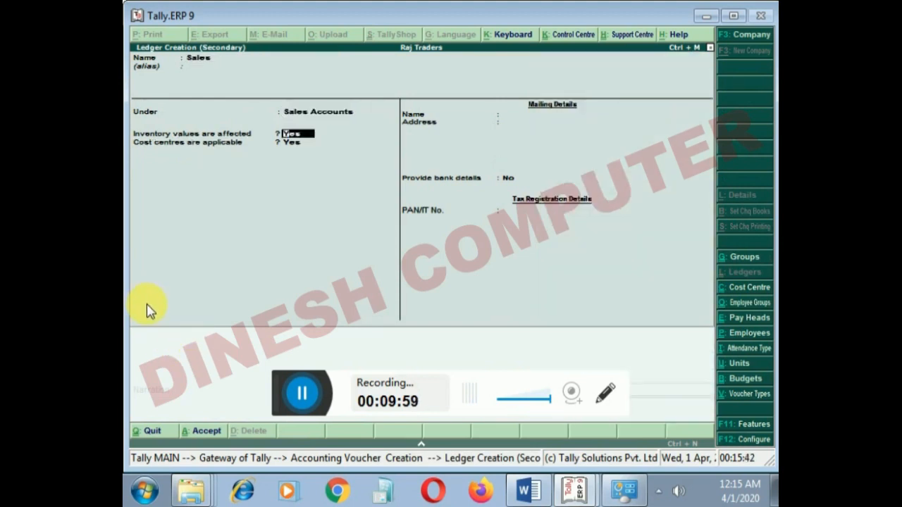
- Set the Sales ledger's inventory values affected option to No and save the ledger into the voucher
type("n")
key("Return")
key("Return")
key("Return")
key("Return")
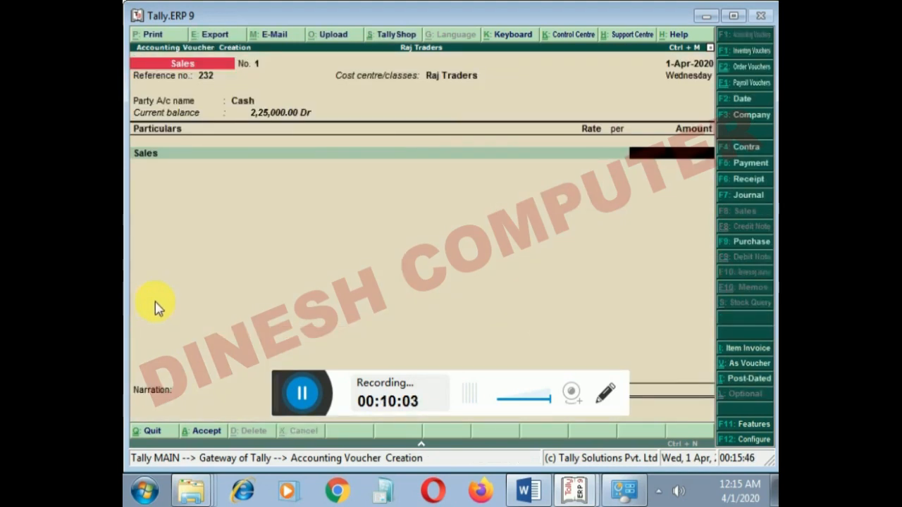
- Set the Sales amount to 35,000 and save the sales voucher
type("25000")
key("BackSpace")
key("BackSpace")
key("BackSpace")
key("BackSpace")
key("BackSpace")
type("35000")
key("Return")
key("Return")
key("Return")
key("Return")
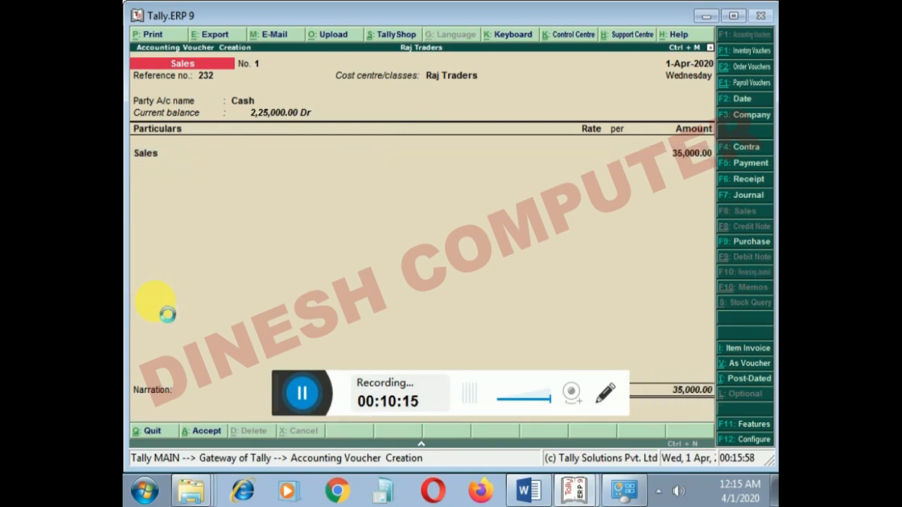
- Leave voucher entry and open the Display Menu to reach the reports
left_click(148, 429)
key("Down")
key("Down")
key("Down")
key("Down")
key("Down")
key("Down")
key("Down")
key("Down")
key("Down")
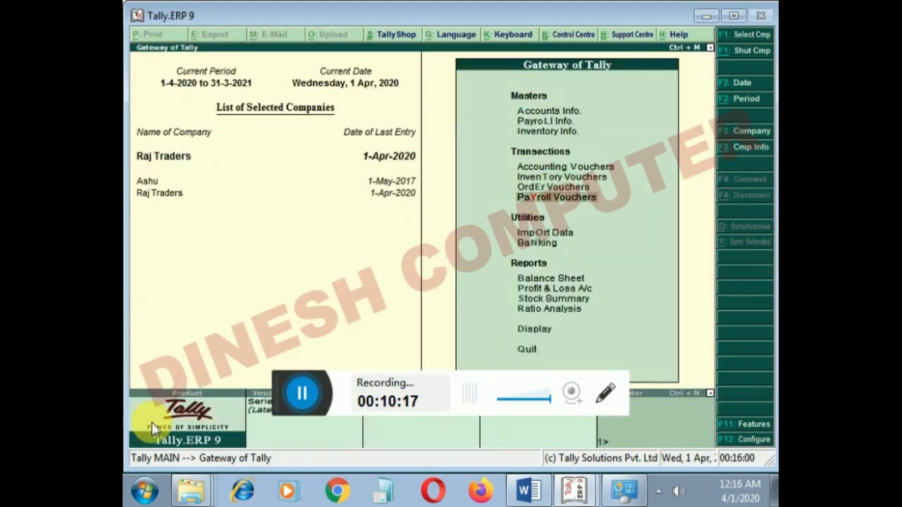
key("Return")
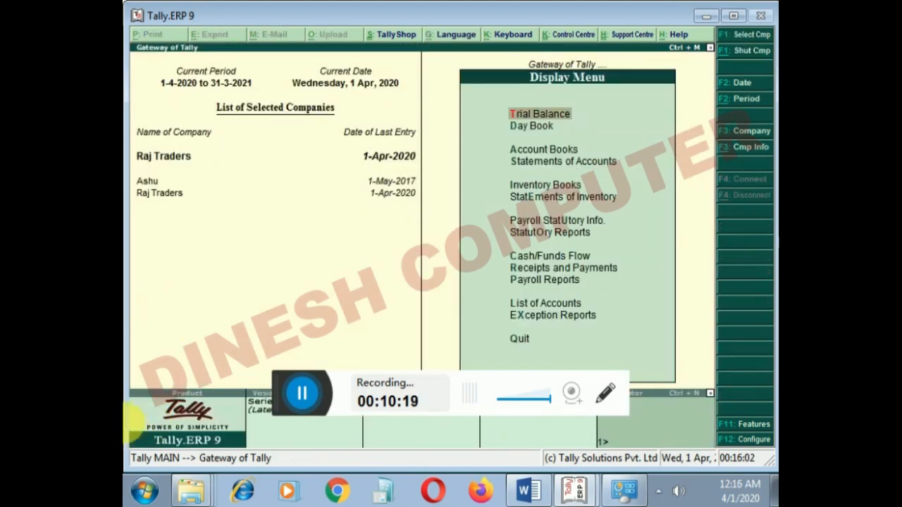
- Open the Category Summary report from the cost centre statements of accounts
key("Down")
key("Down")
key("Down")
key("Return")
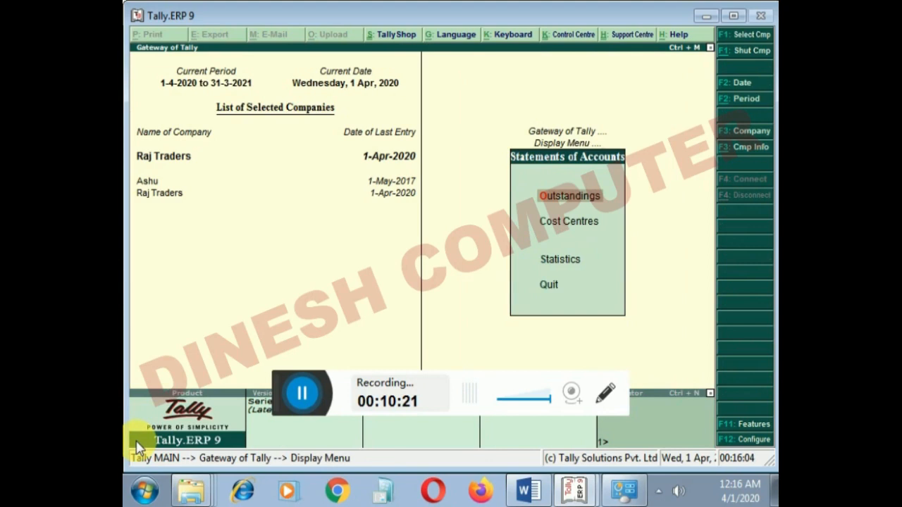
key("Down")
key("Return")
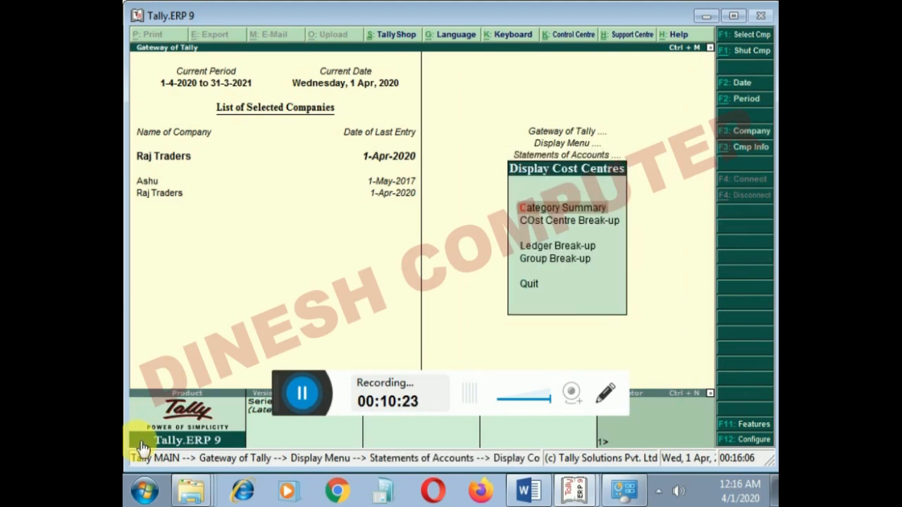
key("Return")
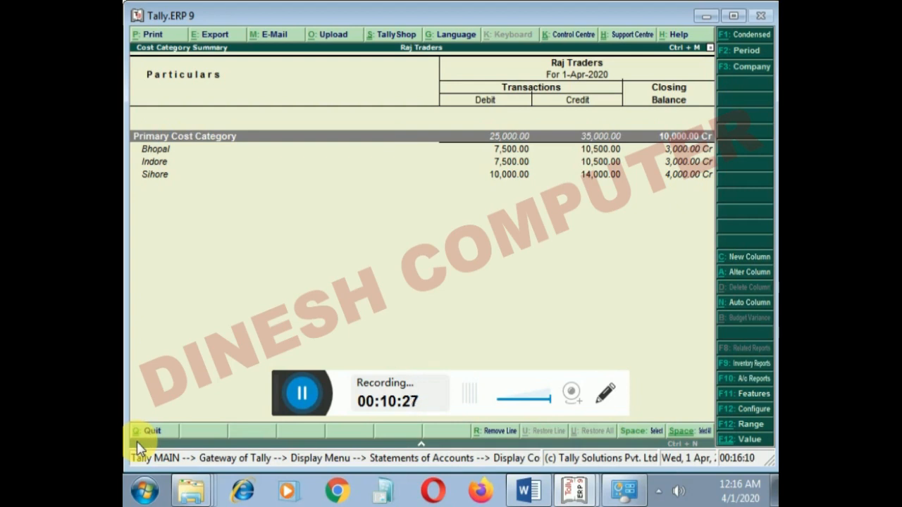
- Examine the Bhopal, Indore and Sihore balances in the Category Summary and return to Statements of Accounts
key("Down")
key("Down")
key("Down")
key("Up")
key("Up")
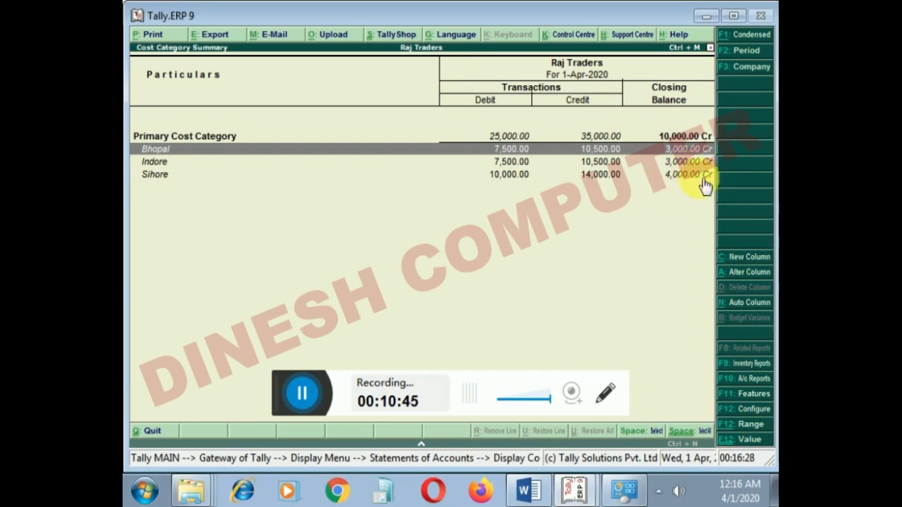
key("Escape")
key("Escape")
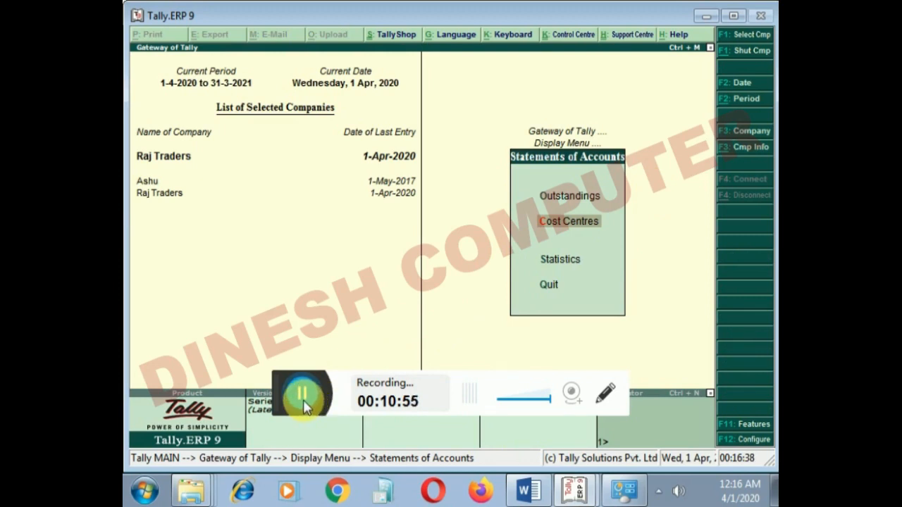
key("Return")
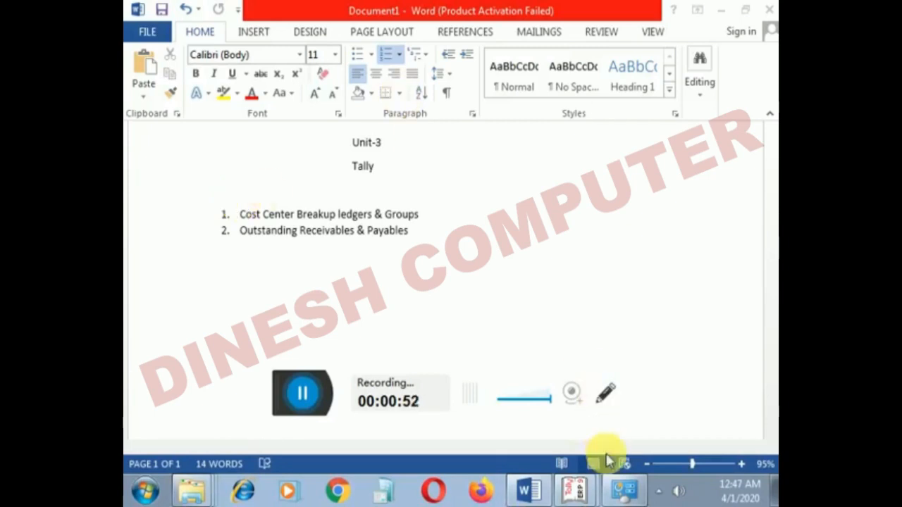
- Switch to Tally.ERP 9, abandon the blank purchase voucher and open the Display Menu
left_click(579, 496)
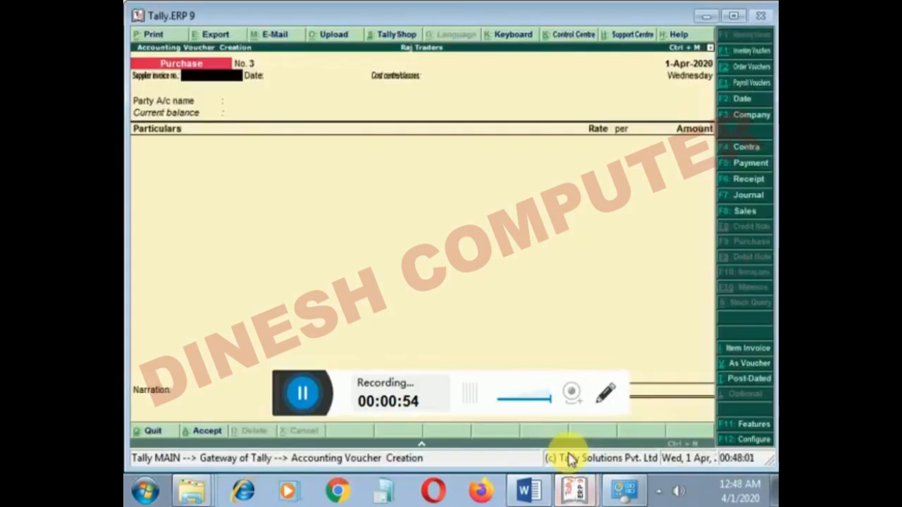
key("Escape")
key("y")
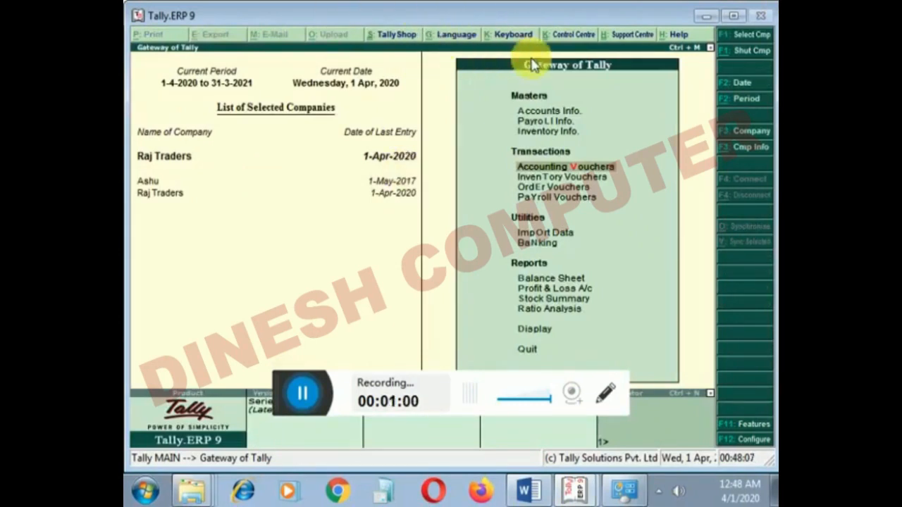
key("Down")
key("Down")
key("Down")
key("Down")
key("Down")
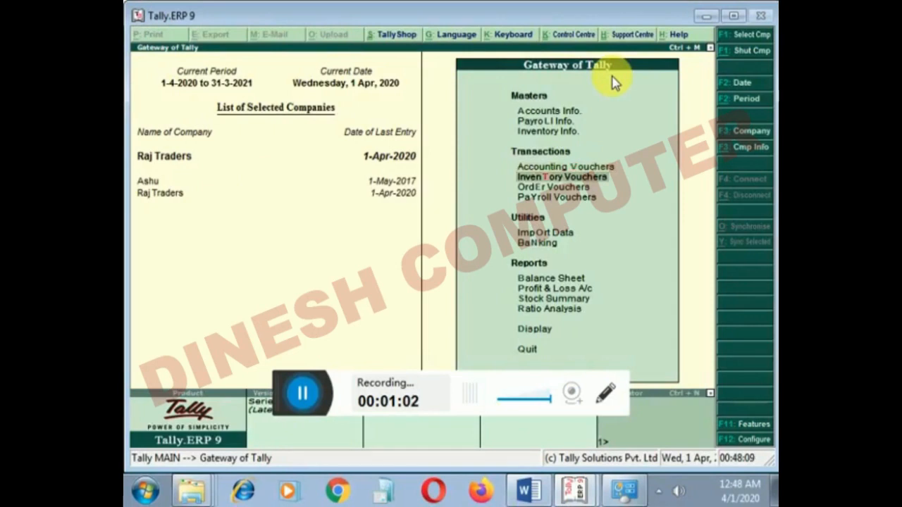
key("Down")
key("Down")
key("Down")
key("Down")
key("Down")
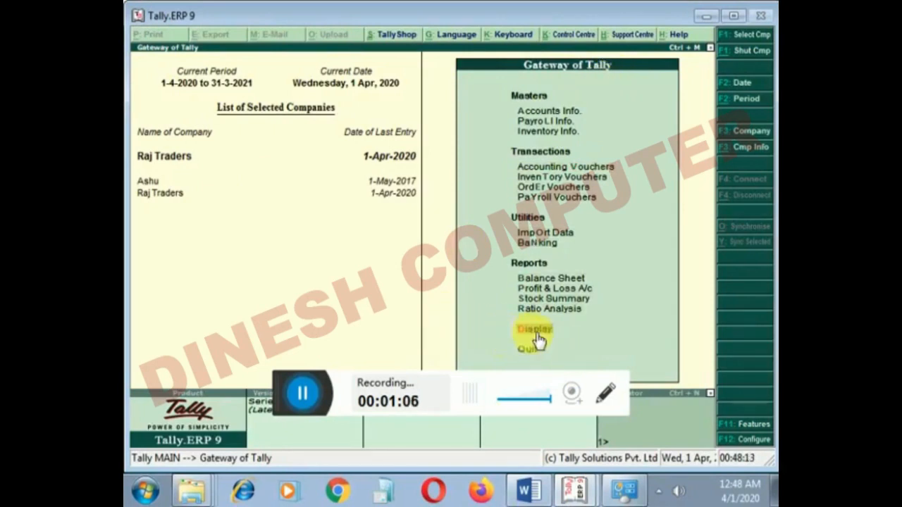
key("Return")
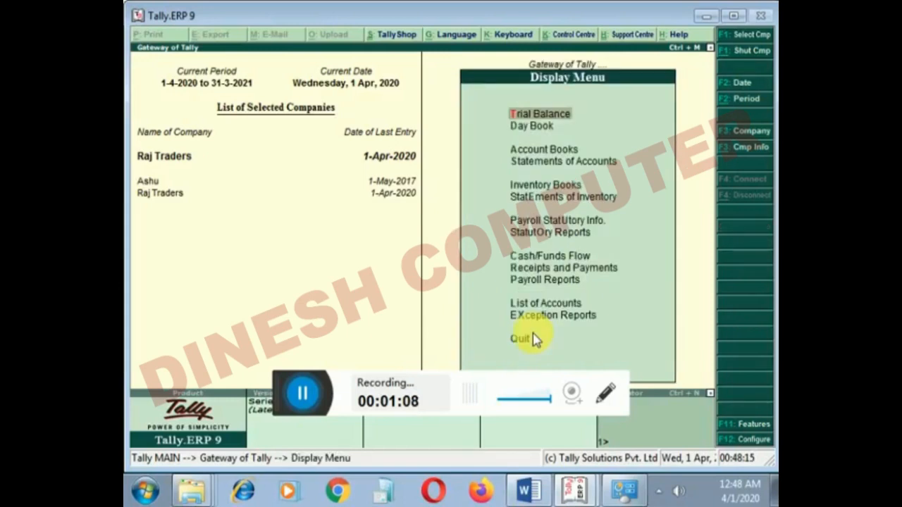
- Open the Cost Centre Break-up report for the Bhopal cost centre from the statements of accounts
key("Down")
key("Down")
key("Down")
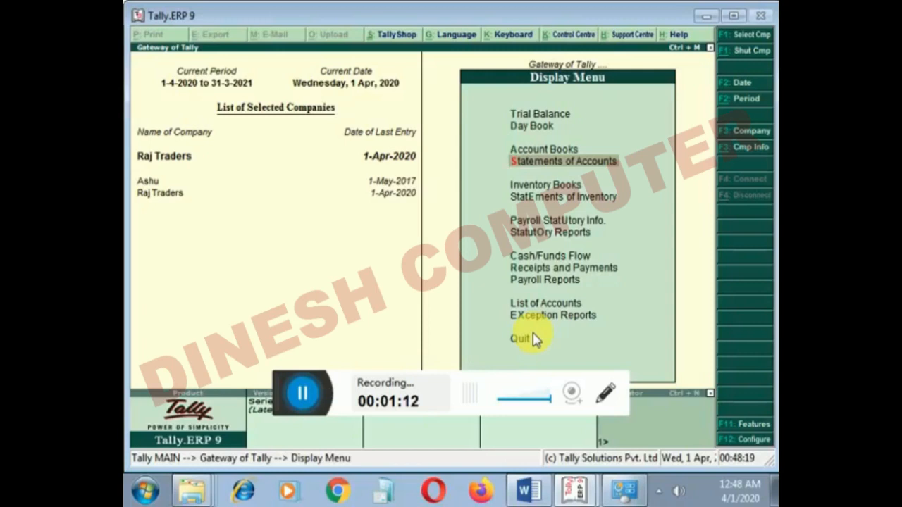
key("Return")
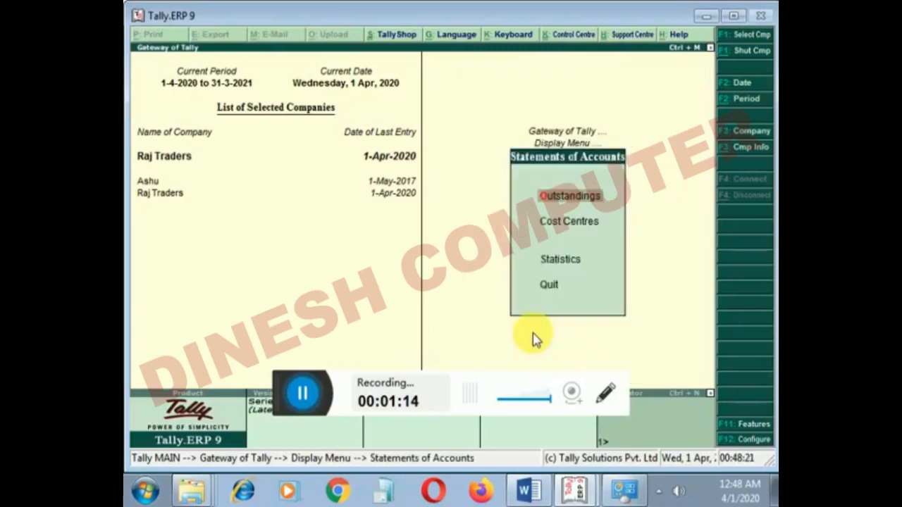
key("Down")
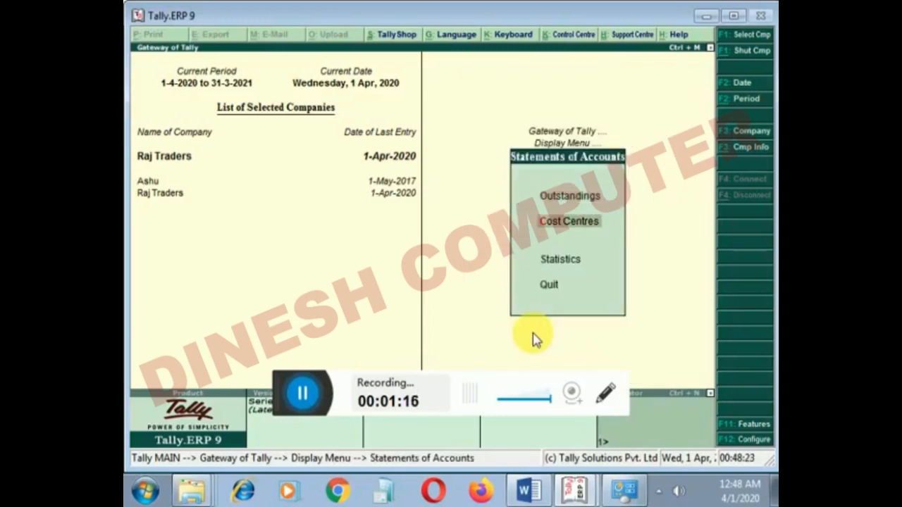
key("Return")
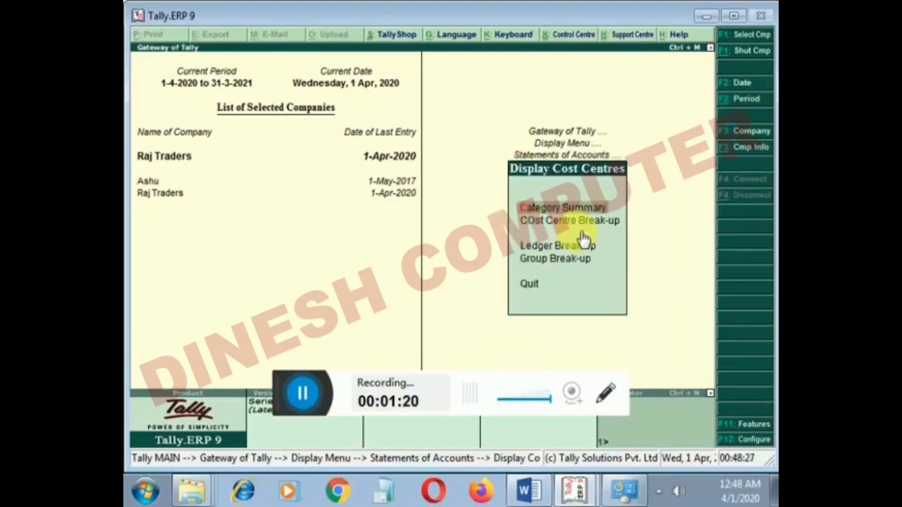
key("Down")
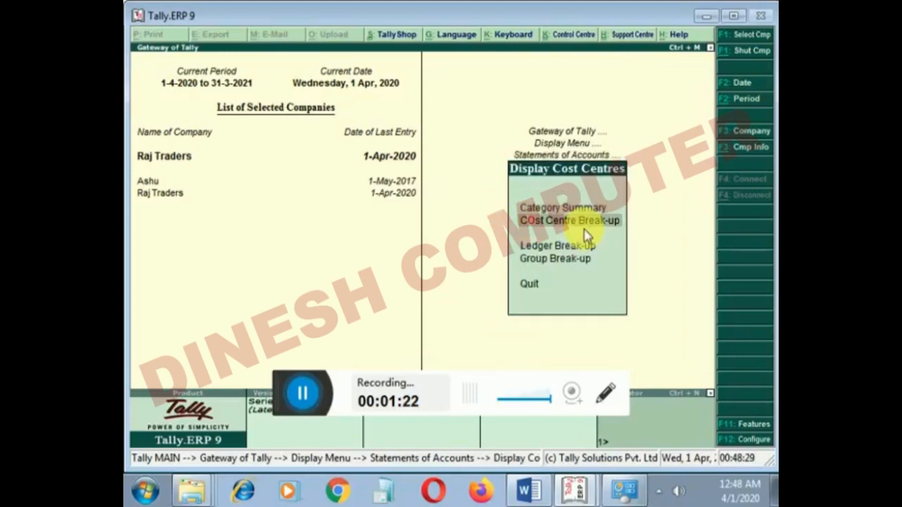
key("Return")
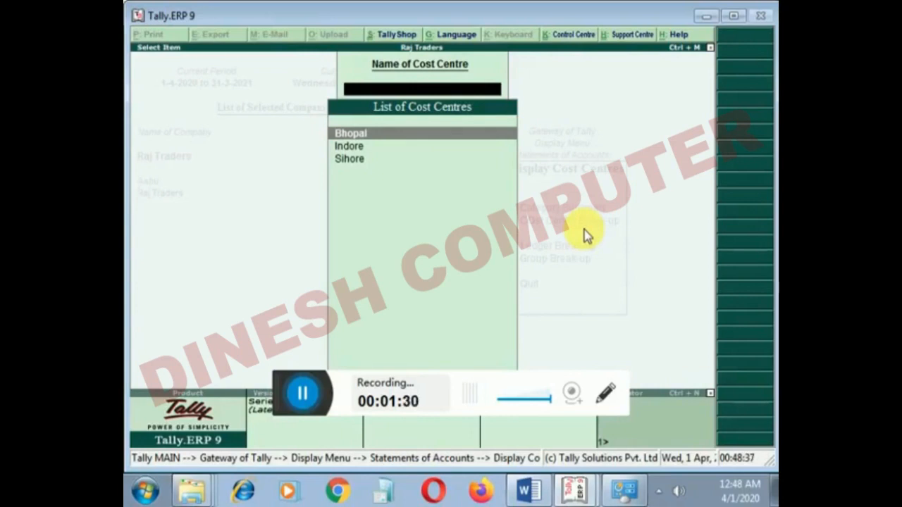
key("Return")
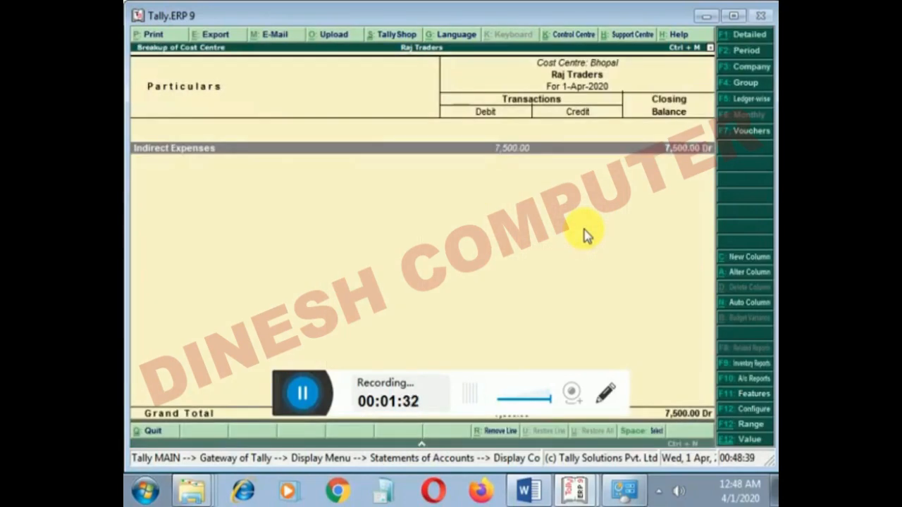
- Drill from Bhopal's Indirect Expenses through Transport Charges to the April vouchers, and return to the Display Cost Centres menu
key("Return")
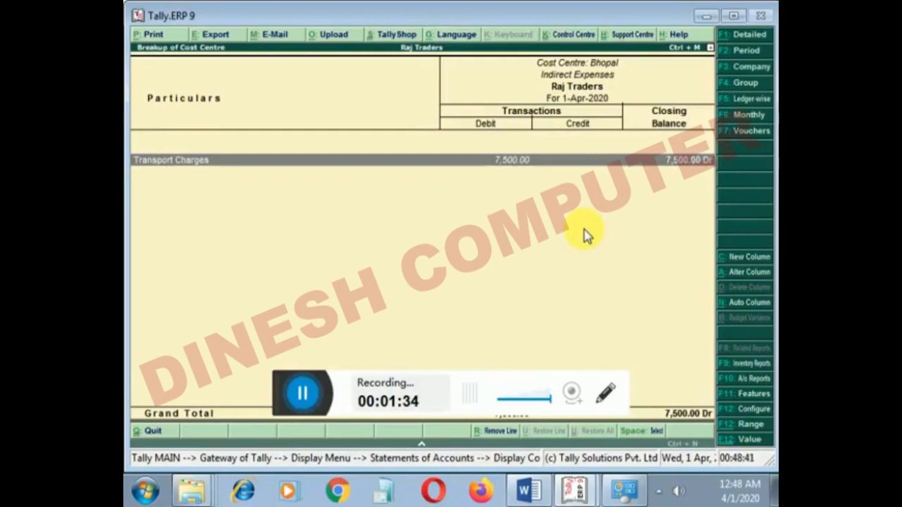
key("Return")
key("Return")
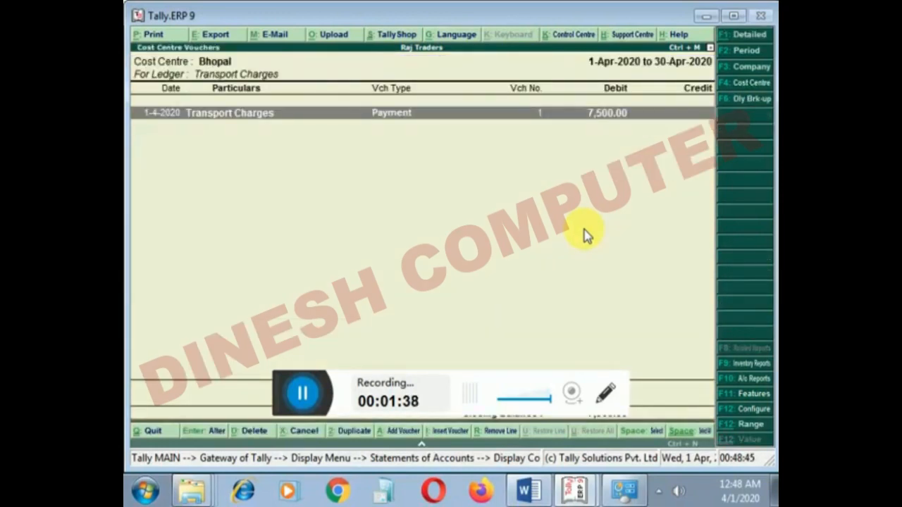
key("Escape")
key("Escape")
key("Escape")
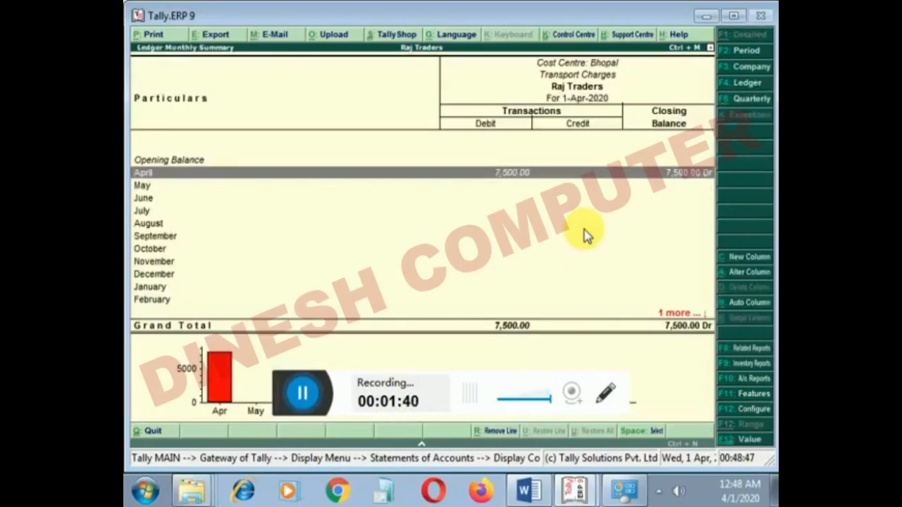
key("Escape")
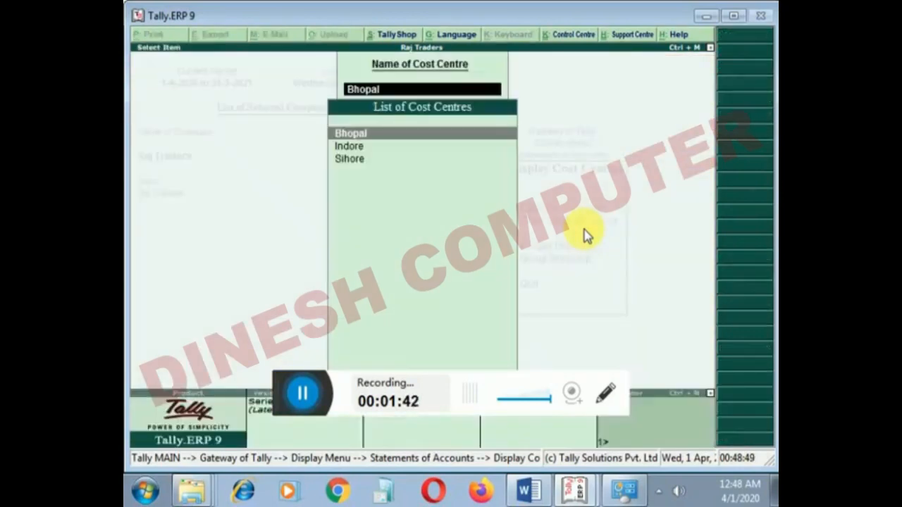
key("Escape")
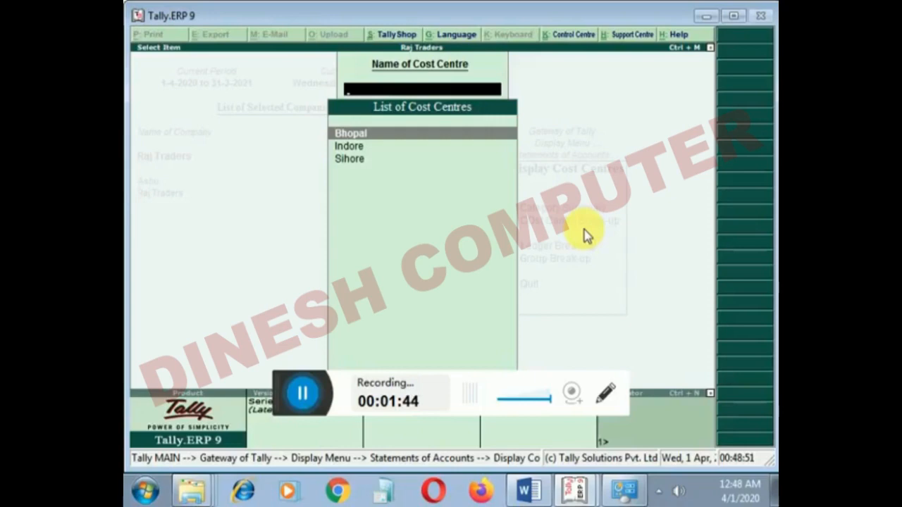
key("Escape")
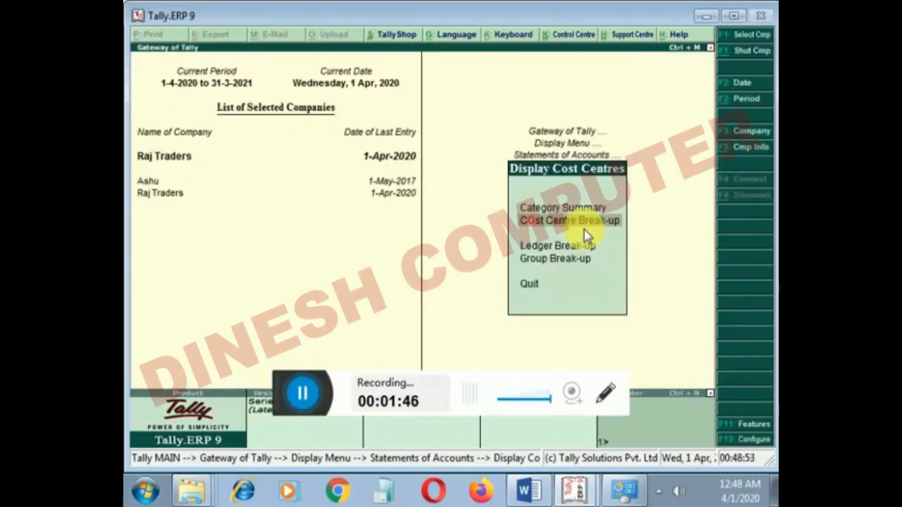
- Reopen the Bhopal cost centre break-up, view the ledgers under Indirect Expenses, and return to the cost centre list
key("Return")
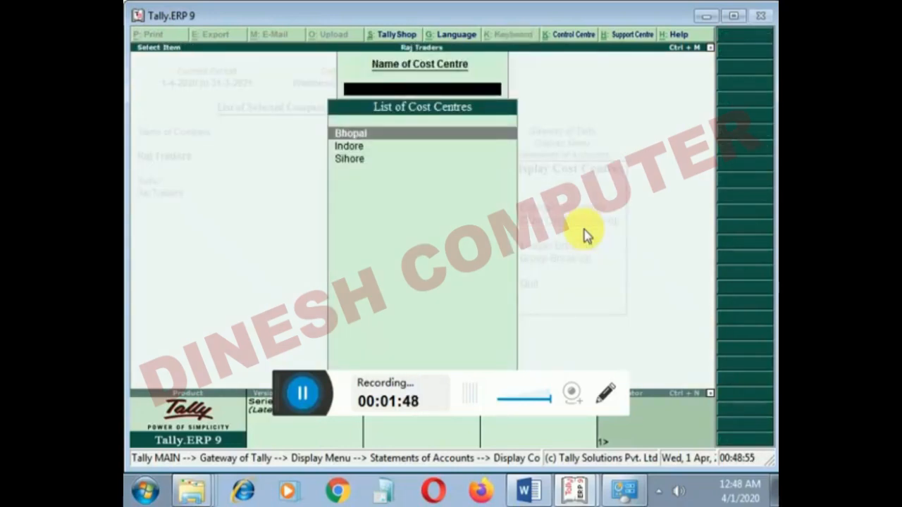
key("Return")
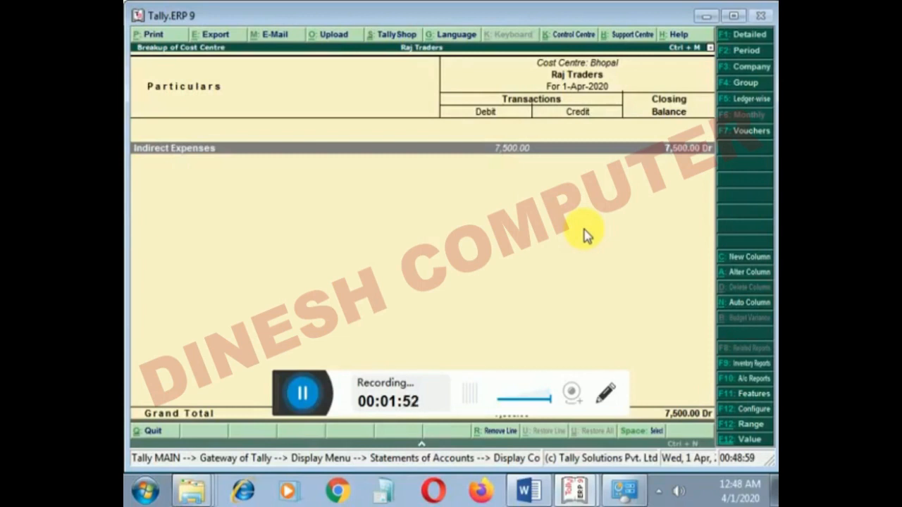
key("Return")
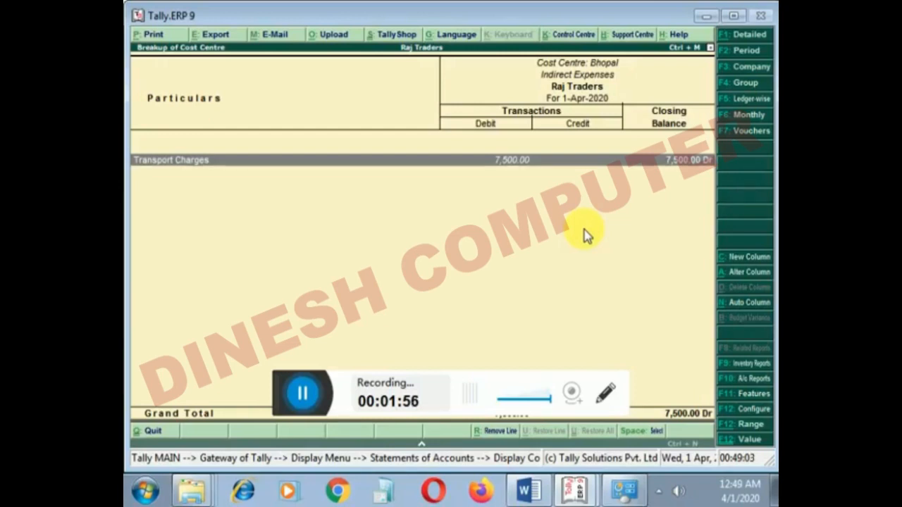
key("Escape")
key("Escape")
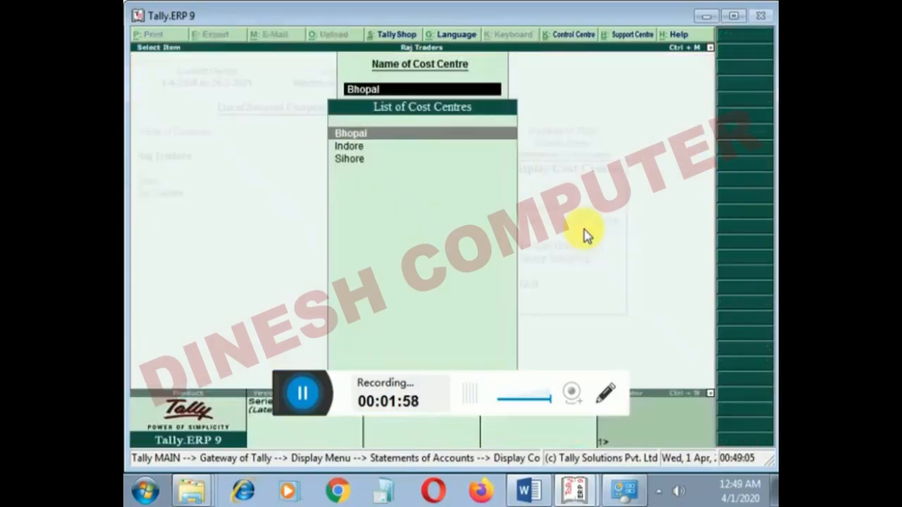
- View the break-up of the Sihore cost centre and return to the Display Cost Centres menu
key("Down")
key("Down")
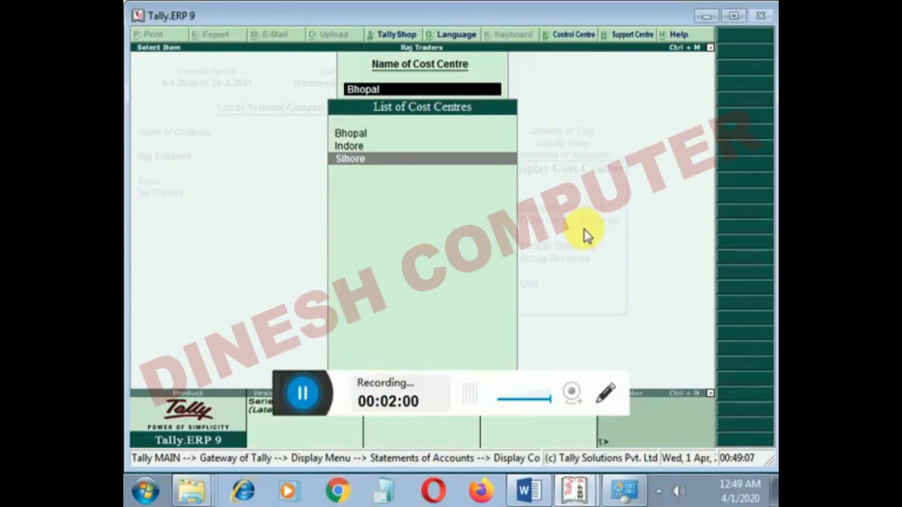
key("Return")
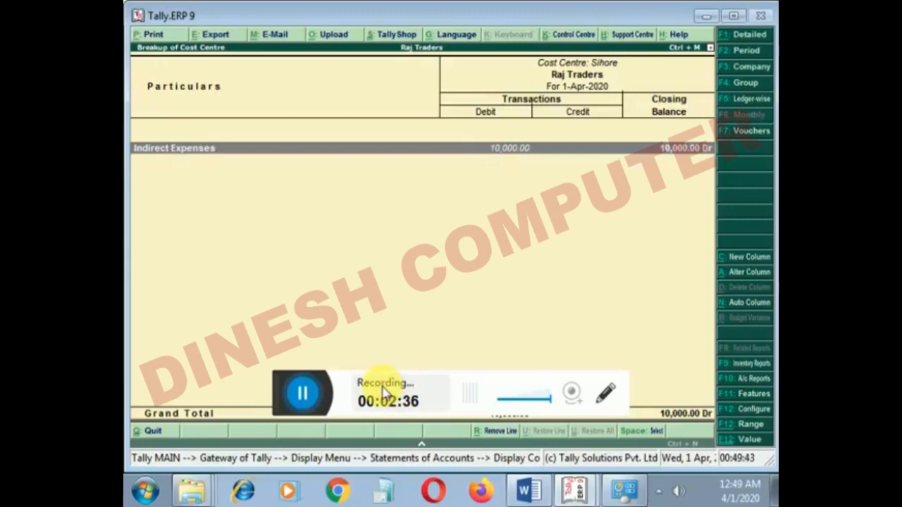
key("Escape")
key("Escape")
key("Escape")
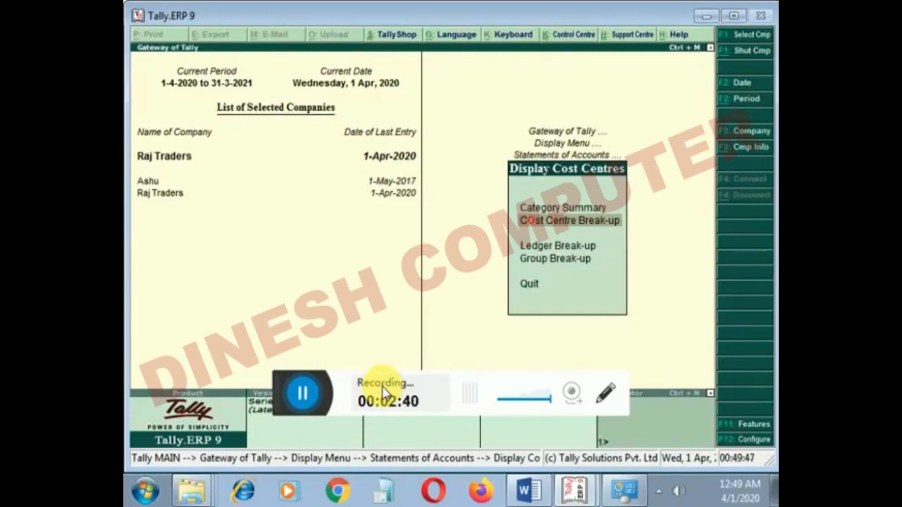
- Open the Ledger Break-up for Transport Charges and examine its Bhopal and Indore allocations
key("Down")
key("Return")
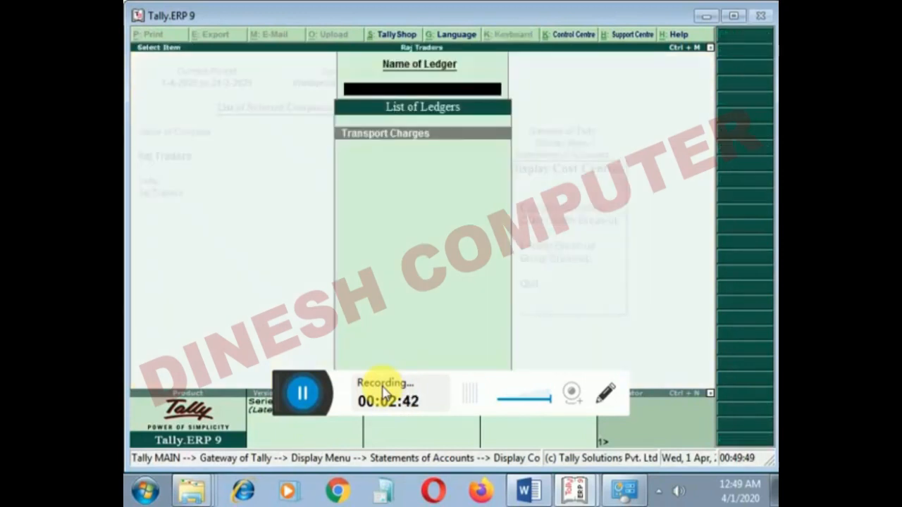
key("Return")
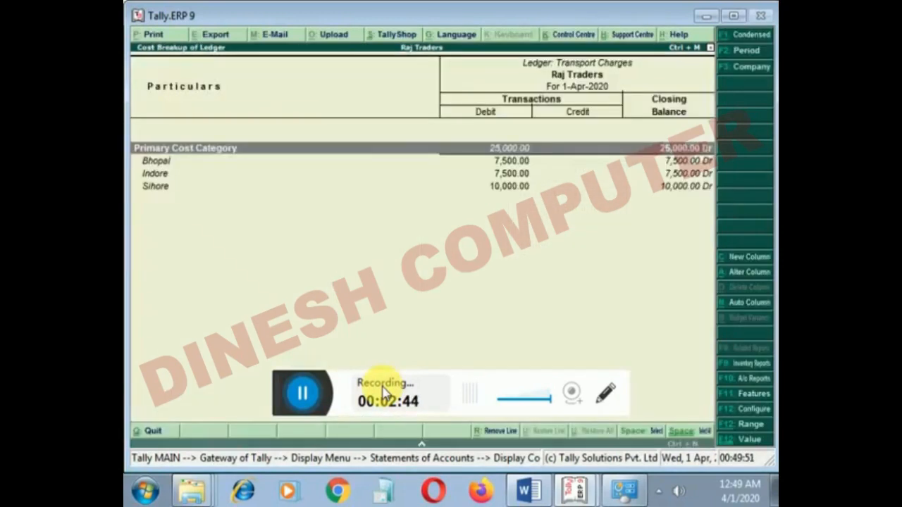
key("Down")
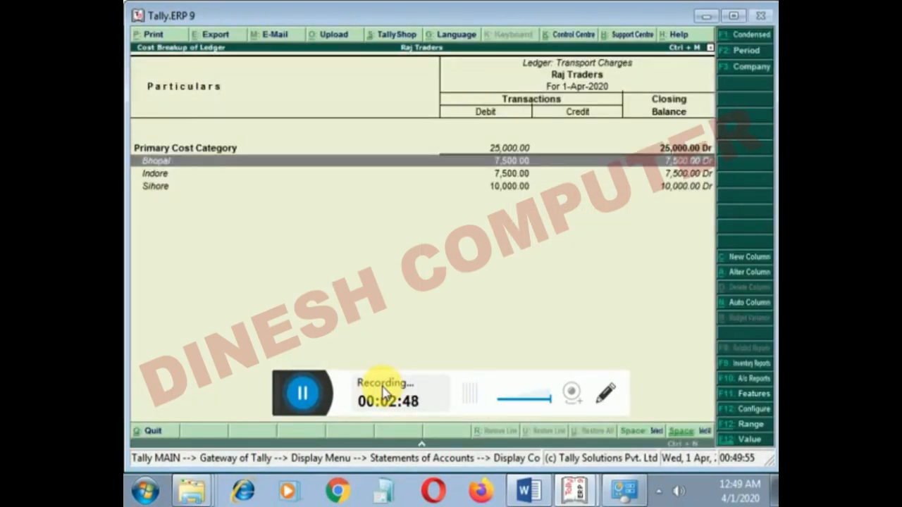
key("Down")
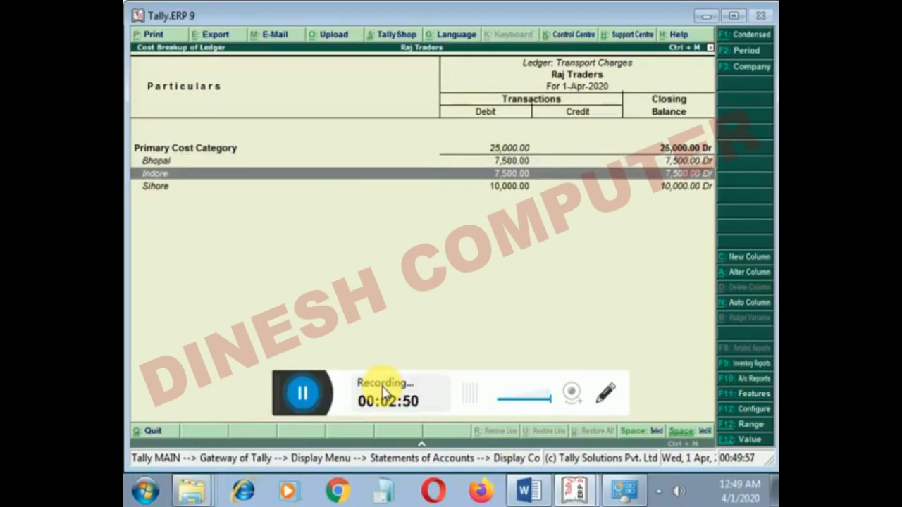
- Examine how Transport Charges is allocated across Bhopal, Indore and Sihore, and return to the Display Cost Centres menu
key("Down")
key("Up")
key("Up")
key("Up")
key("Down")
key("Down")
key("Up")
key("Up")
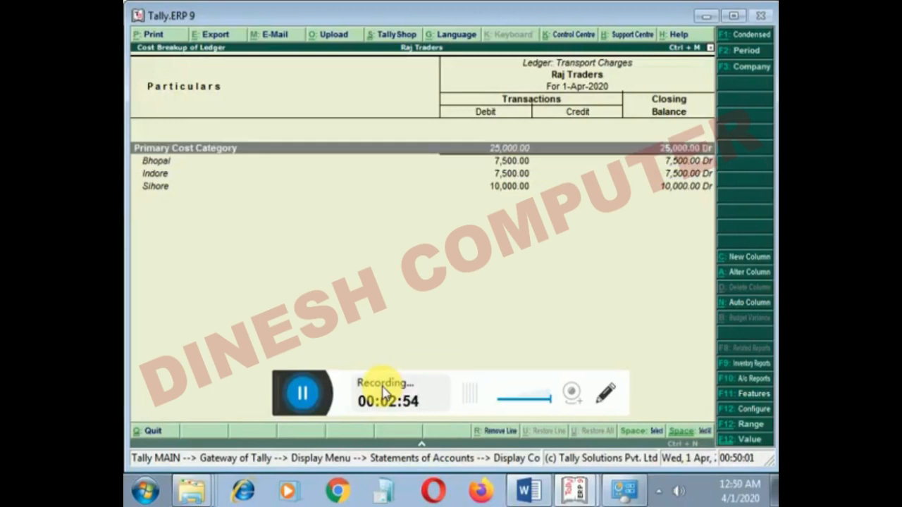
key("Down")
key("Down")
key("Down")
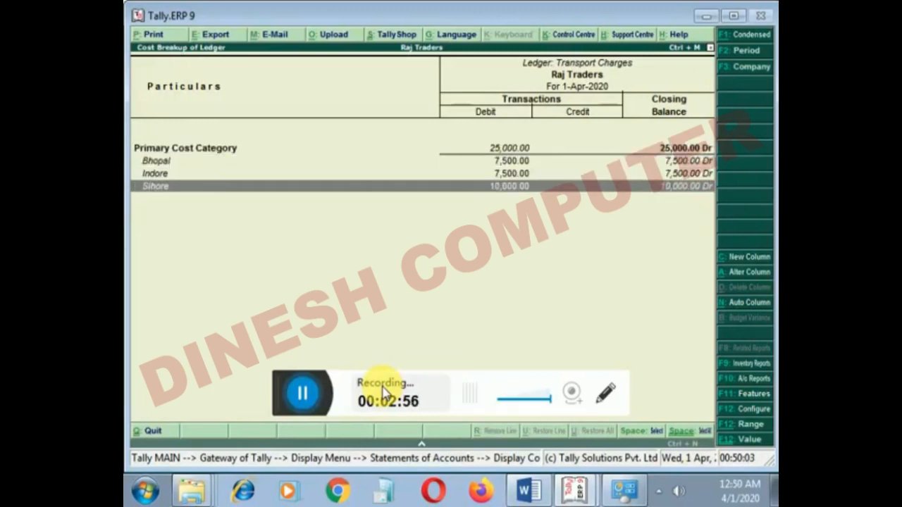
key("Up")
key("Up")
key("Up")
key("Down")
key("Down")
key("Down")
key("Up")
key("Up")
key("Up")
key("Down")
key("Down")
key("Down")
key("Escape")
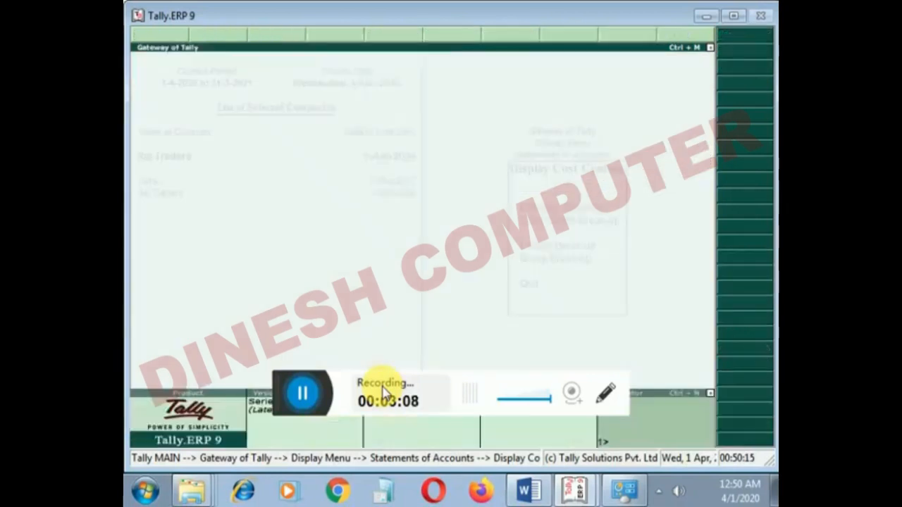
key("Escape")
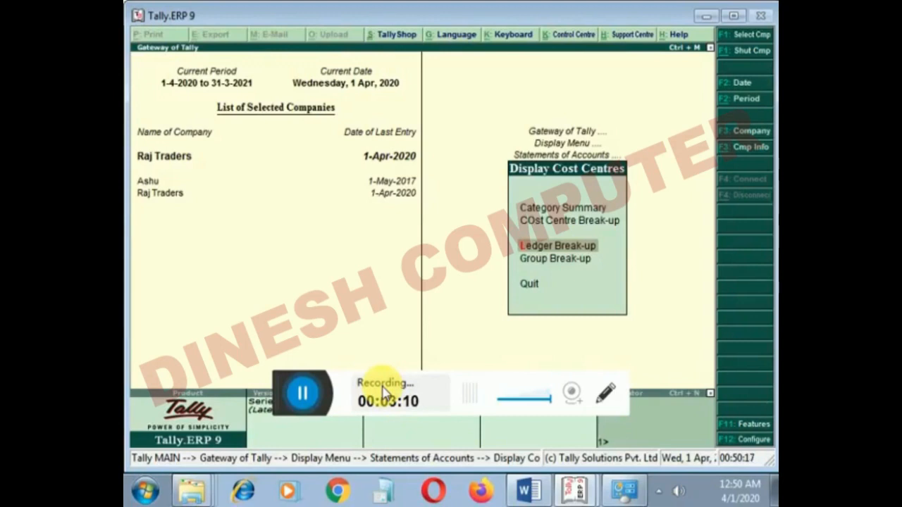
- View the cost centre Group Break-up for Indirect Expenses and return to the list of groups
key("Down")
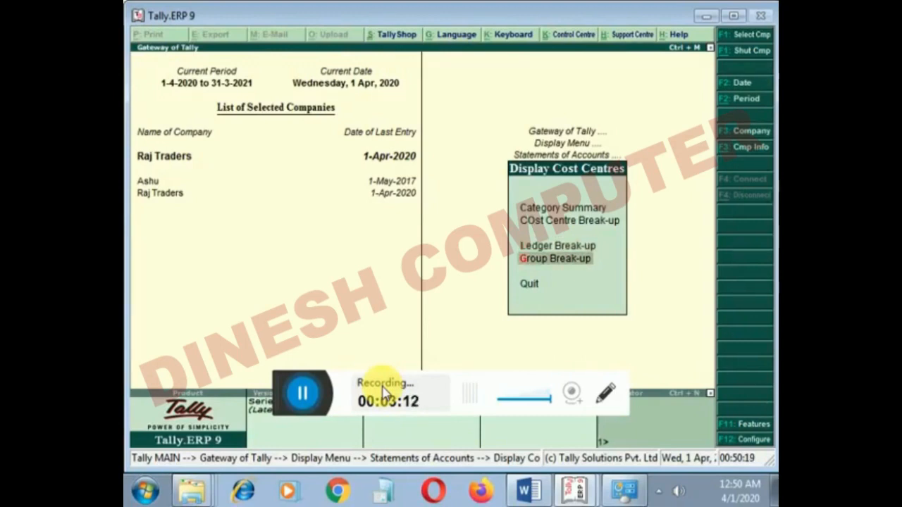
key("Return")
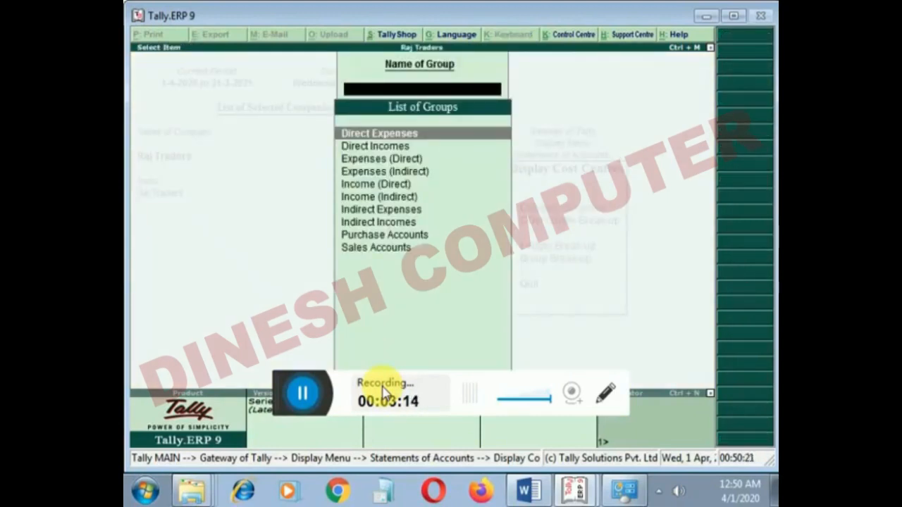
key("Down")
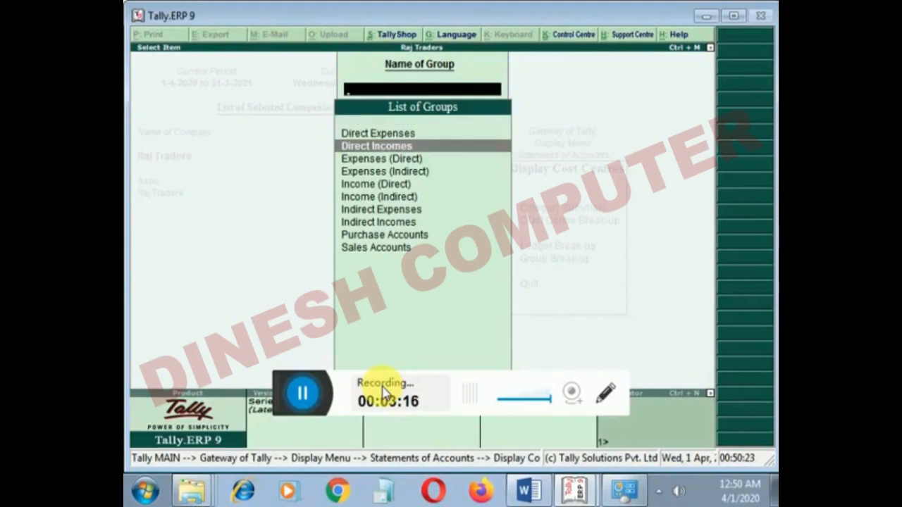
key("Down")
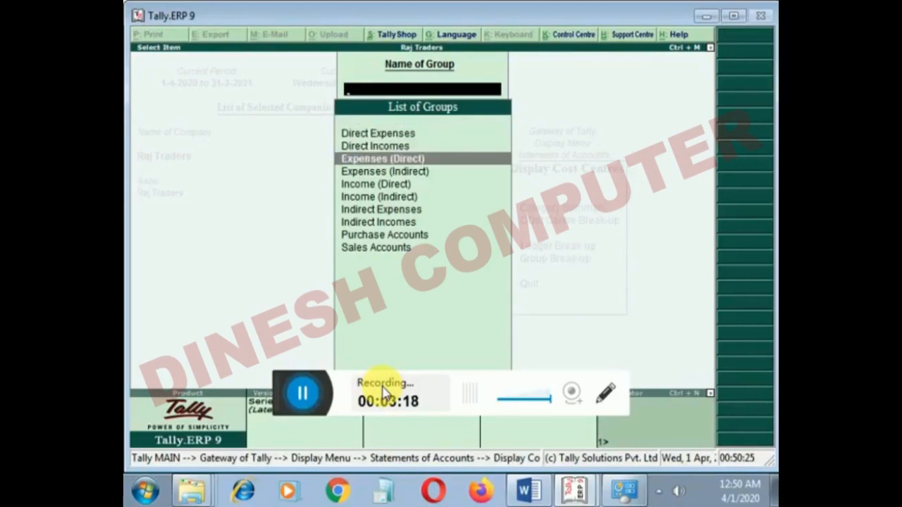
key("Down")
key("Down")
key("Up")
key("Up")
key("Down")
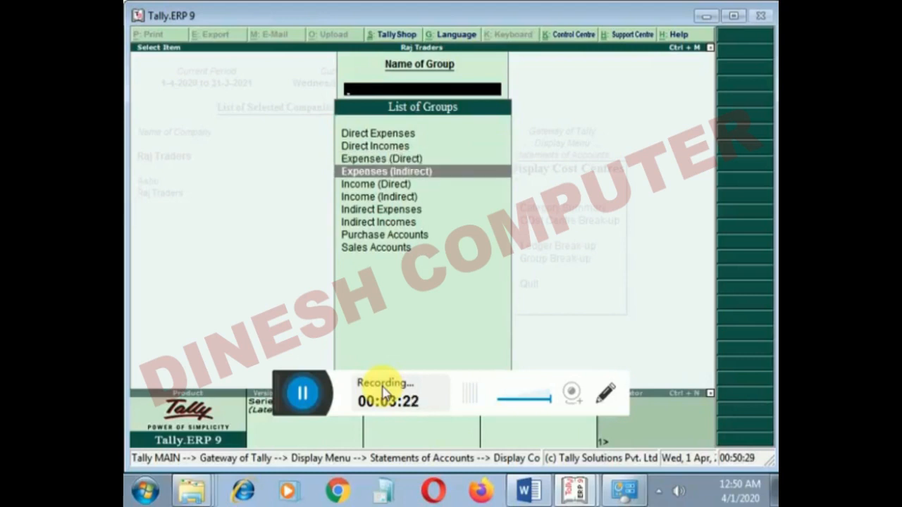
key("Return")
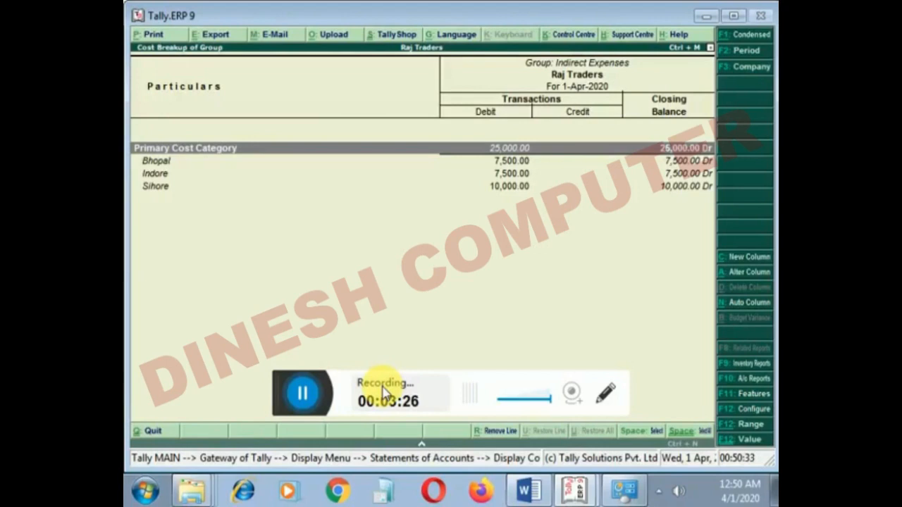
key("Escape")
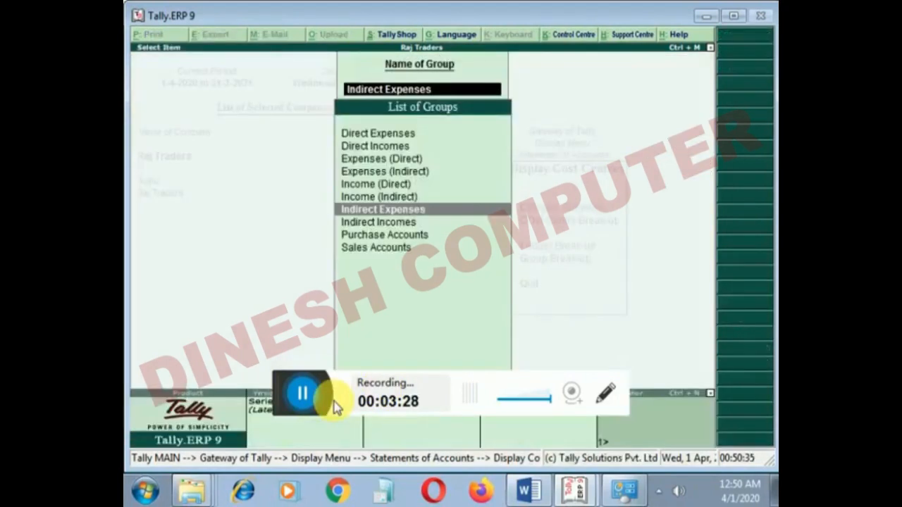
- View the cost centre break-up of the Sales Accounts group and return to the Display Cost Centres menu
key("Down")
key("Down")
key("Down")
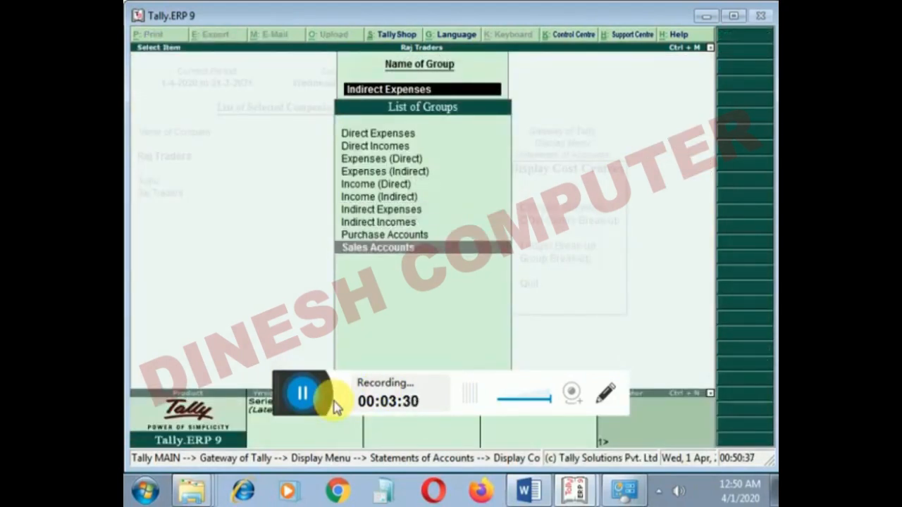
key("Return")
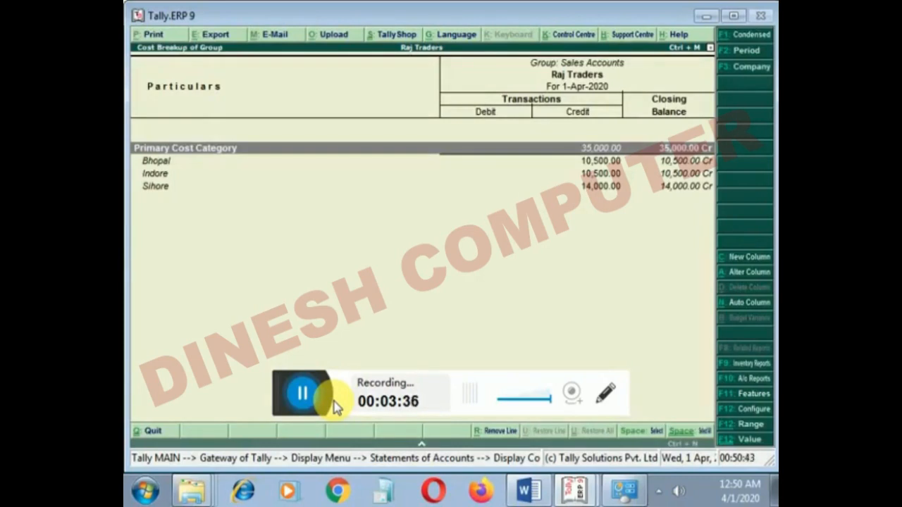
key("Escape")
key("Escape")
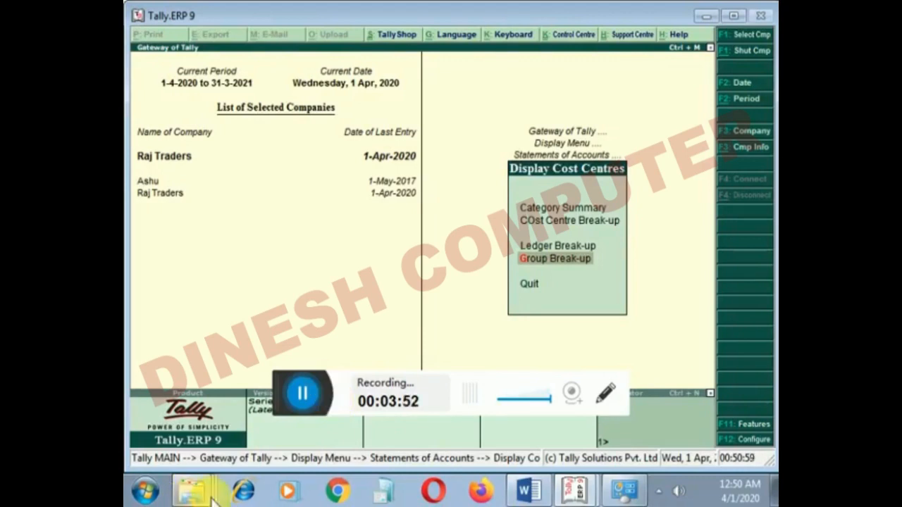
- Switch to Word to review the Unit-3 topic list, and switch back to Tally and return to its Gateway
left_click(528, 490)
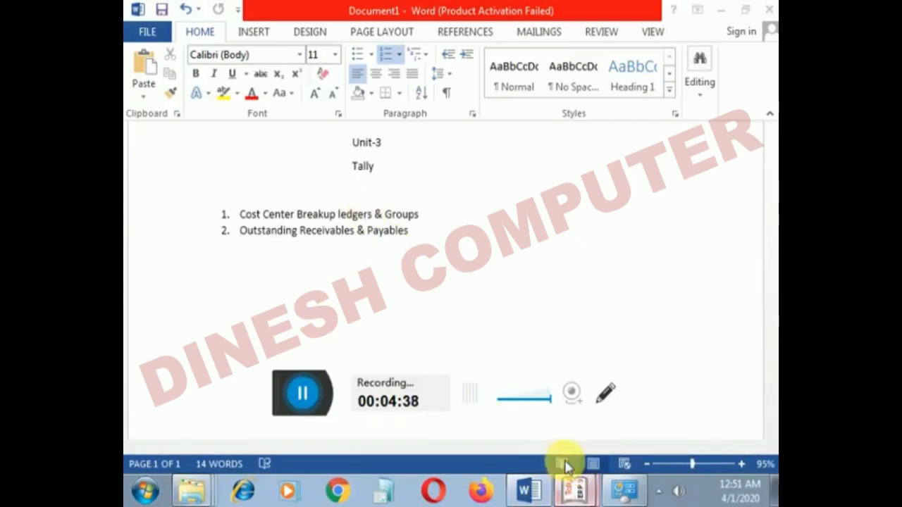
left_click(572, 488)
key("Escape")
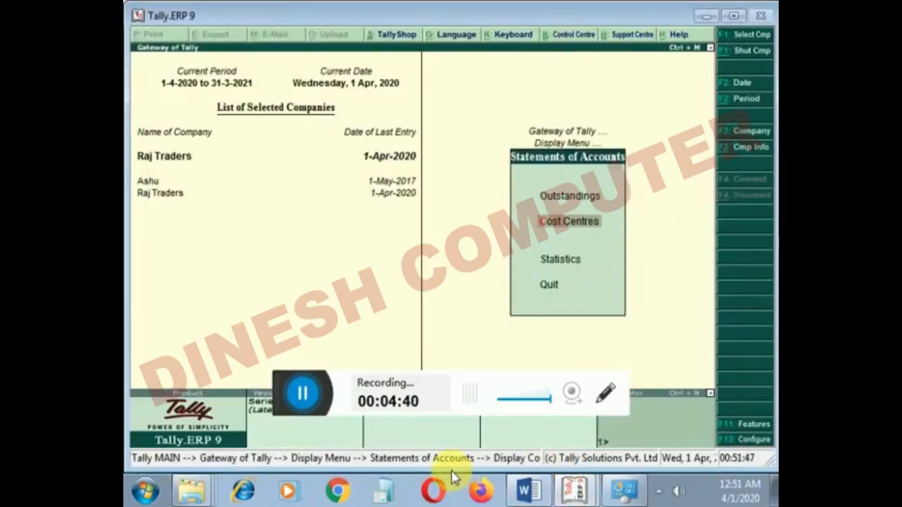
key("Escape")
key("Escape")
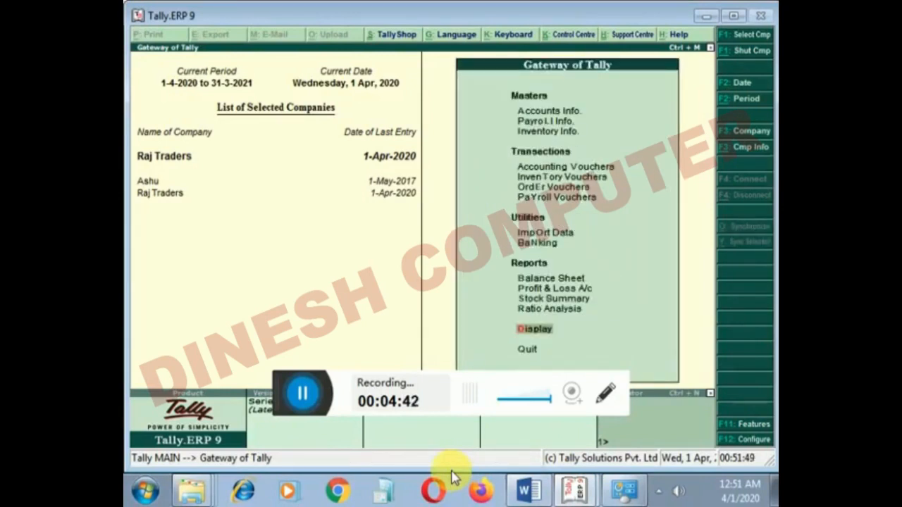
- Retrace the path from the Gateway to the cost centre reports, and return to Statements of Accounts
key("Up")
key("Up")
key("Down")
key("Down")
key("Return")
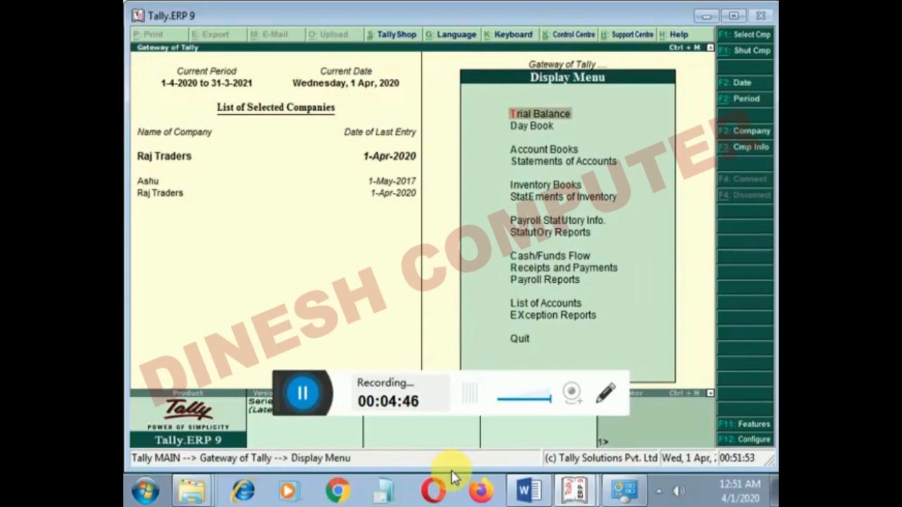
key("Down")
key("Down")
key("Down")
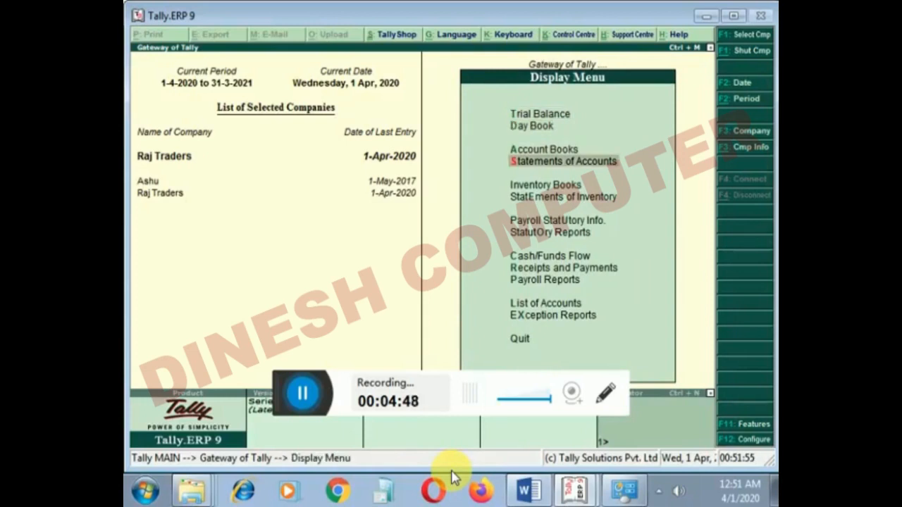
key("Return")
key("Down")
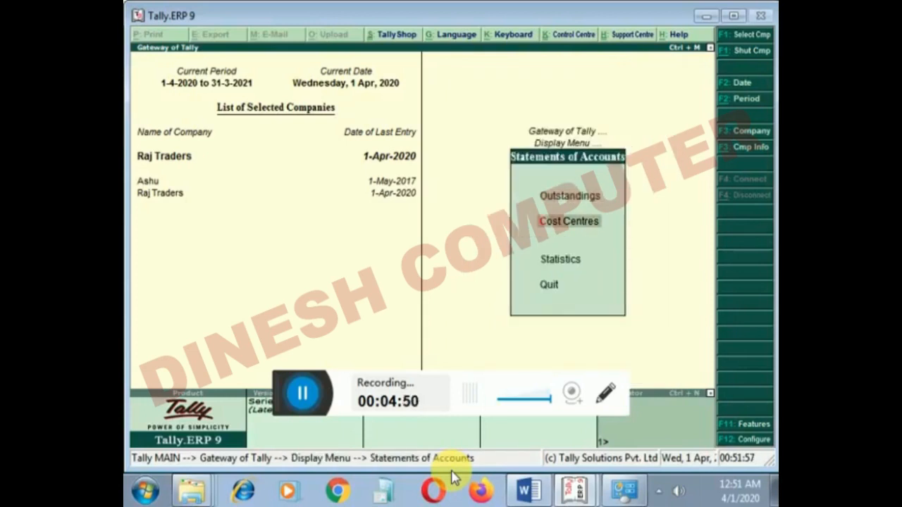
key("Return")
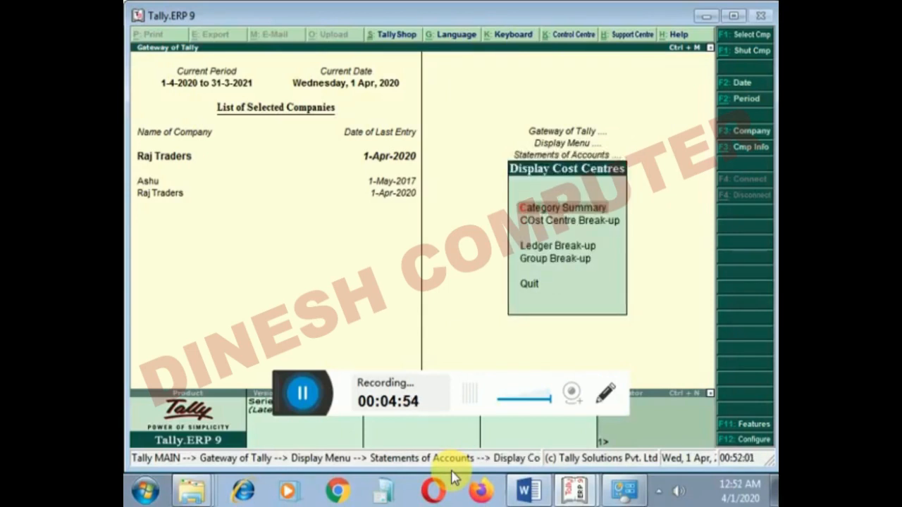
key("Escape")
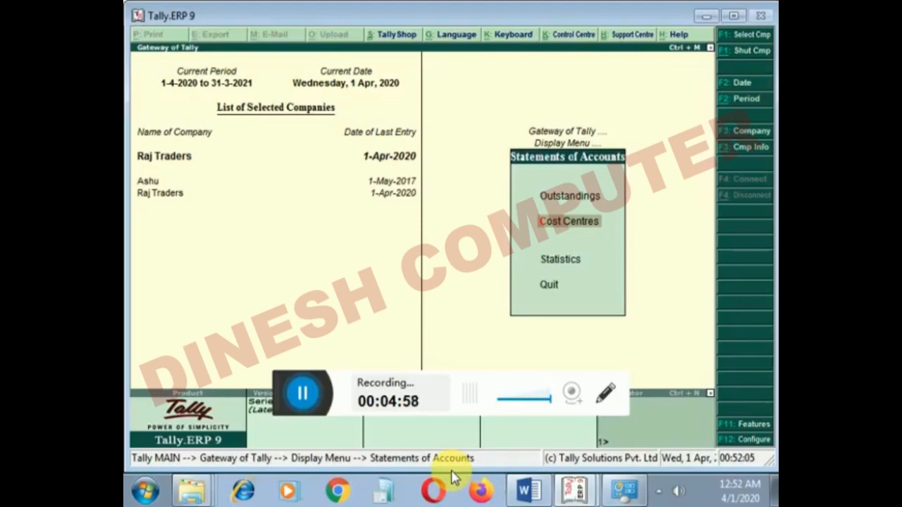
- Return to the Gateway and open the Outstandings reports within Statements of Accounts
key("Up")
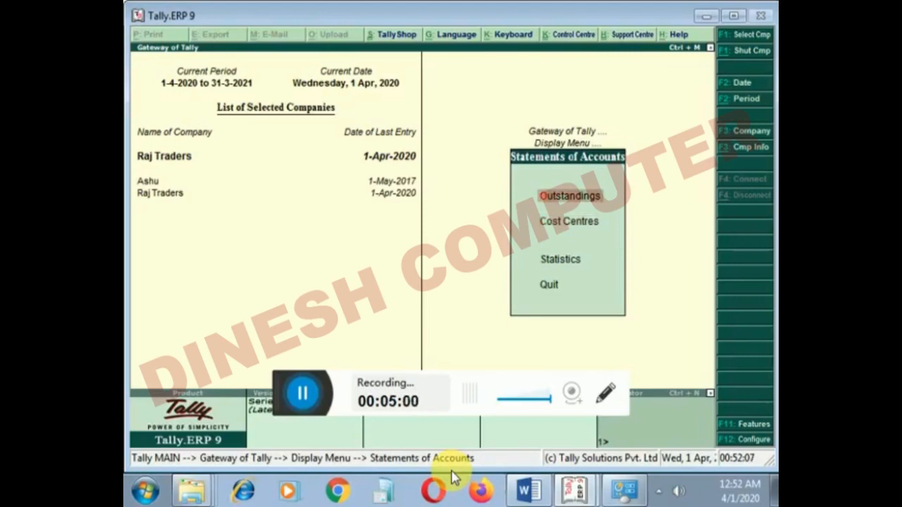
key("Escape")
key("Escape")
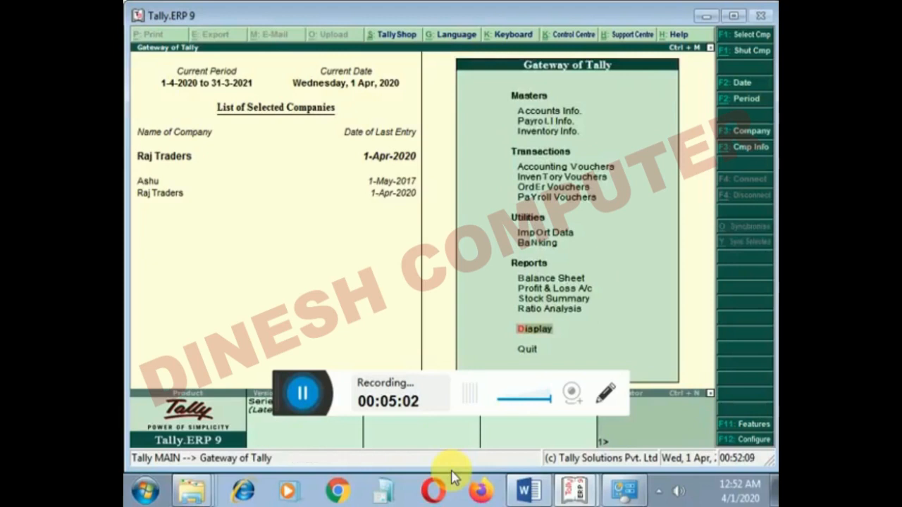
key("Return")
key("Down")
key("Down")
key("Down")
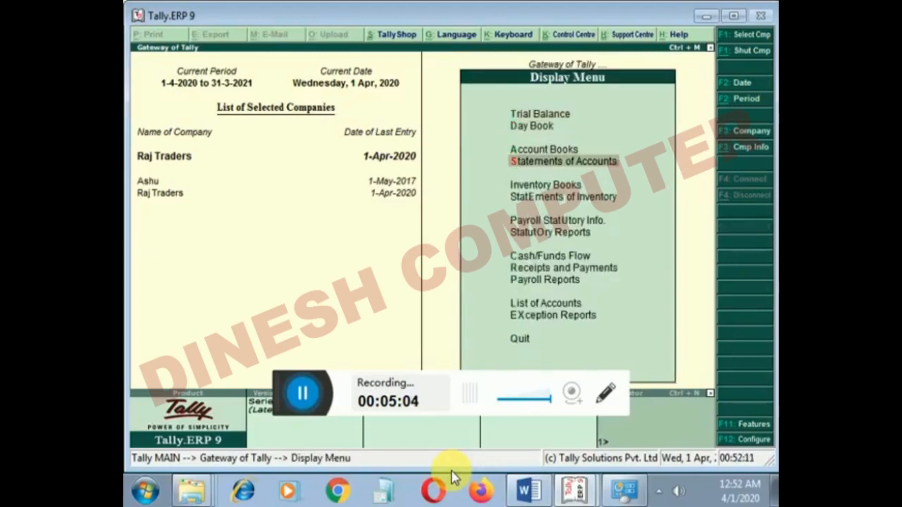
key("Return")
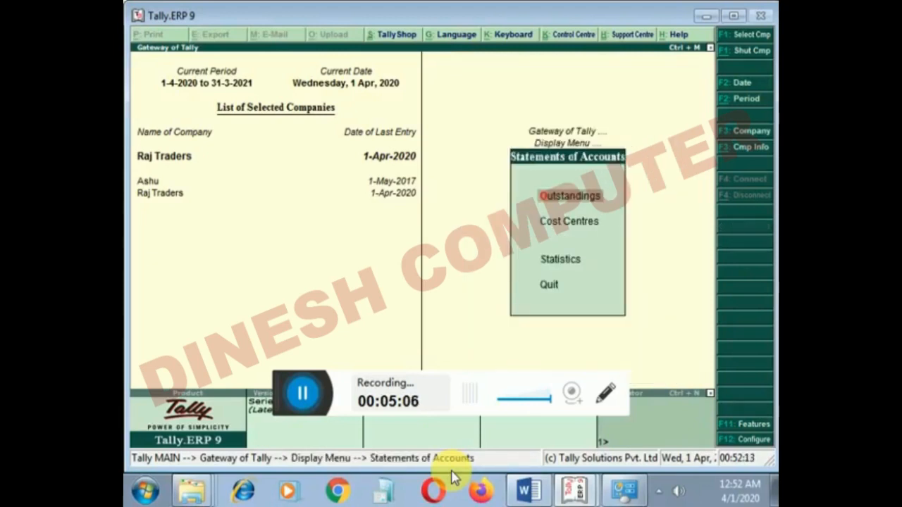
key("Return")
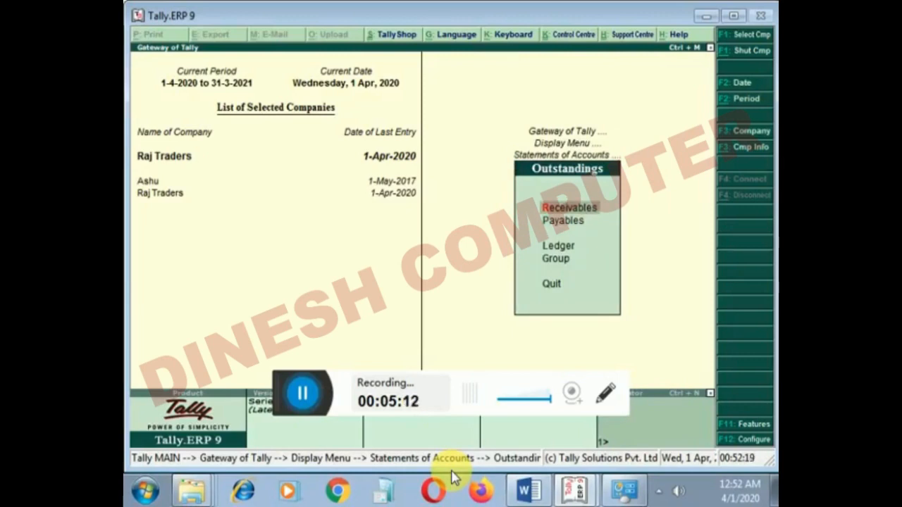
- View the bills receivable for the Sundry Debtors group, check the due dates, and return to the Outstandings menu
key("g")
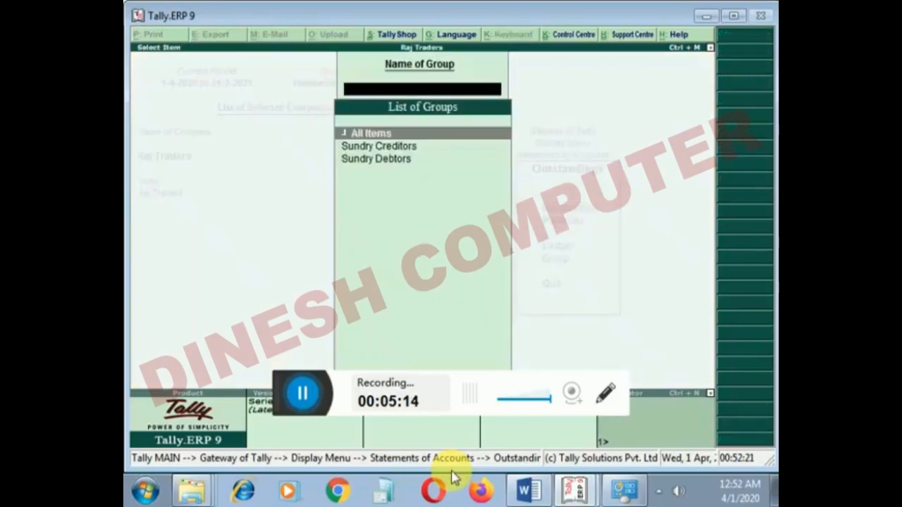
key("Down")
key("Down")
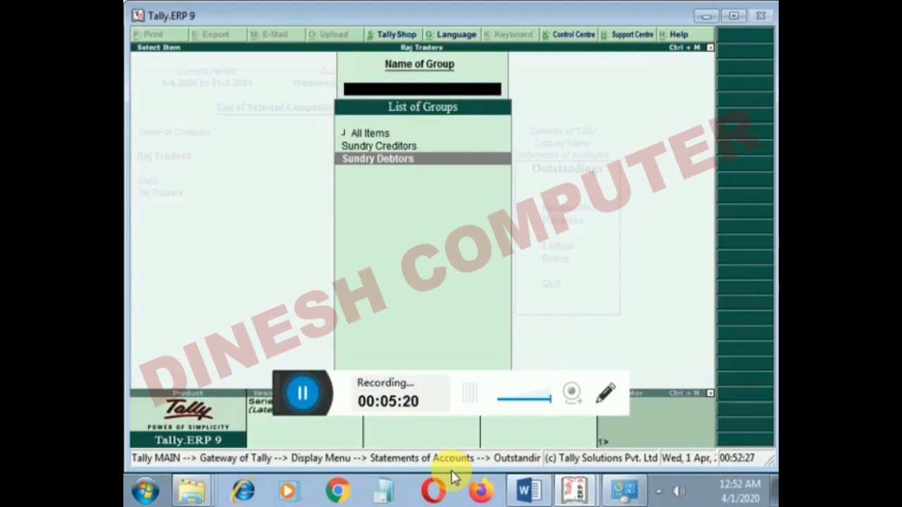
key("Return")
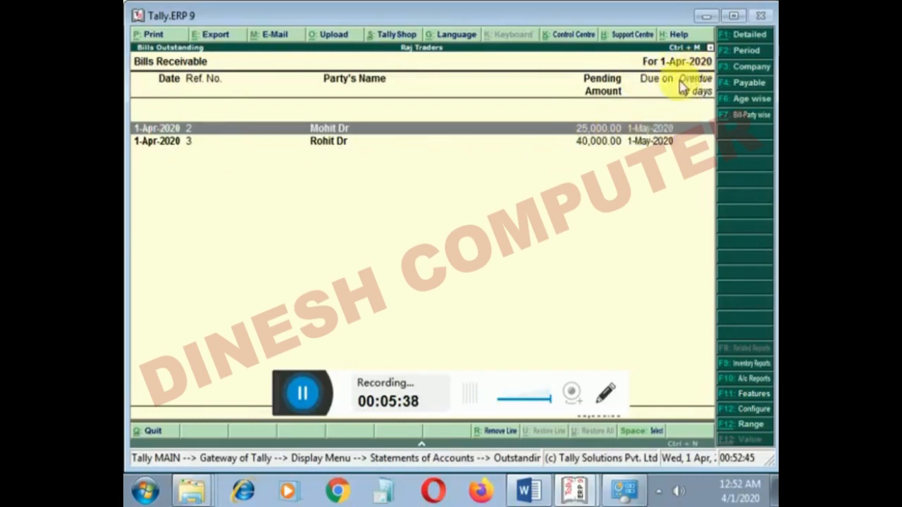
left_click(653, 141)
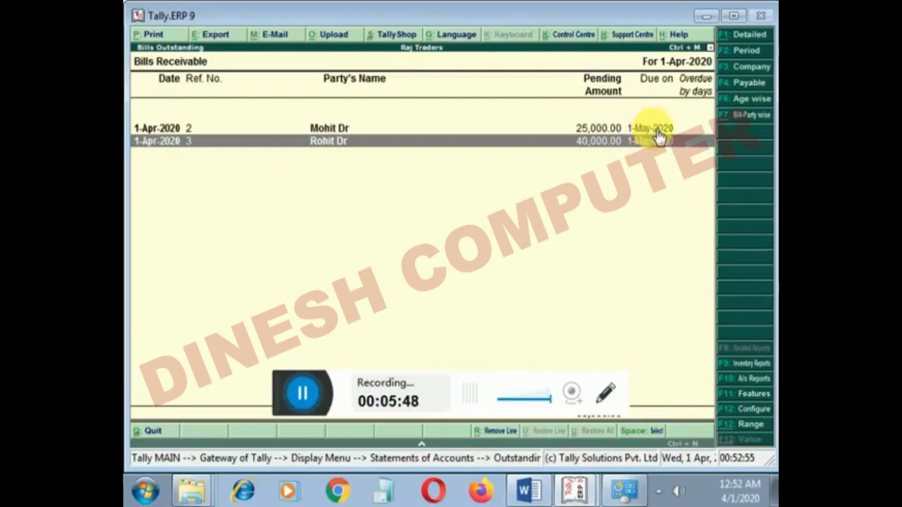
key("Escape")
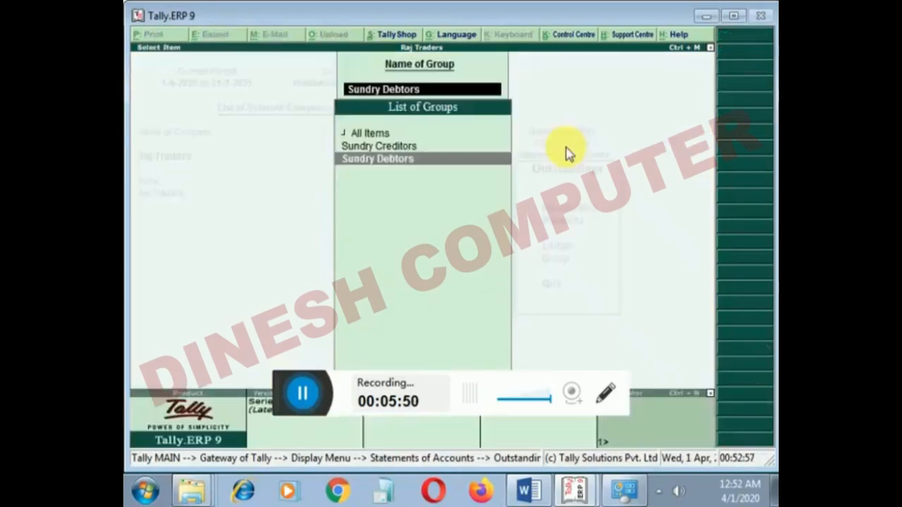
key("Escape")
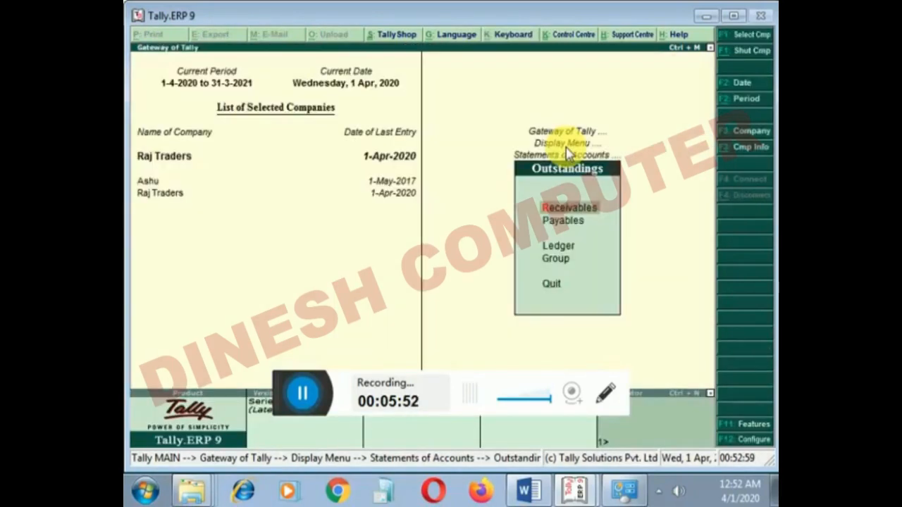
- View the bills payable for the Sundry Creditors group, check the due dates, and return to Statements of Accounts
key("Down")
key("Return")
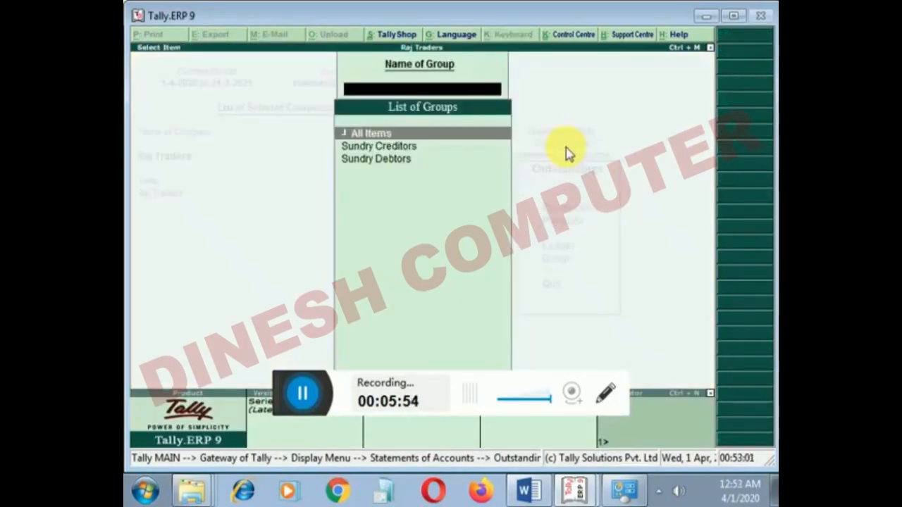
key("Down")
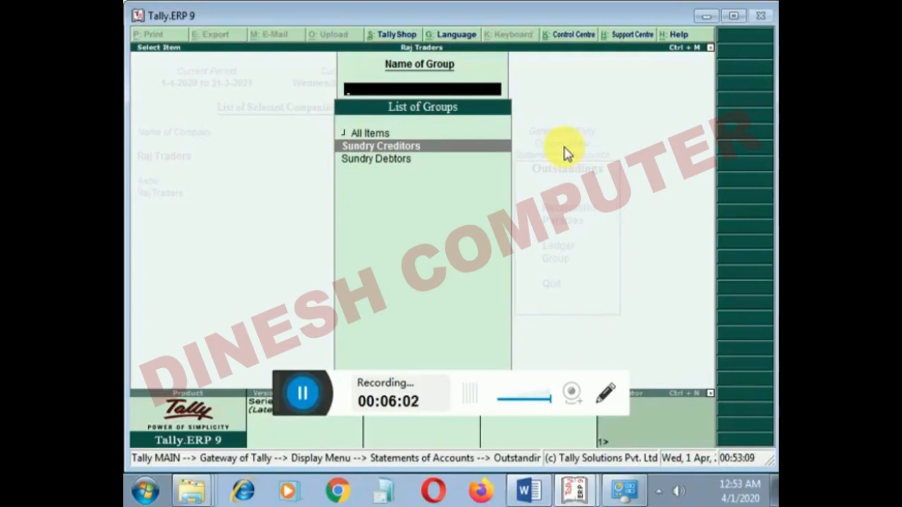
key("Return")
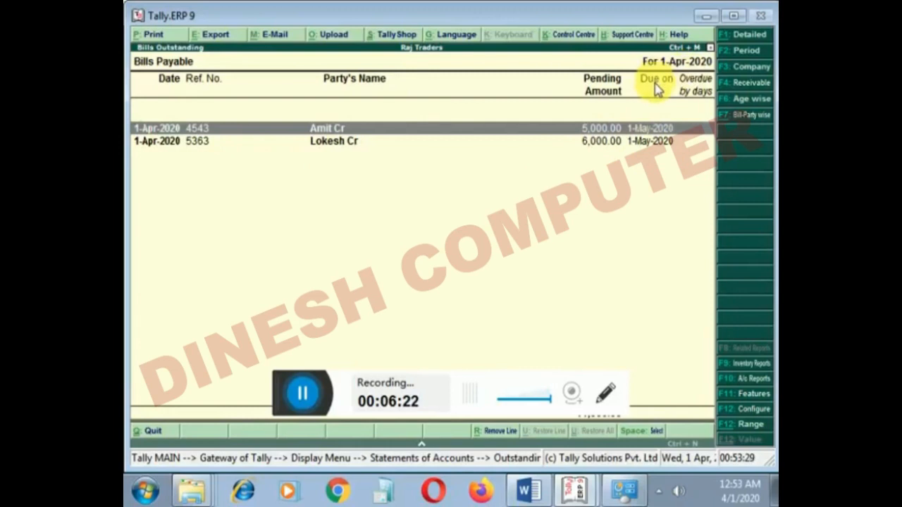
key("Escape")
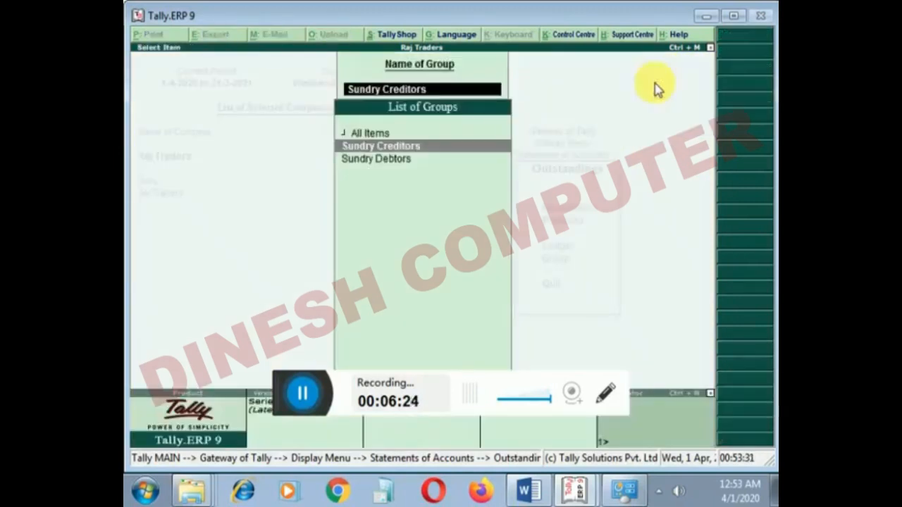
key("Escape")
key("Escape")
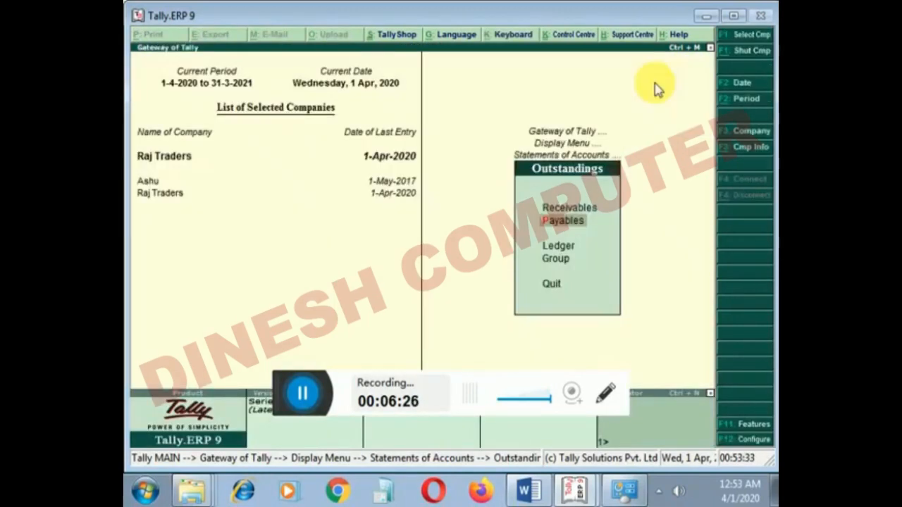
key("Escape")
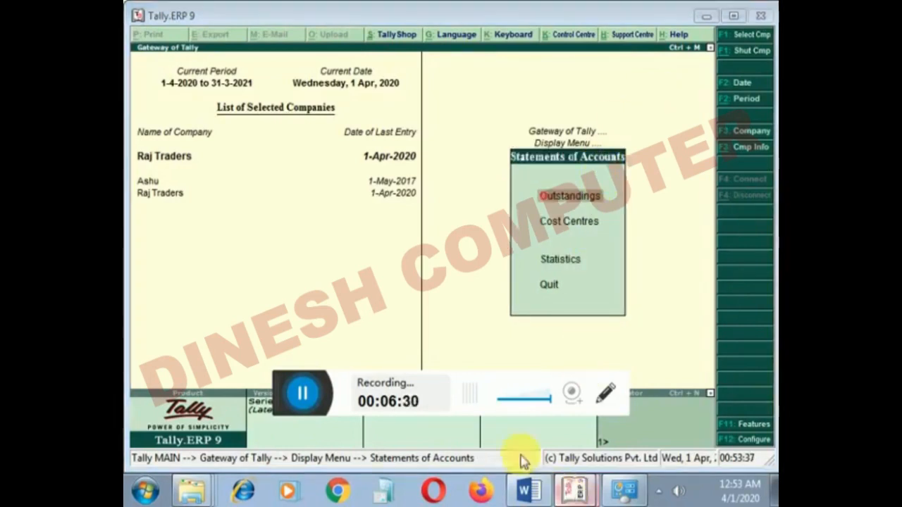
- Switch to Word and review the two Unit-3 topics on cost centre break-ups and outstanding receivables and payables
left_click(530, 490)
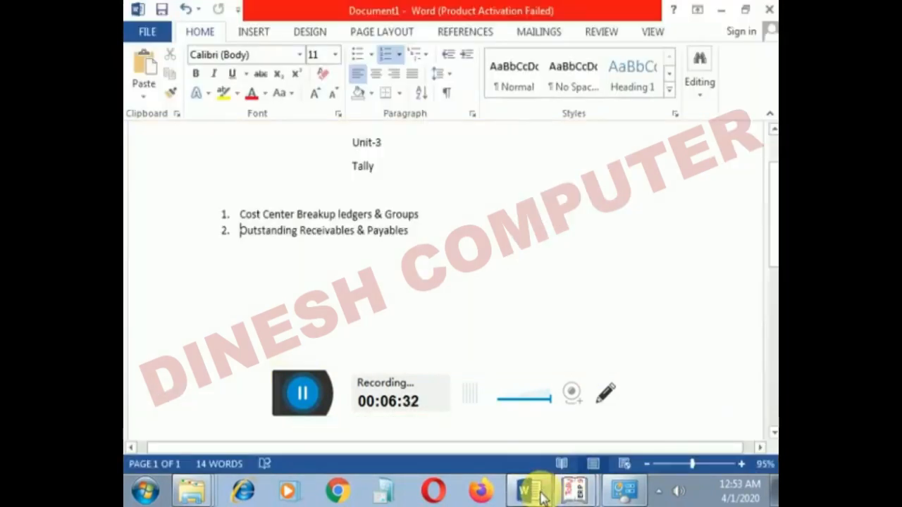
left_click_drag(240, 230, 304, 244)
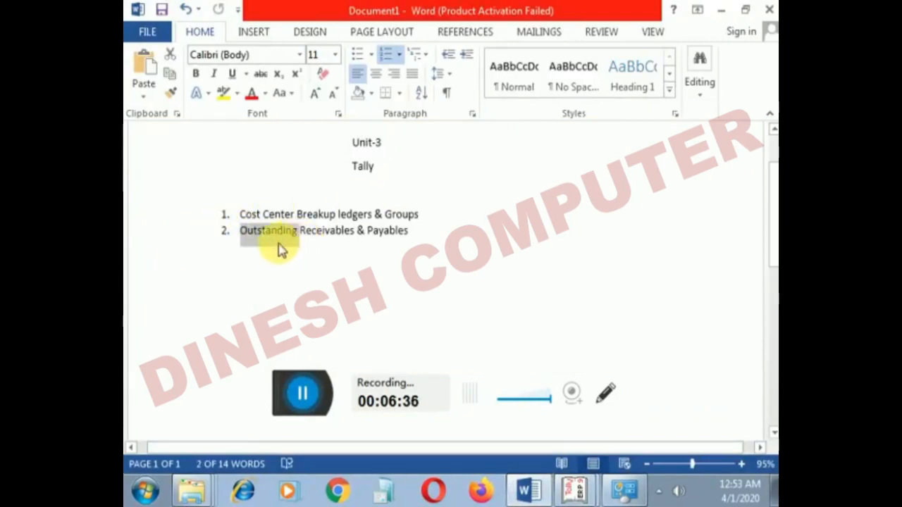
left_click(283, 250)
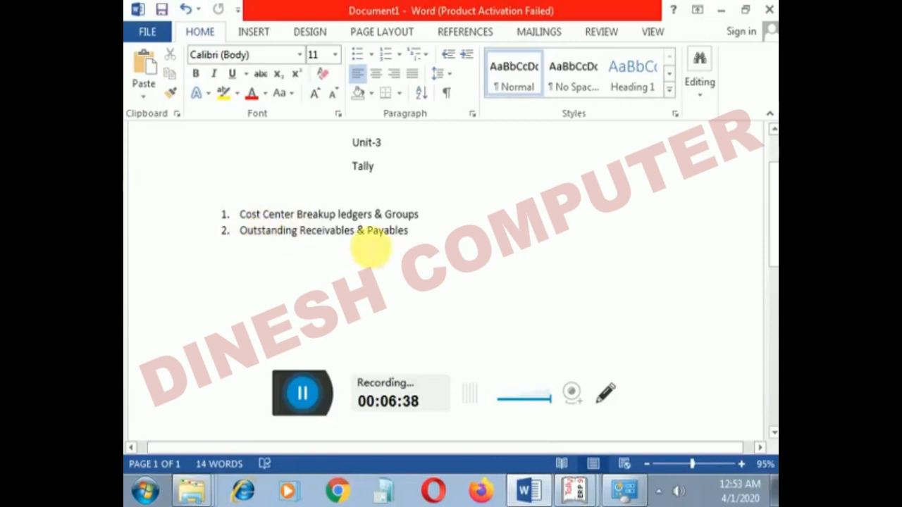
left_click_drag(240, 214, 453, 224)
left_click(458, 225)
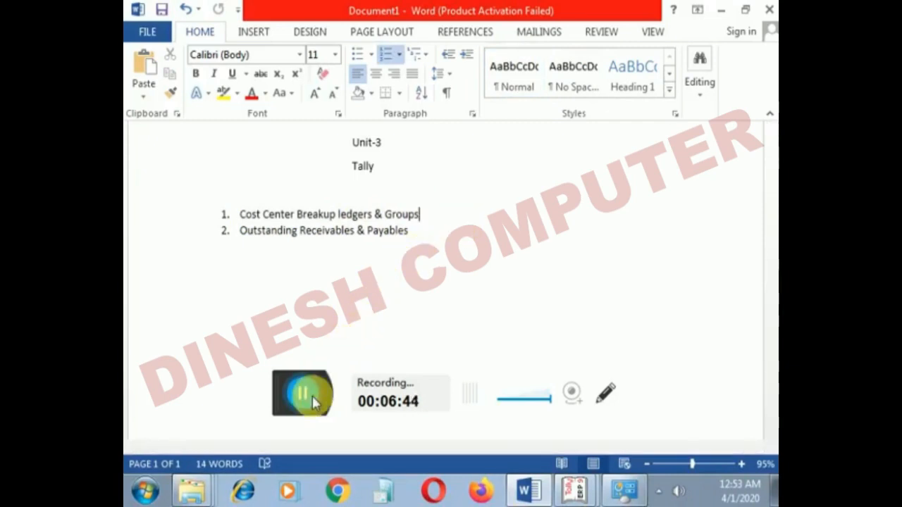